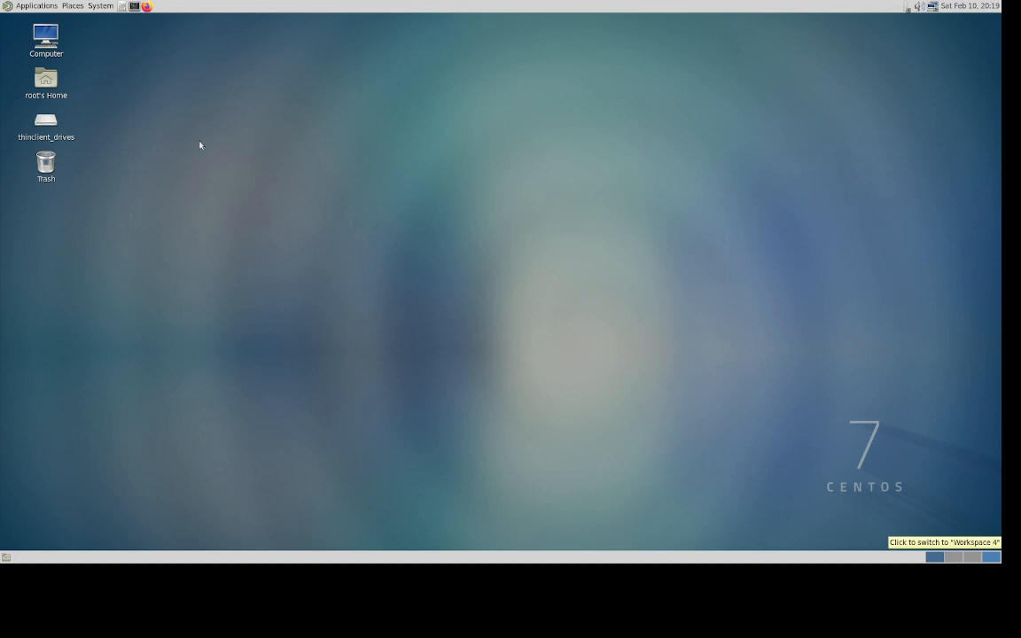
- Launch Virtual Machine Manager from Applications > System Tools to list the five shut-off VMs
{"action": "left_click", "coordinate": [44, 9]}
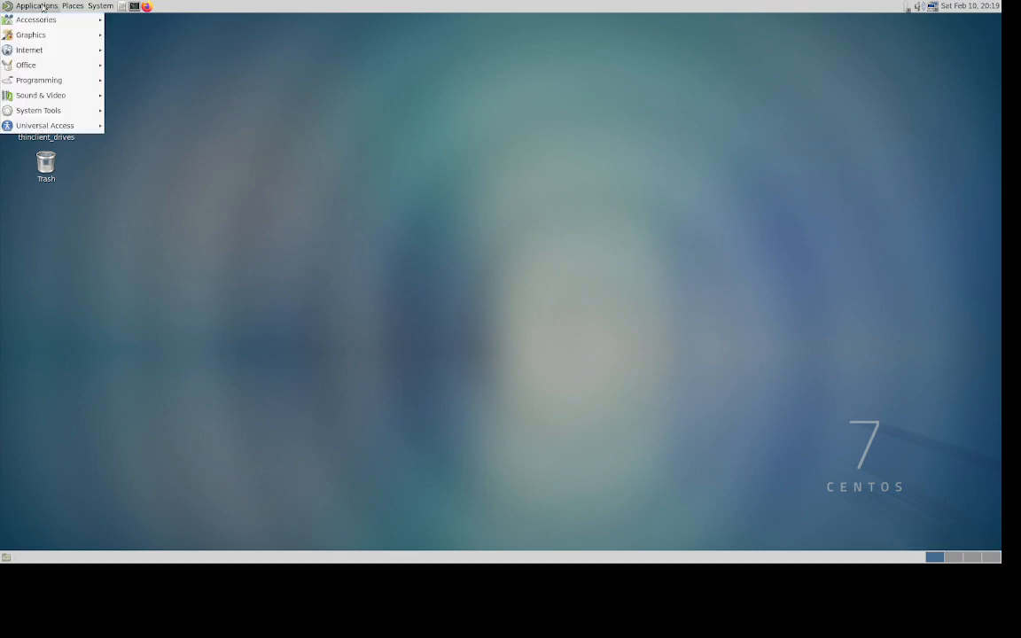
{"action": "mouse_move", "coordinate": [40, 110]}
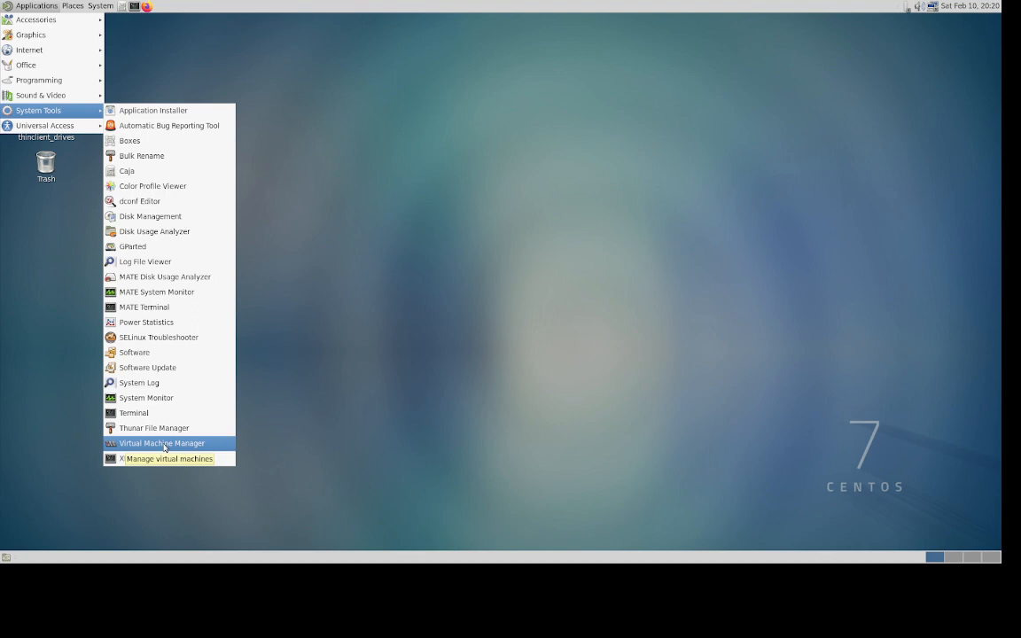
{"action": "left_click", "coordinate": [165, 447]}
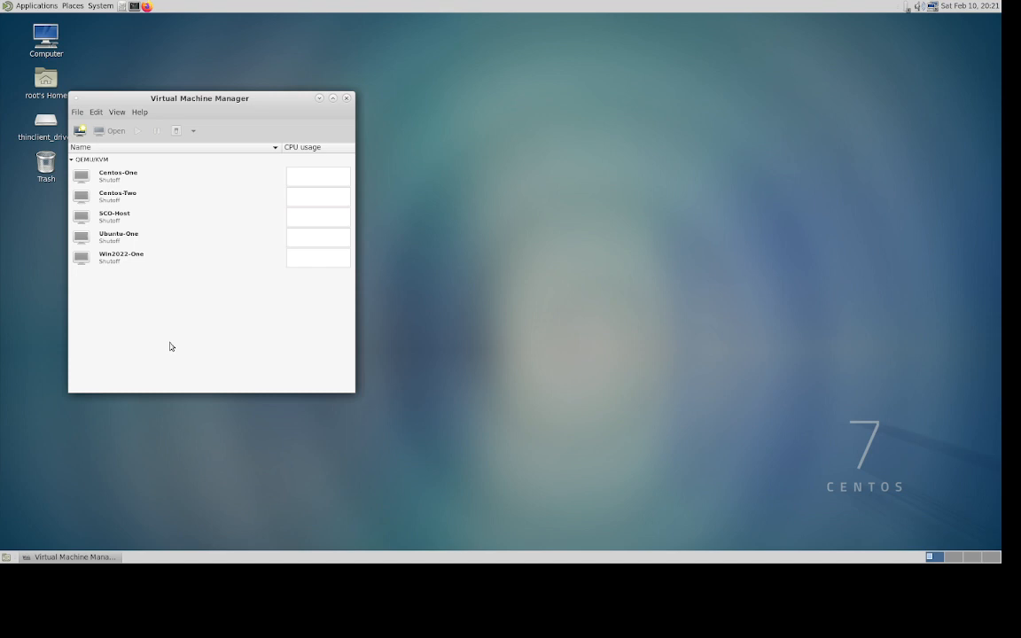
- Start a new VM from local media using CentOS-7-x86_64-Everything-2207-02.iso in the OS-Distro pool
{"action": "left_click", "coordinate": [80, 132]}
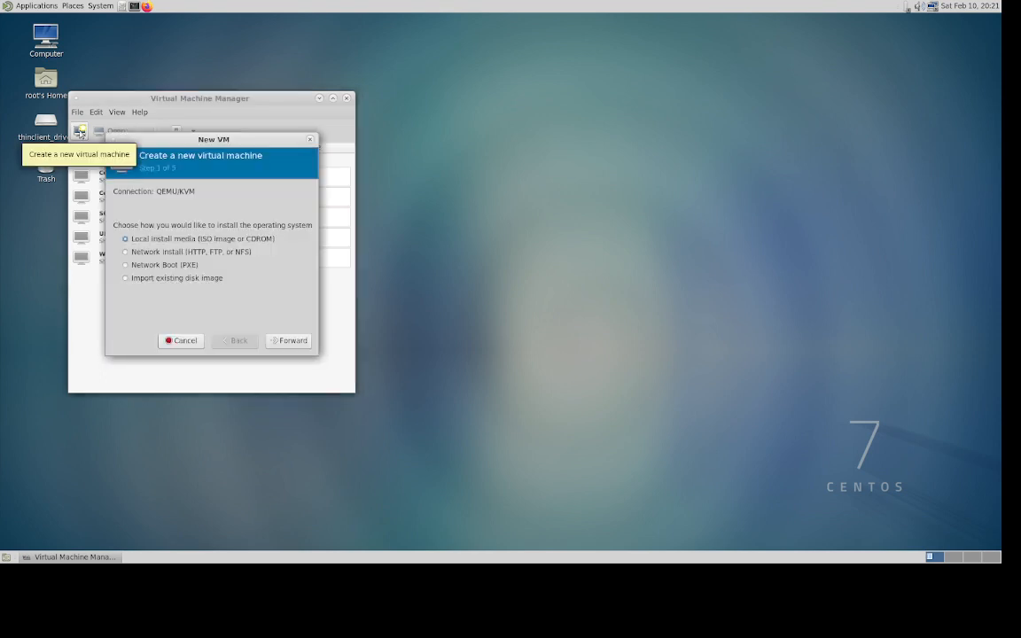
{"action": "left_click", "coordinate": [288, 345]}
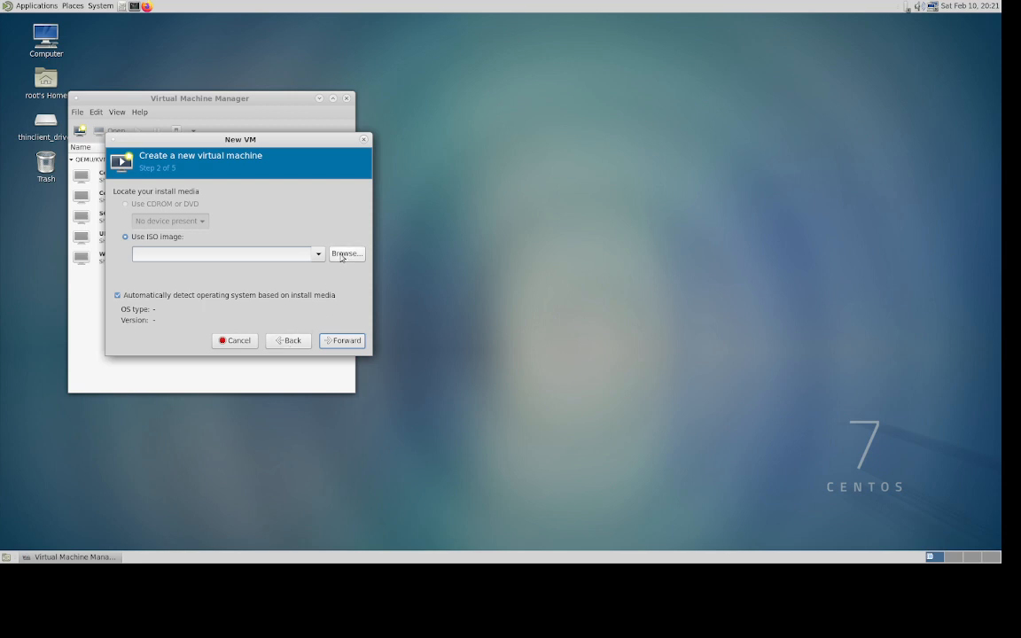
{"action": "left_click", "coordinate": [342, 255]}
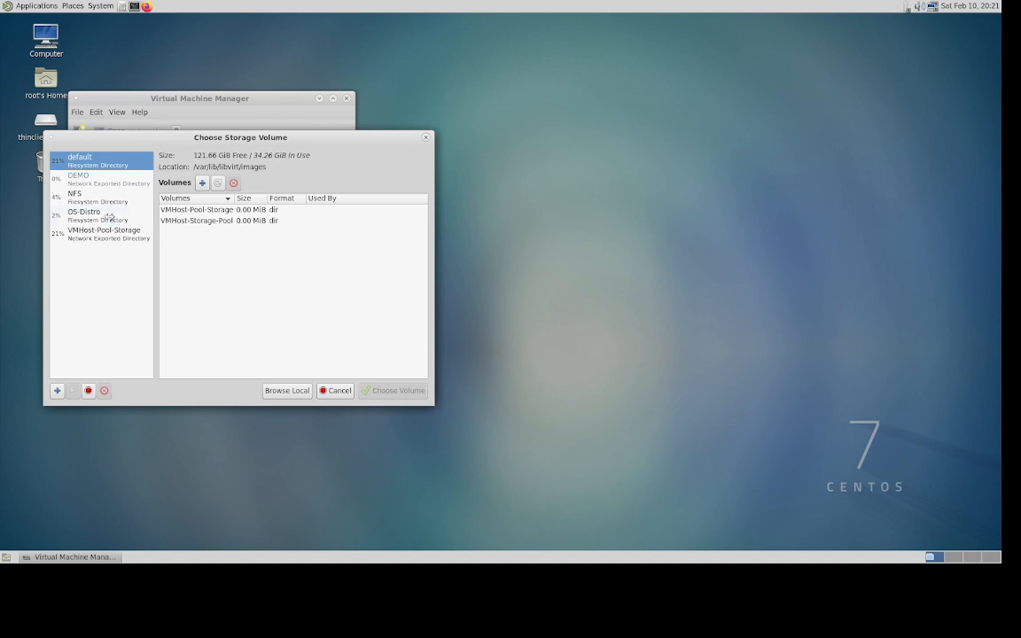
{"action": "left_click", "coordinate": [94, 215]}
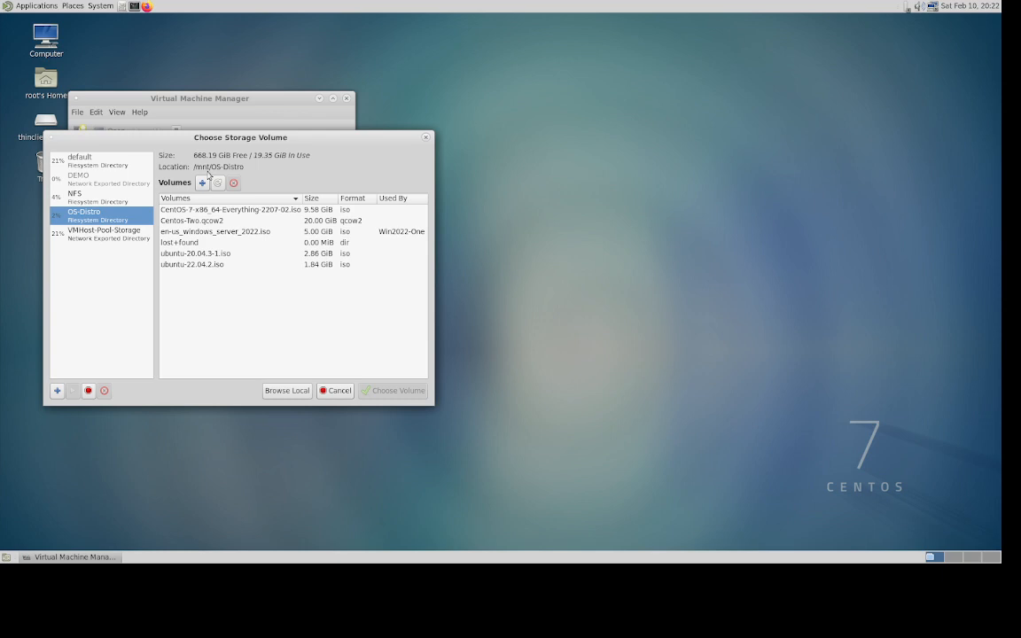
{"action": "left_click", "coordinate": [214, 210]}
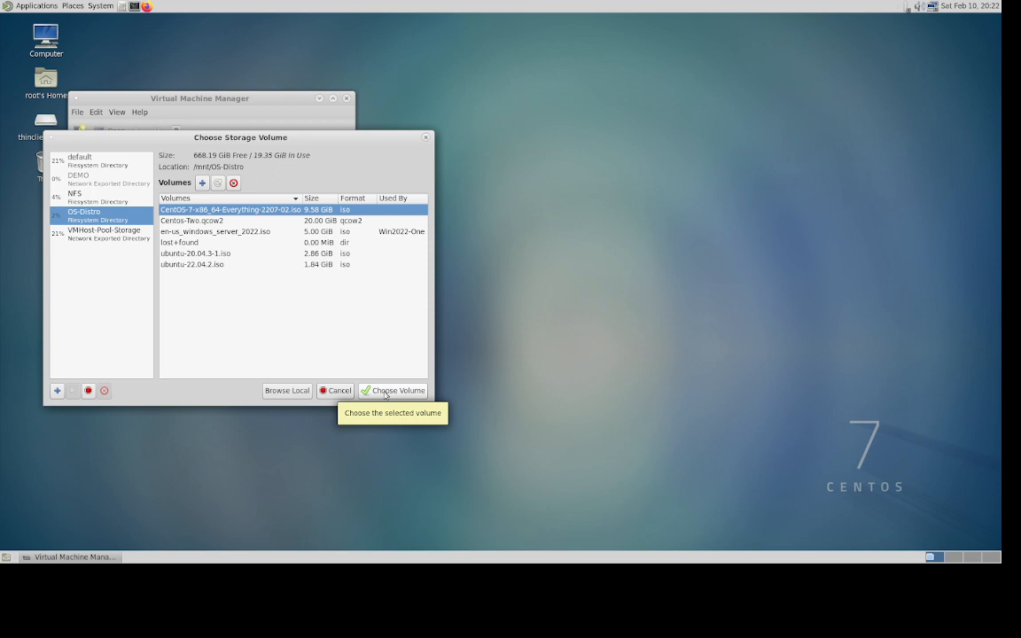
{"action": "left_click", "coordinate": [386, 391]}
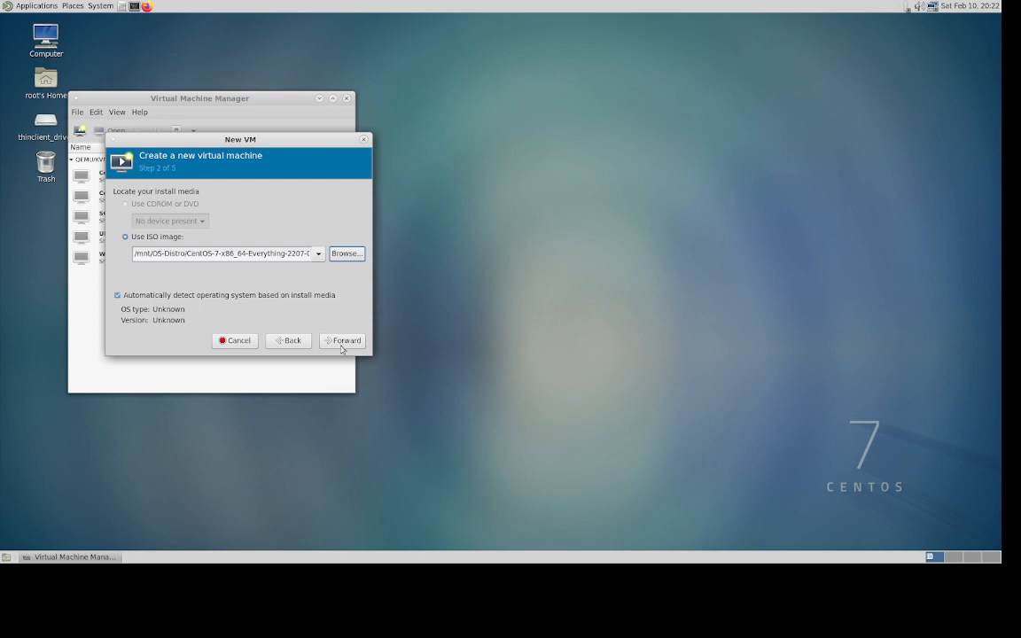
{"action": "left_click", "coordinate": [341, 345]}
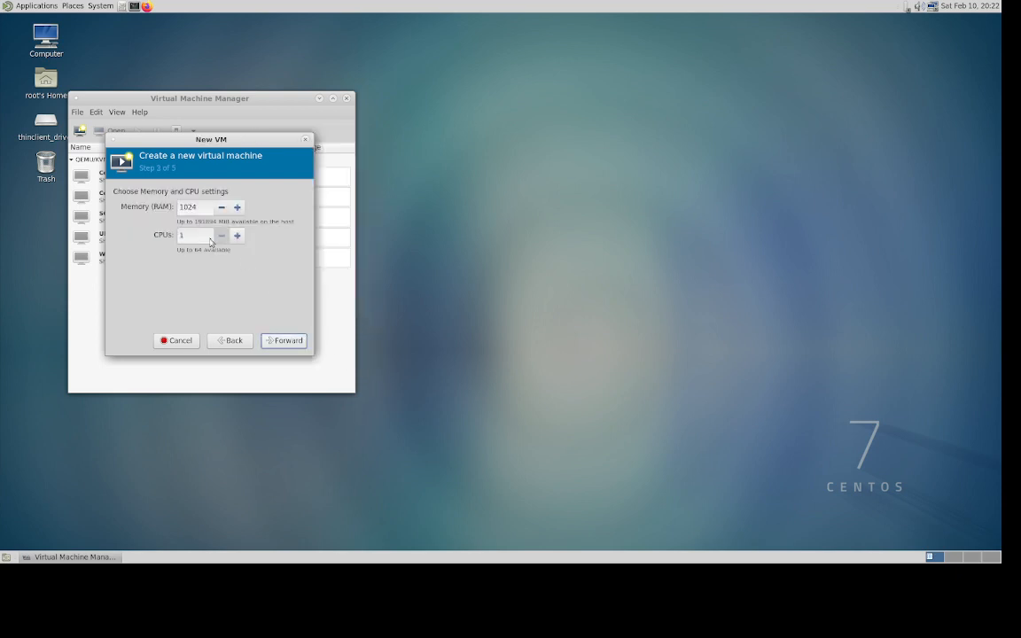
- Set the new machine's memory to 10000 MiB and its CPUs to 8
{"action": "left_click", "coordinate": [200, 206]}
{"action": "key", "text": "BackSpace"}
{"action": "key", "text": "BackSpace"}
{"action": "key", "text": "BackSpace"}
{"action": "key", "text": "BackSpace"}
{"action": "type", "text": "10000"}
{"action": "left_click", "coordinate": [196, 234]}
{"action": "key", "text": "BackSpace"}
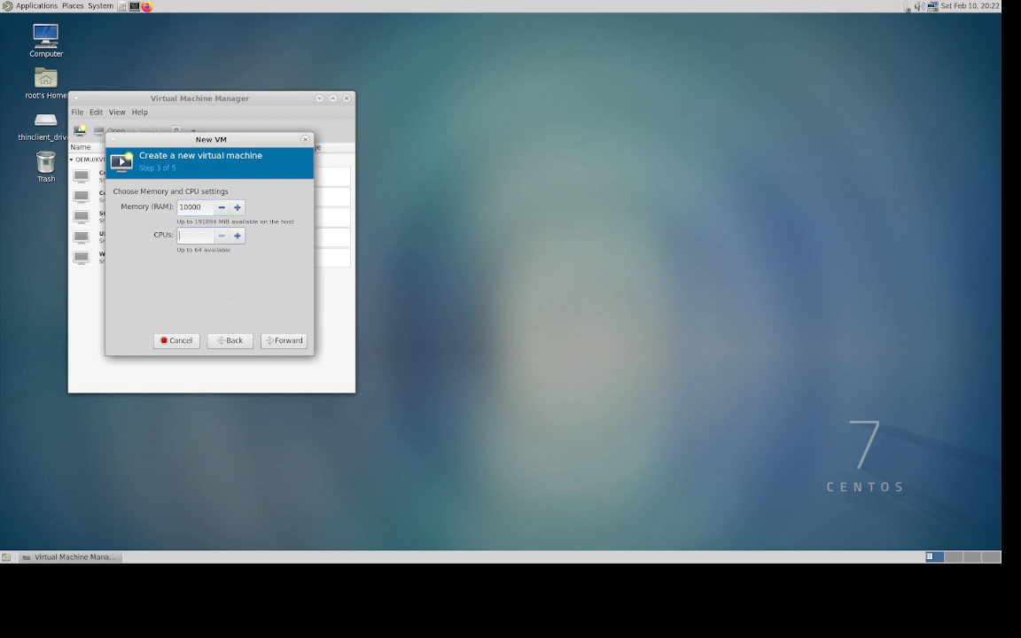
{"action": "type", "text": "8"}
- Choose 'Select or create custom storage' and open the storage volume chooser
{"action": "left_click", "coordinate": [284, 346]}
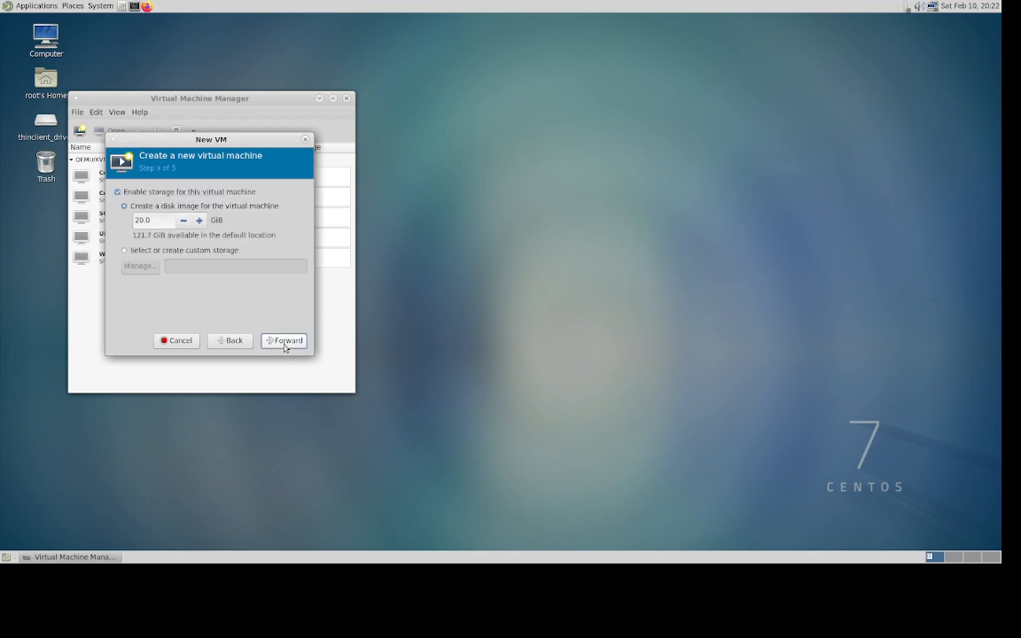
{"action": "left_click", "coordinate": [125, 251]}
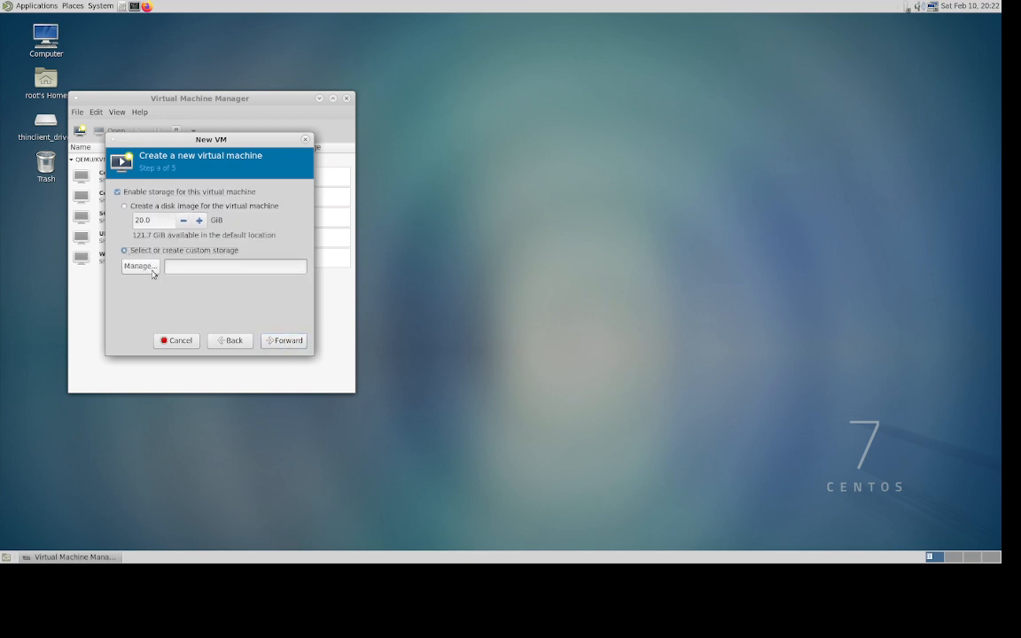
{"action": "left_click", "coordinate": [139, 267]}
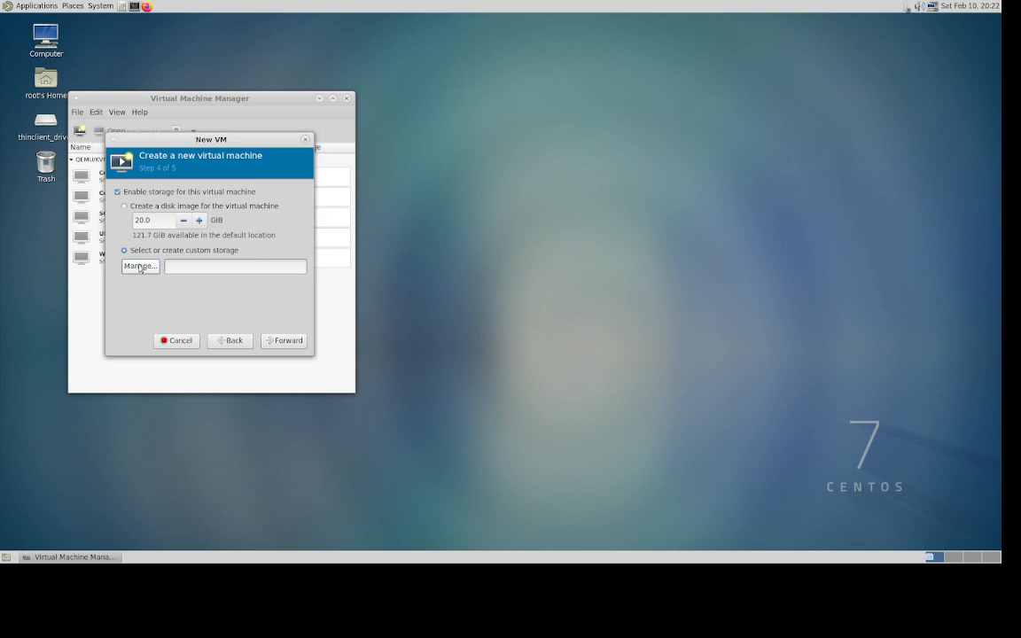
- Add a new volume named Centos-Three in the VMHost-Pool-Storage pool
{"action": "left_click", "coordinate": [86, 232]}
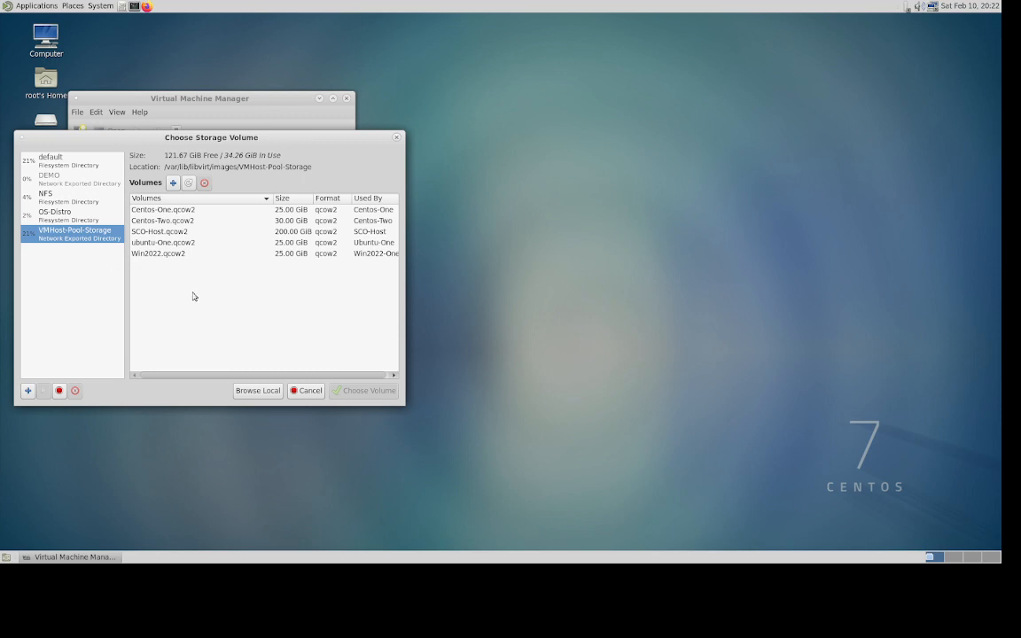
{"action": "left_click", "coordinate": [173, 184]}
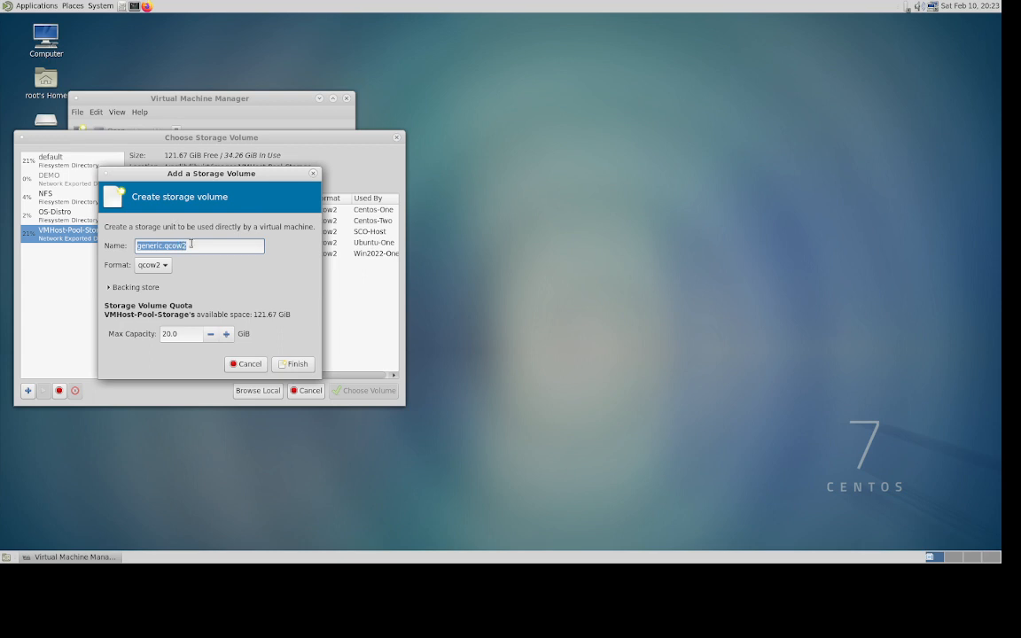
{"action": "left_click", "coordinate": [161, 246]}
{"action": "key", "text": "BackSpace"}
{"action": "key", "text": "BackSpace"}
{"action": "key", "text": "BackSpace"}
{"action": "key", "text": "BackSpace"}
{"action": "key", "text": "BackSpace"}
{"action": "key", "text": "BackSpace"}
{"action": "key", "text": "BackSpace"}
{"action": "type", "text": "Centos"}
{"action": "type", "text": "0"}
{"action": "key", "text": "BackSpace"}
{"action": "type", "text": "-Three"}
- Give the volume a 30 GiB capacity, create it, and use it as the disk
{"action": "left_click", "coordinate": [185, 333]}
{"action": "key", "text": "BackSpace"}
{"action": "key", "text": "BackSpace"}
{"action": "key", "text": "BackSpace"}
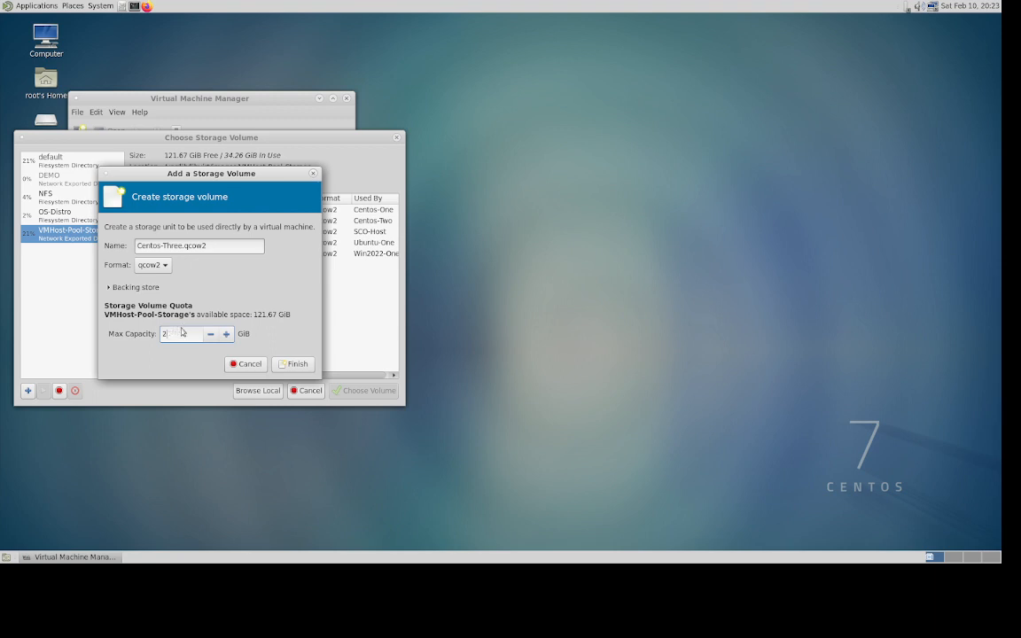
{"action": "key", "text": "BackSpace"}
{"action": "type", "text": "30"}
{"action": "left_click", "coordinate": [295, 364]}
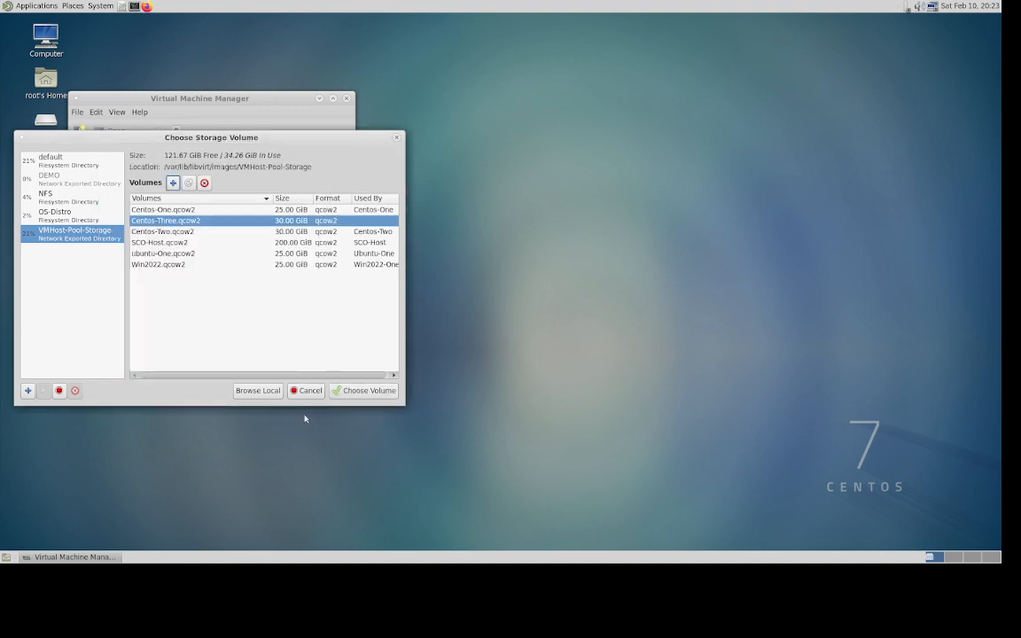
{"action": "left_click", "coordinate": [364, 393]}
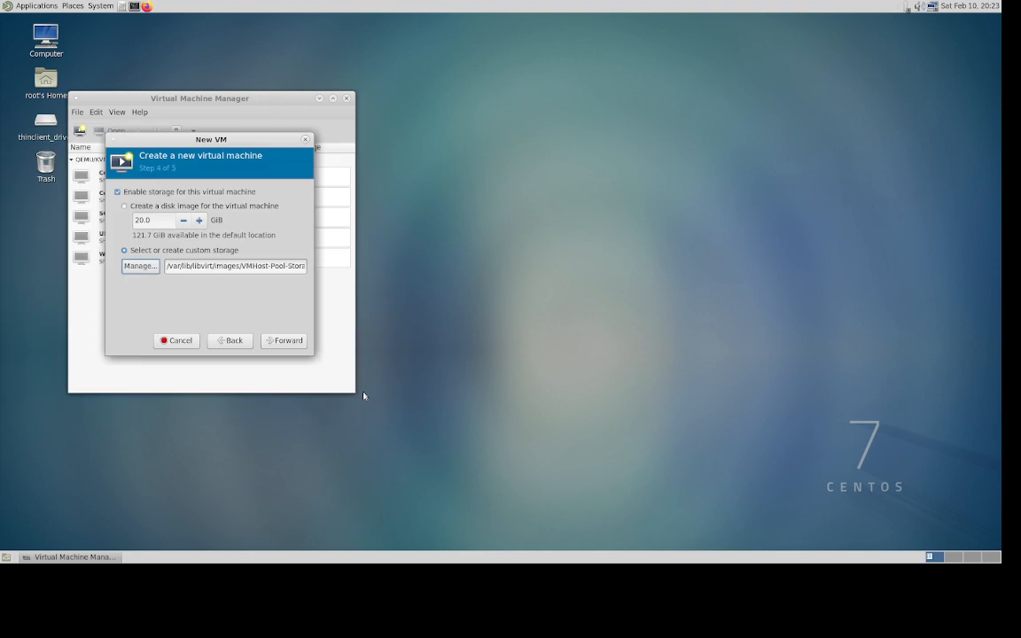
- On the wizard's final step, name the machine Centos-Three
{"action": "left_click", "coordinate": [283, 342]}
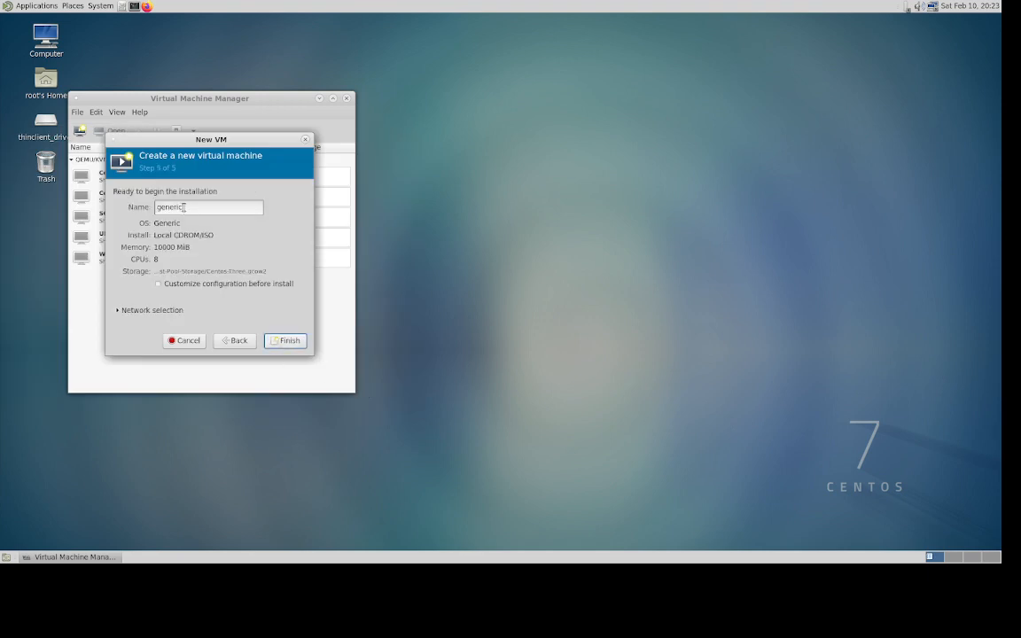
{"action": "left_click", "coordinate": [236, 343]}
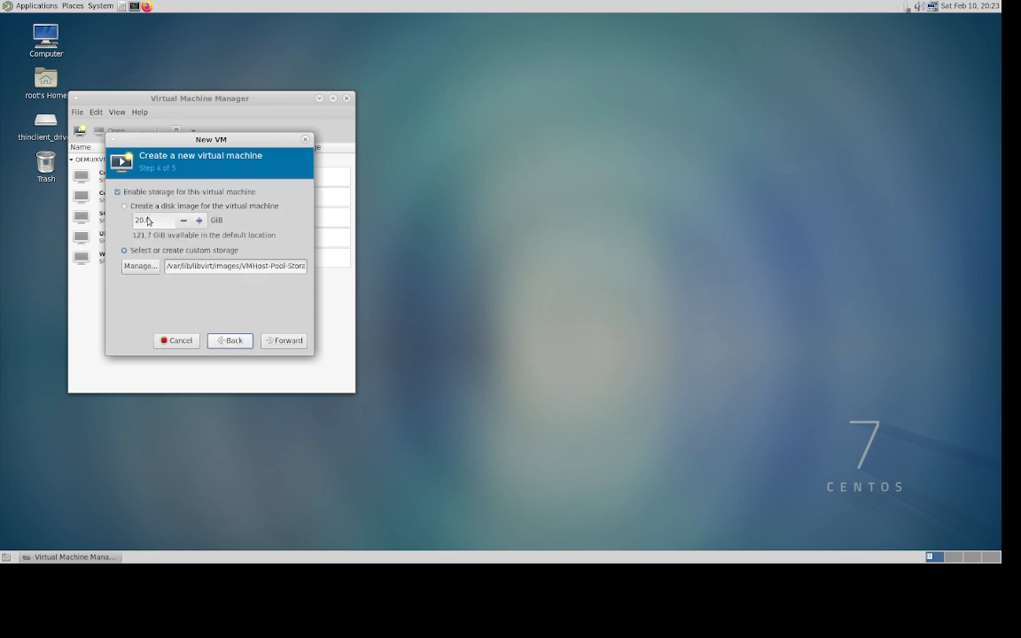
{"action": "left_click", "coordinate": [282, 342]}
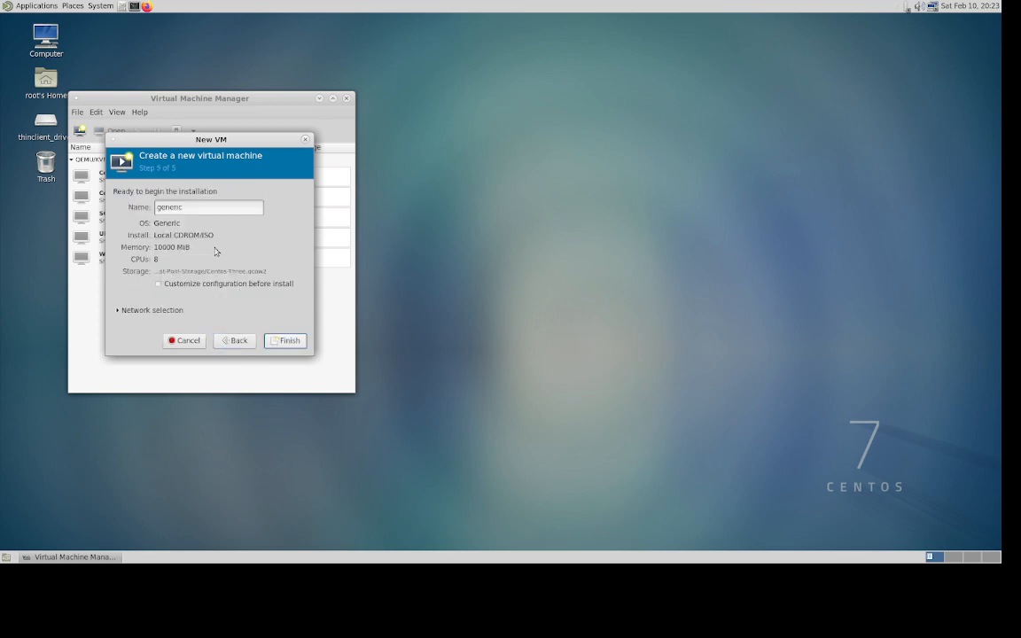
{"action": "left_click", "coordinate": [182, 207]}
{"action": "key", "text": "BackSpace"}
{"action": "key", "text": "BackSpace"}
{"action": "key", "text": "BackSpace"}
{"action": "key", "text": "BackSpace"}
{"action": "key", "text": "BackSpace"}
{"action": "key", "text": "BackSpace"}
{"action": "key", "text": "BackSpace"}
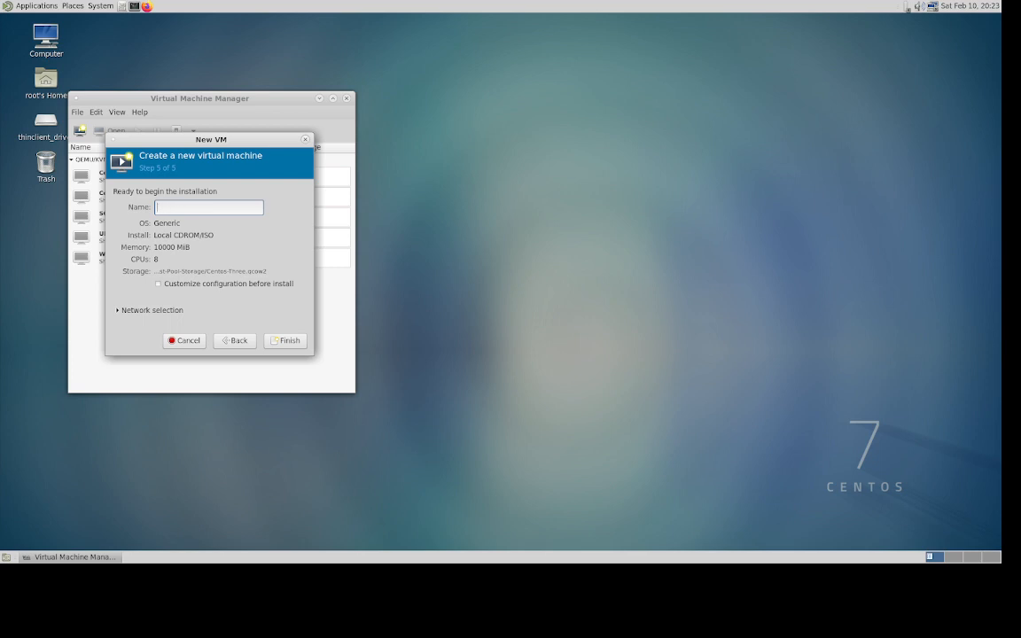
{"action": "type", "text": "Centos-Three"}
- Connect the machine to Bridge br100 and finish creating it
{"action": "left_click", "coordinate": [137, 311]}
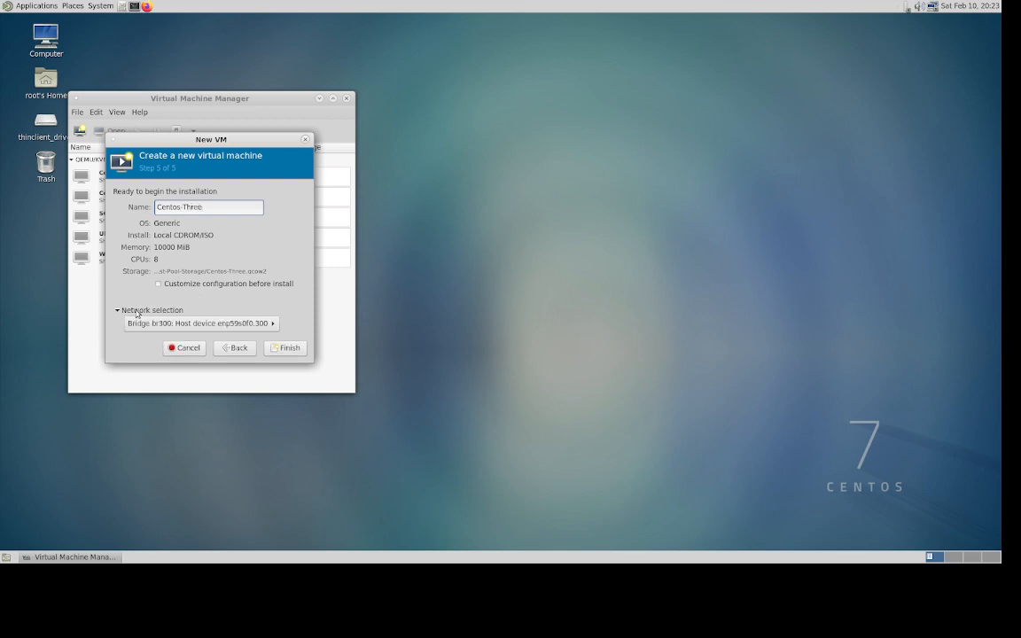
{"action": "left_click", "coordinate": [272, 324]}
{"action": "left_click", "coordinate": [274, 323]}
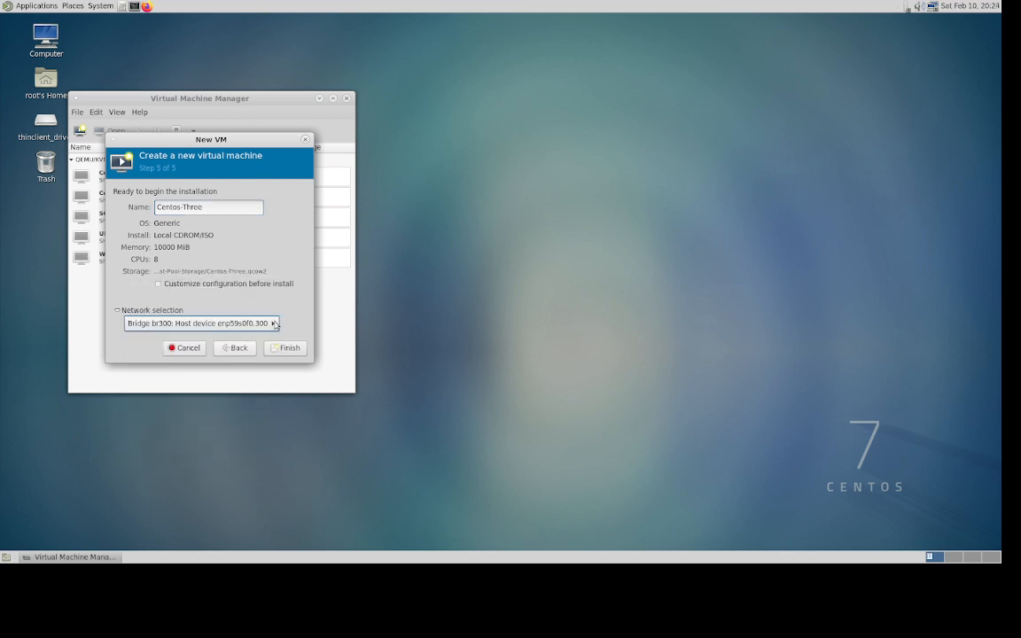
{"action": "left_click", "coordinate": [274, 324]}
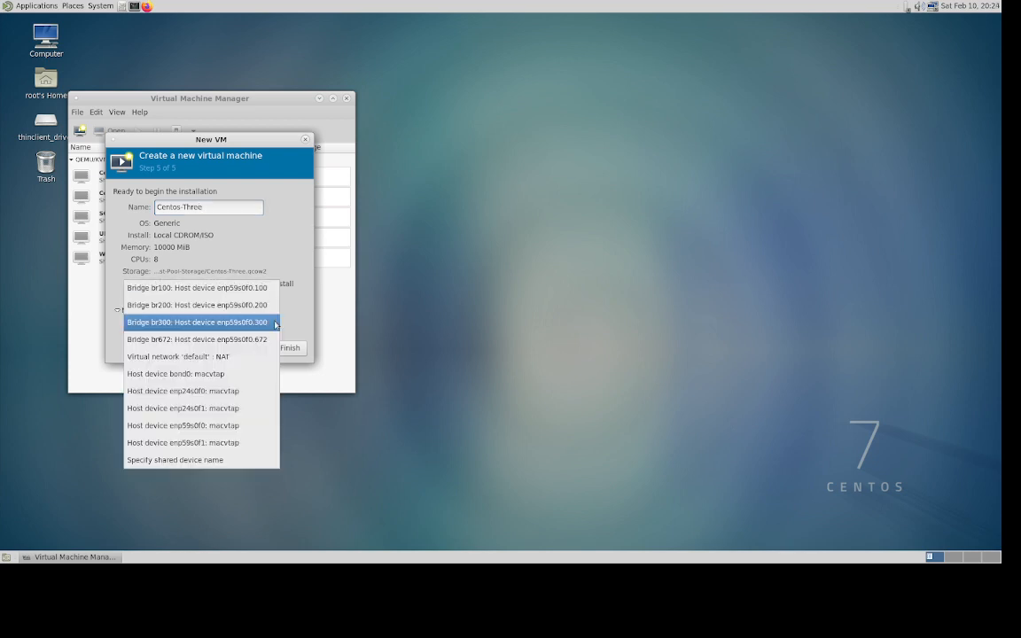
{"action": "left_click", "coordinate": [195, 292]}
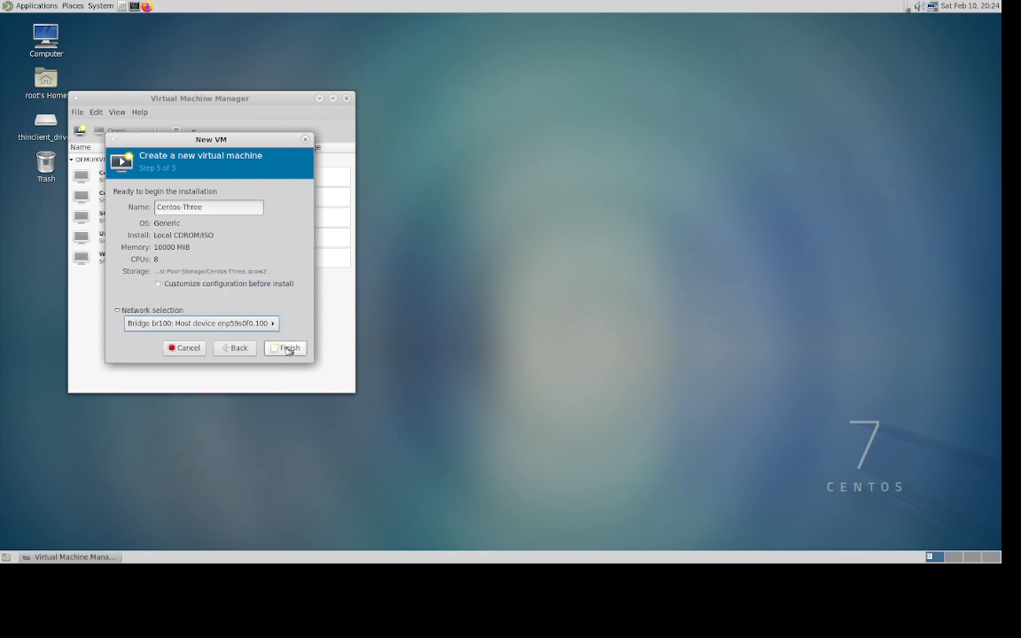
{"action": "left_click", "coordinate": [289, 349]}
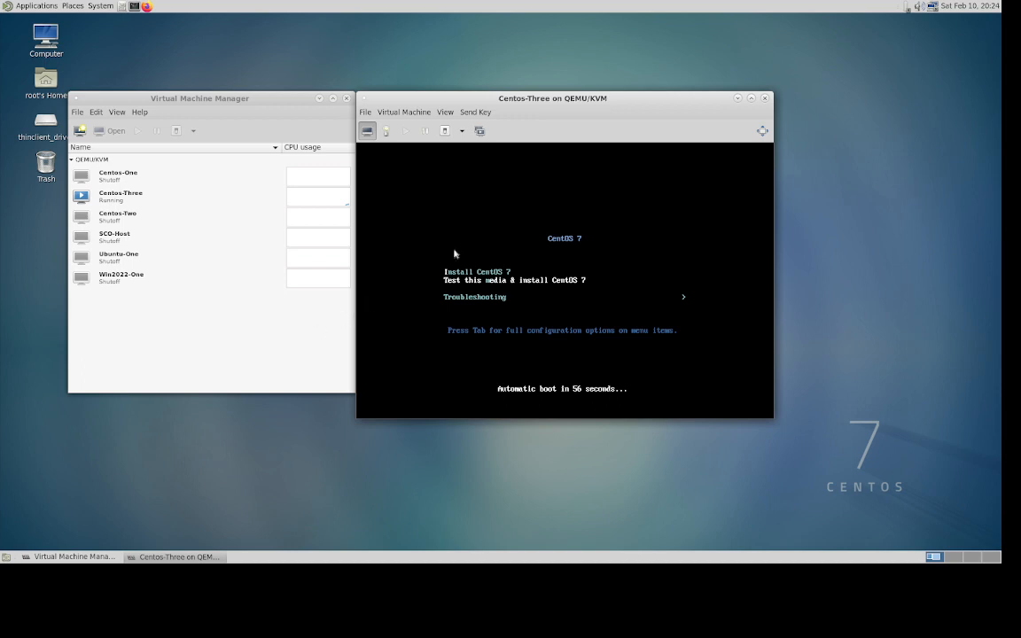
- Boot the Install CentOS 7 entry and focus the Centos-Three console at the welcome screen
{"action": "key", "text": "Up"}
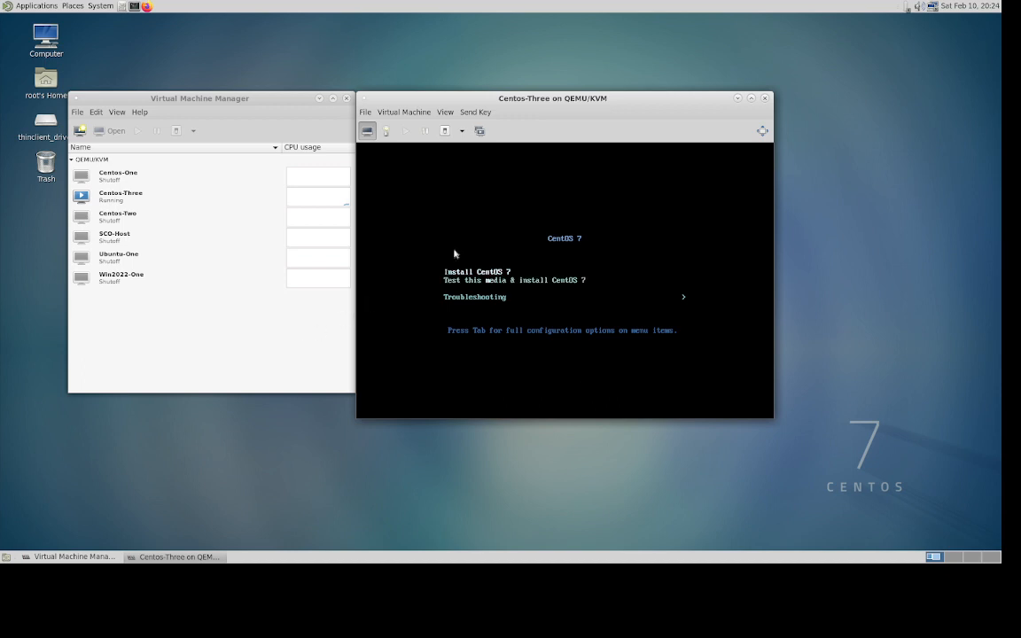
{"action": "key", "text": "Return"}
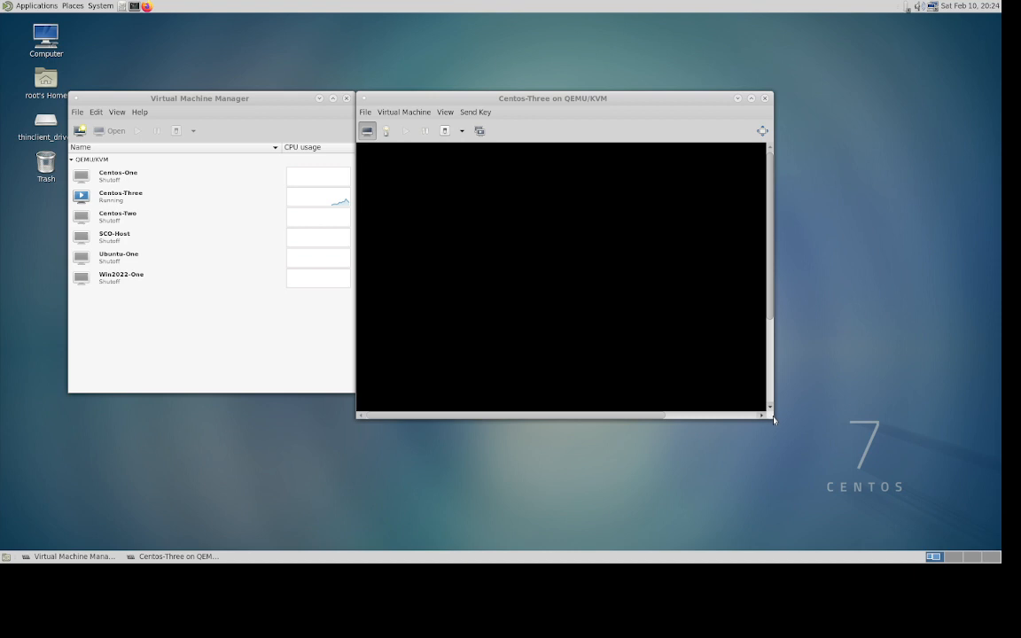
{"action": "mouse_move", "coordinate": [776, 419]}
{"action": "left_mouse_down"}
{"action": "mouse_move", "coordinate": [837, 462]}
{"action": "mouse_move", "coordinate": [774, 428]}
{"action": "left_mouse_up"}
{"action": "left_click", "coordinate": [773, 420]}
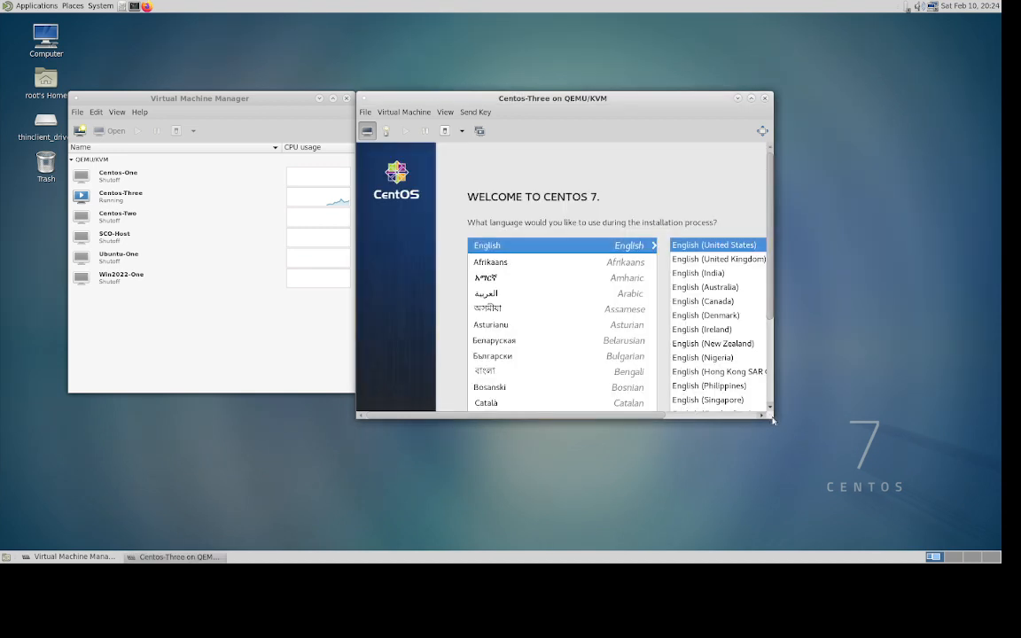
- Keep English (United States) as the installer language
{"action": "left_click", "coordinate": [713, 415]}
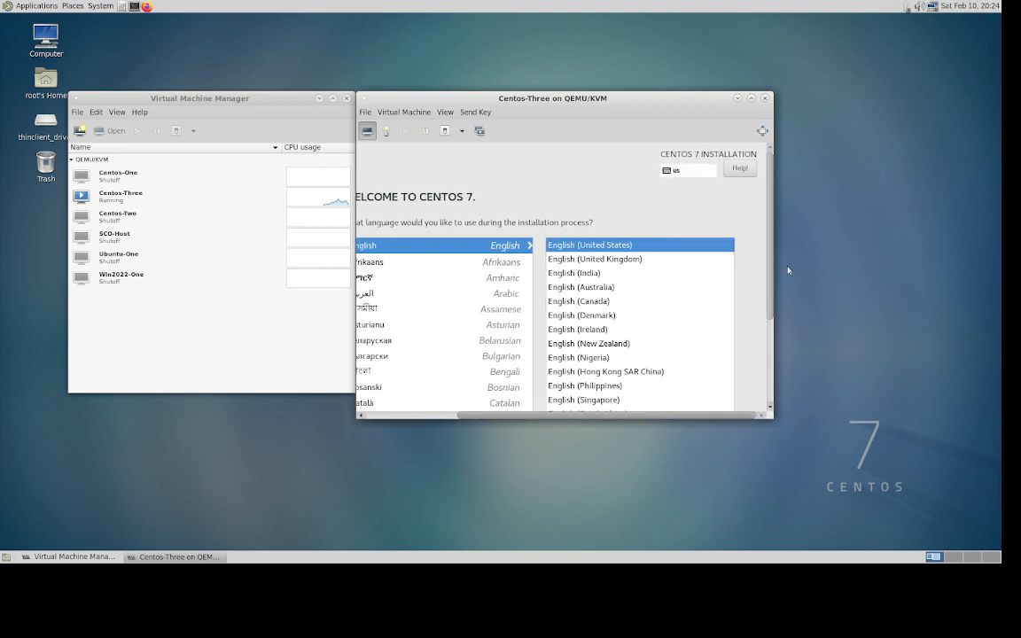
{"action": "left_click_drag", "start_coordinate": [770, 312], "coordinate": [771, 424]}
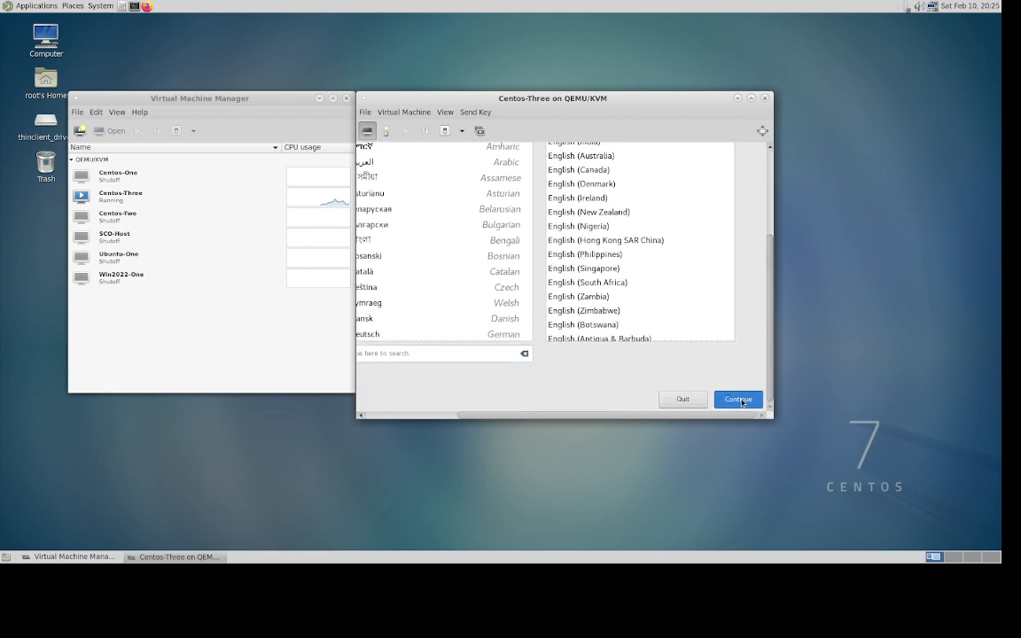
{"action": "left_click", "coordinate": [738, 400]}
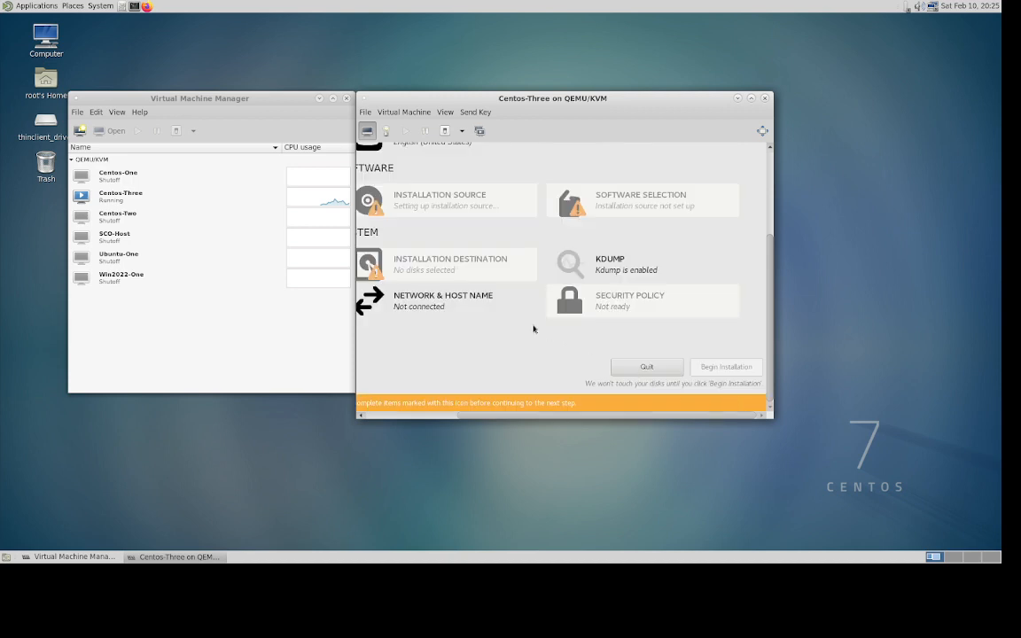
- Accept the 30 GiB disk as installation destination with automatic partitioning
{"action": "left_click", "coordinate": [417, 264]}
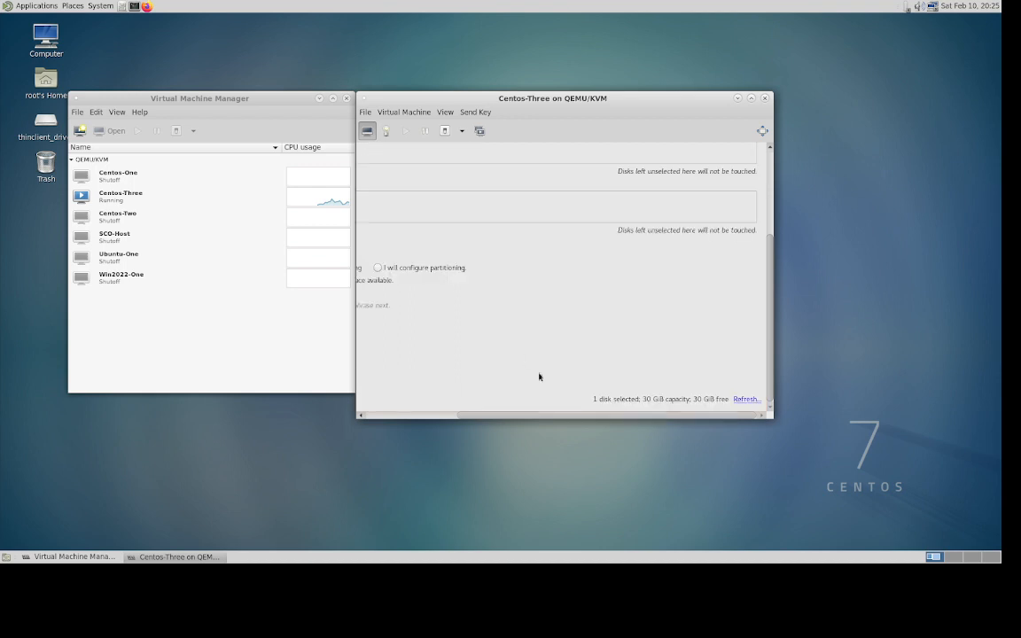
{"action": "left_click_drag", "start_coordinate": [522, 419], "coordinate": [387, 419]}
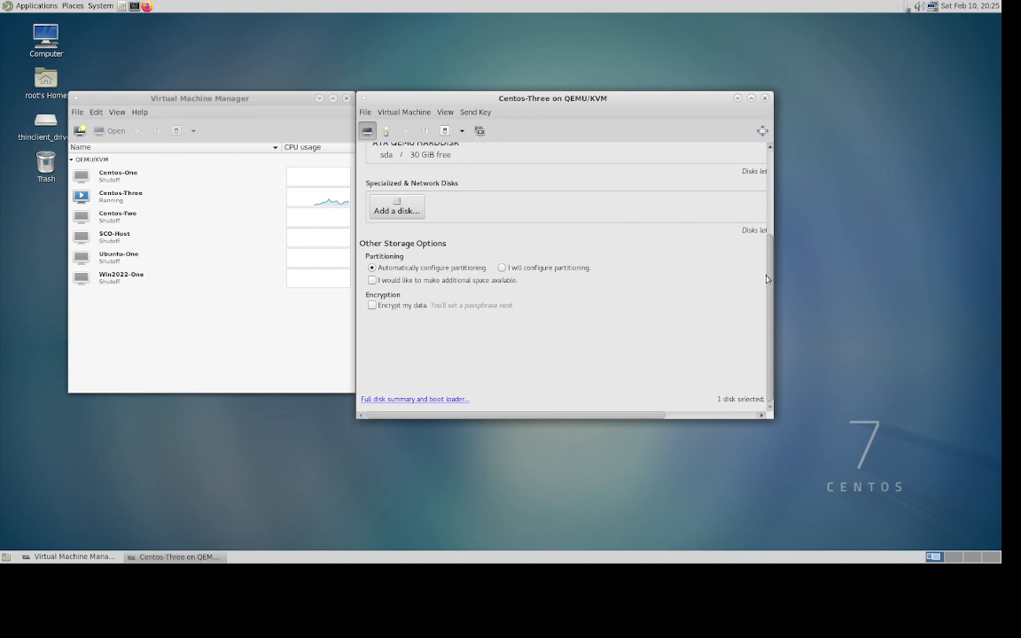
{"action": "scroll", "coordinate": [518, 239], "scroll_direction": "up", "scroll_amount": 3}
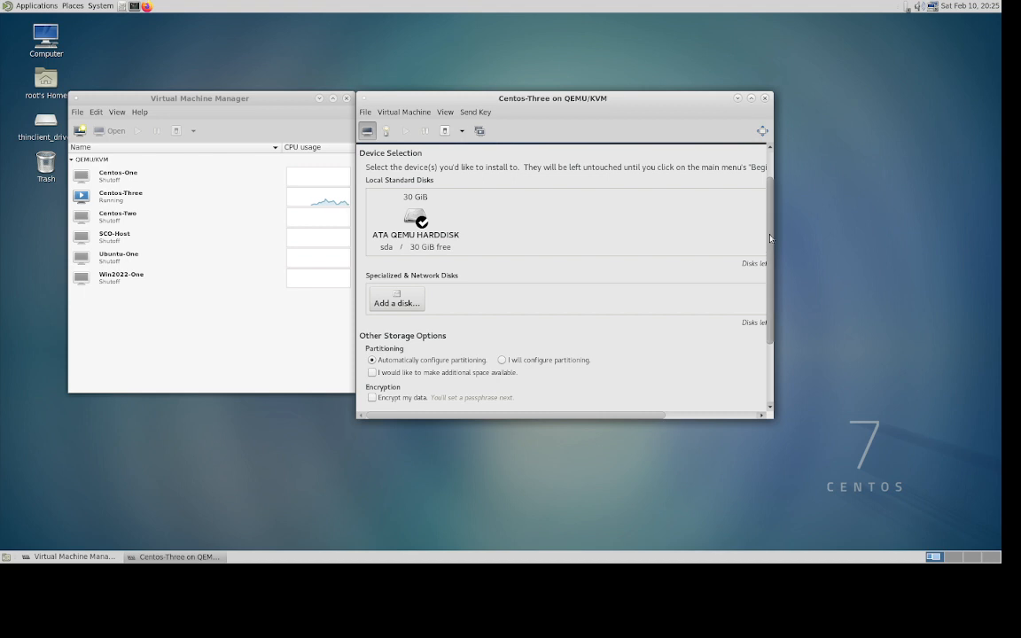
{"action": "scroll", "coordinate": [770, 186], "scroll_direction": "up", "scroll_amount": 2}
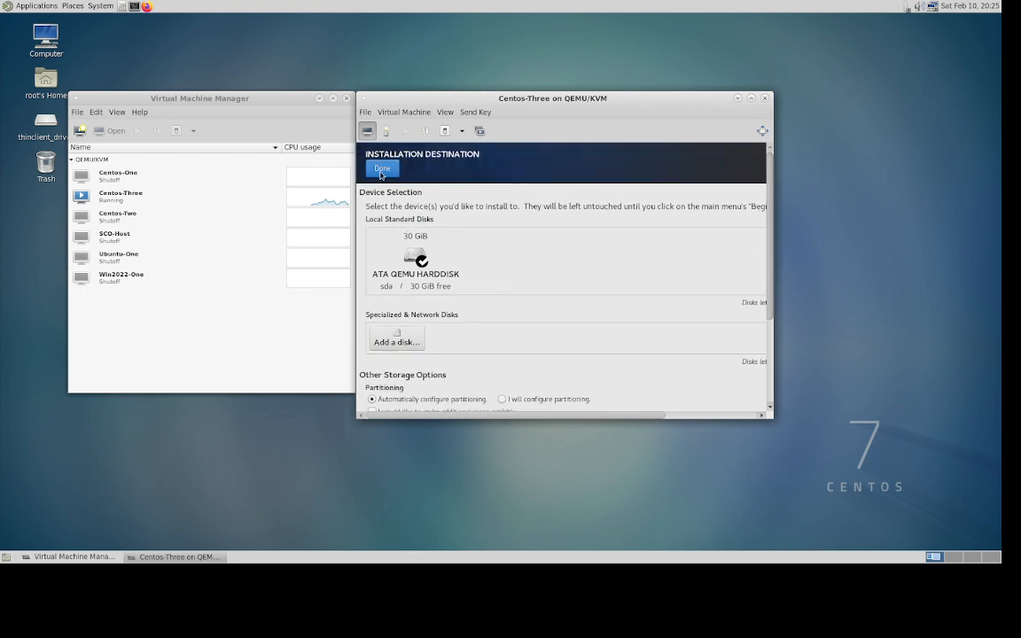
{"action": "left_click", "coordinate": [381, 170]}
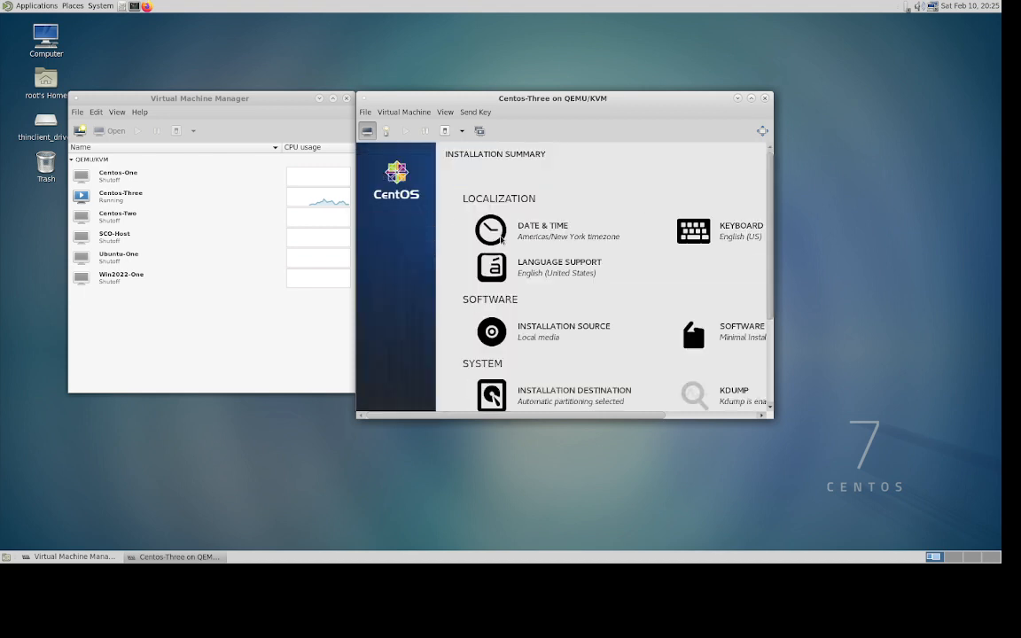
- Set the installer's Date & Time city to Los Angeles in the Americas region
{"action": "left_click", "coordinate": [546, 234]}
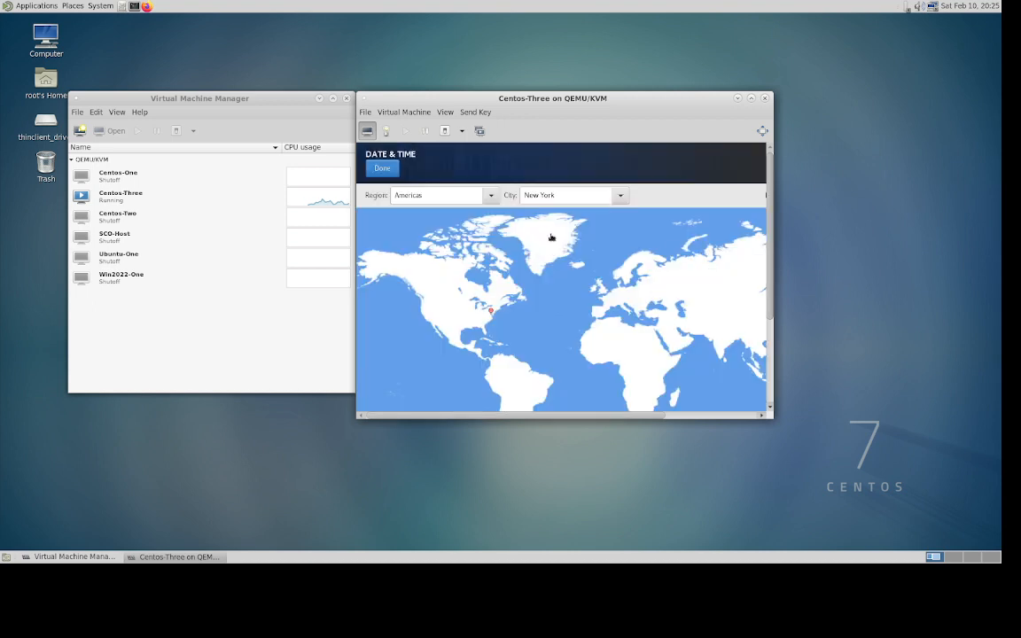
{"action": "left_click", "coordinate": [619, 196]}
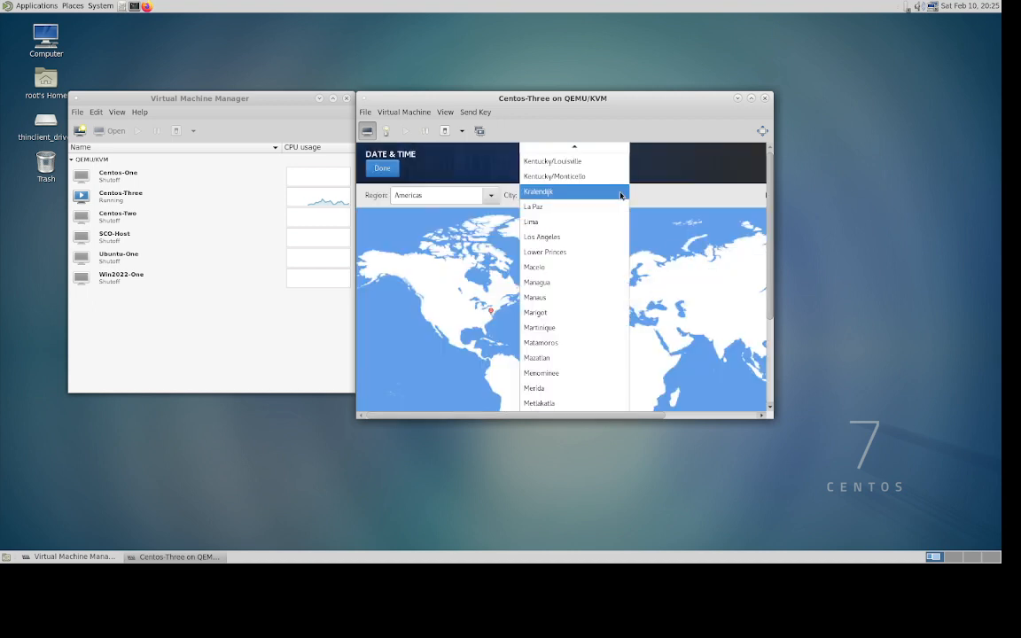
{"action": "left_click", "coordinate": [556, 239]}
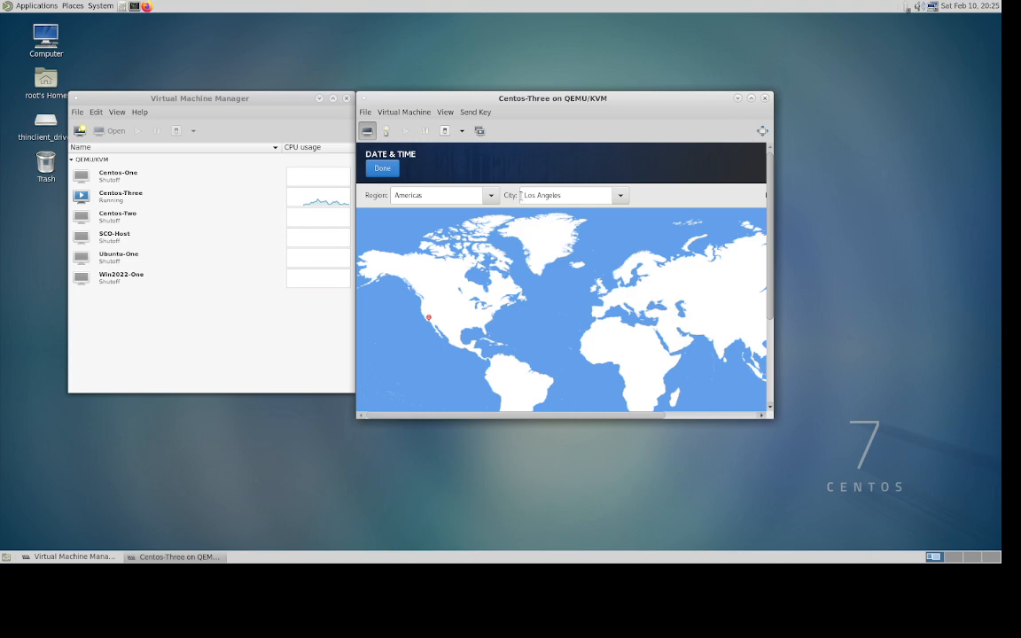
{"action": "left_click", "coordinate": [383, 168]}
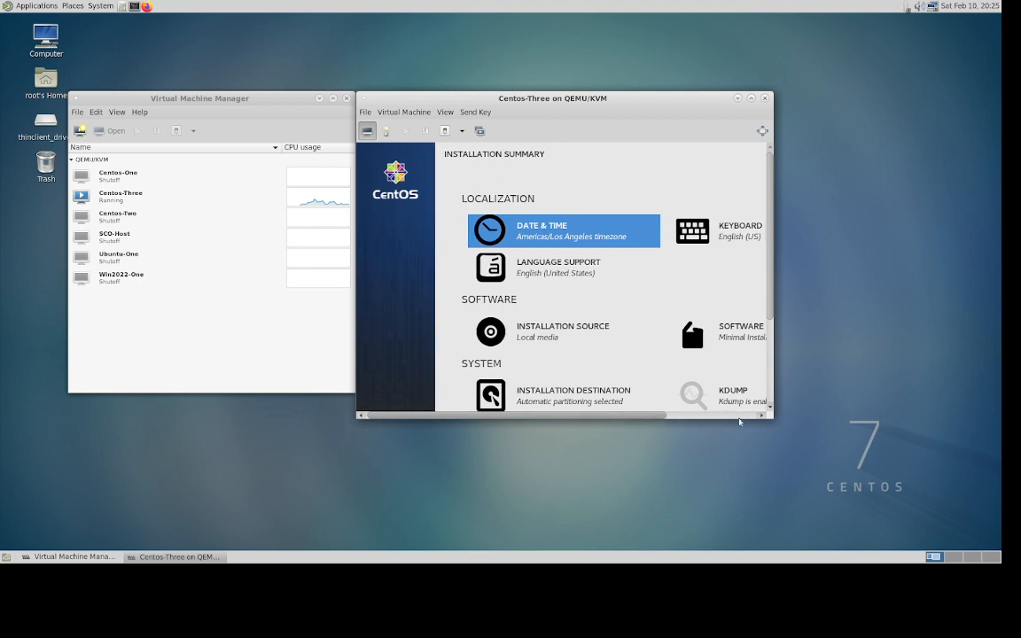
- Begin the CentOS 7 installation on Centos-Three from the Installation Summary
{"action": "scroll", "coordinate": [752, 388], "scroll_direction": "right", "scroll_amount": 5}
{"action": "left_click_drag", "start_coordinate": [769, 306], "coordinate": [771, 420]}
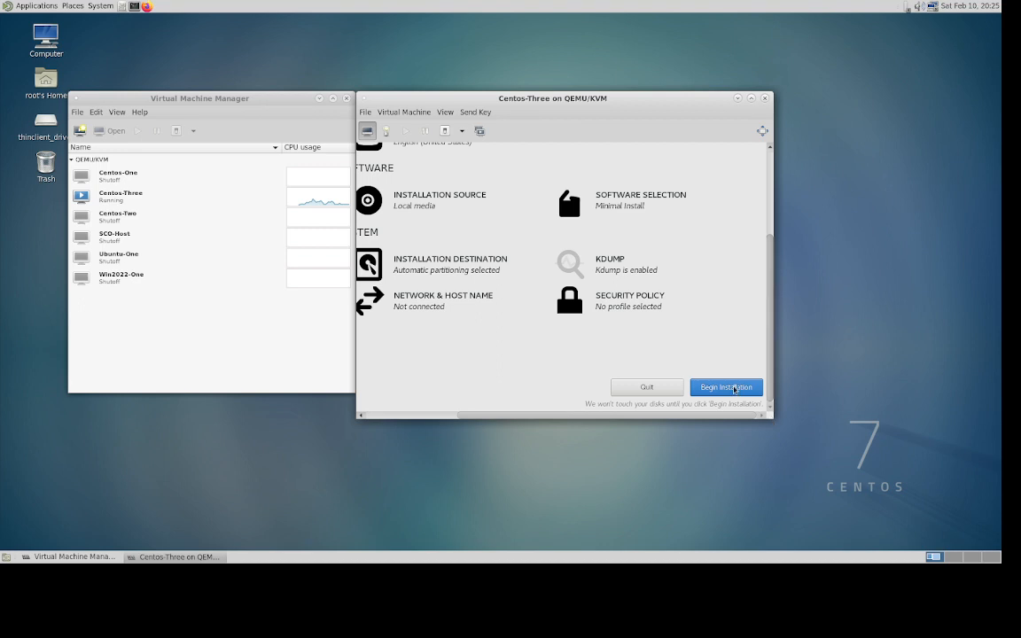
{"action": "left_click", "coordinate": [734, 389]}
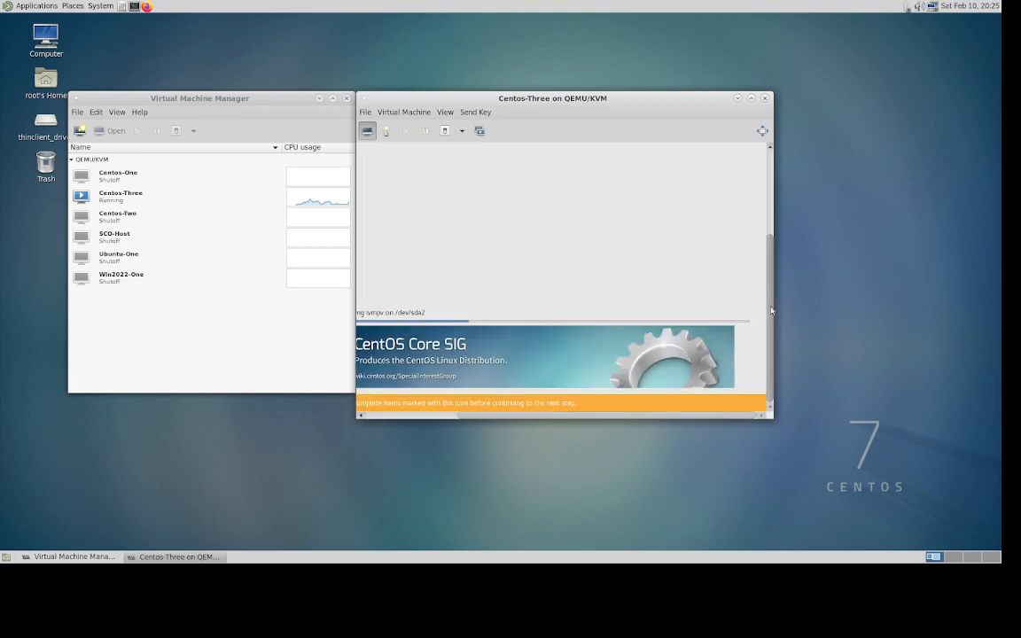
{"action": "left_click_drag", "start_coordinate": [770, 308], "coordinate": [770, 172]}
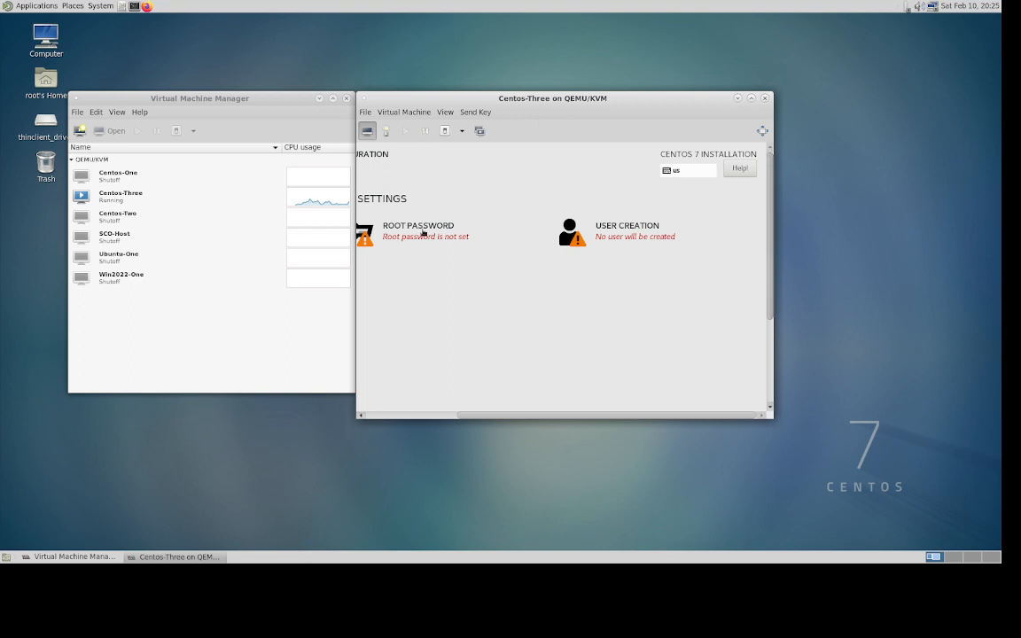
- Enter the root password in both fields and accept the weak password
{"action": "left_click", "coordinate": [394, 229]}
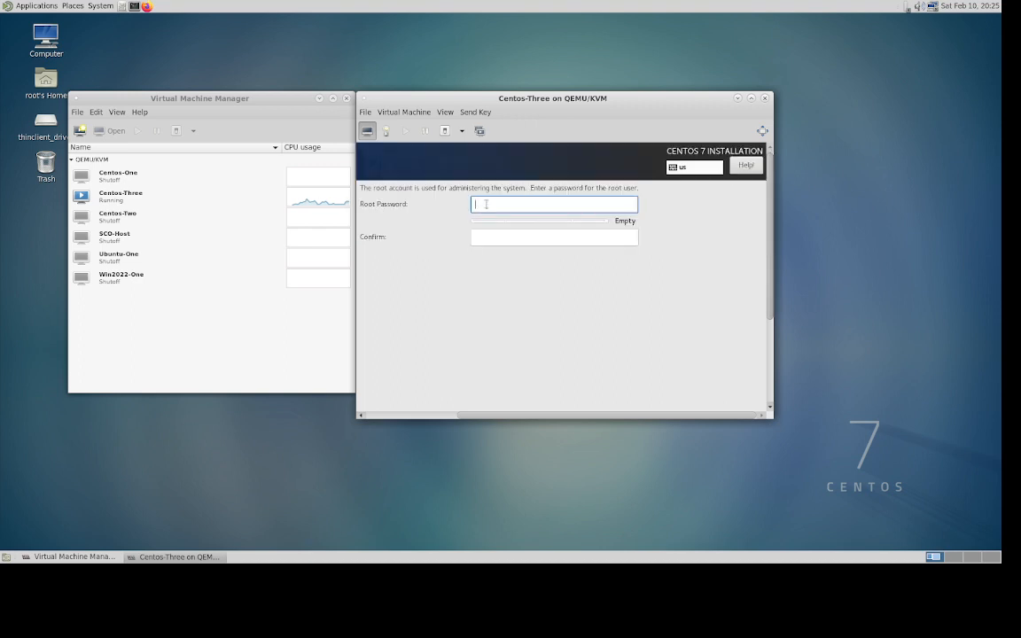
{"action": "type", "text": "r•••••••"}
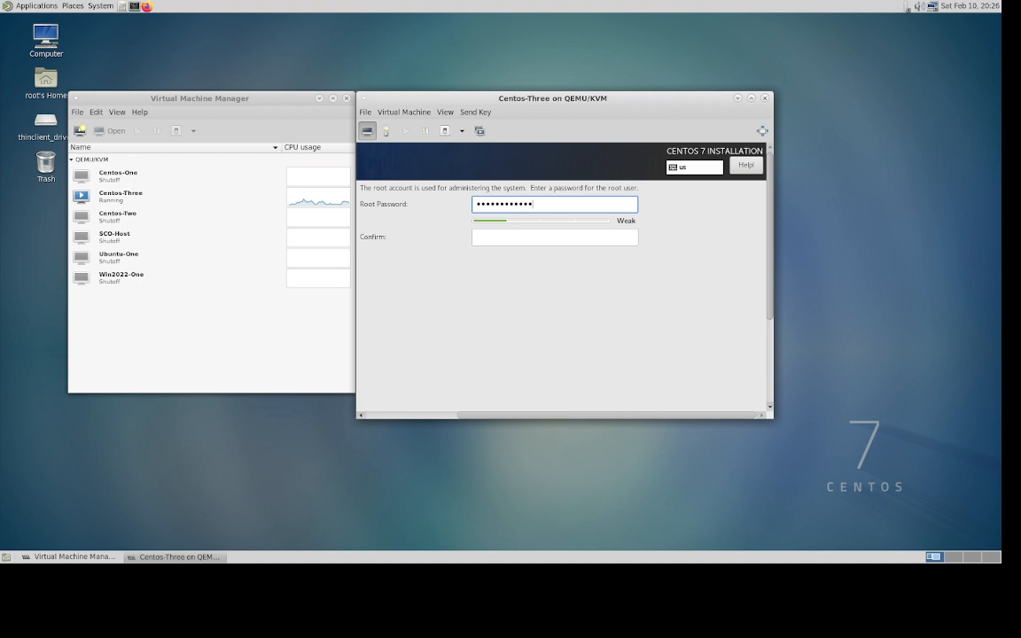
{"action": "left_click", "coordinate": [498, 234]}
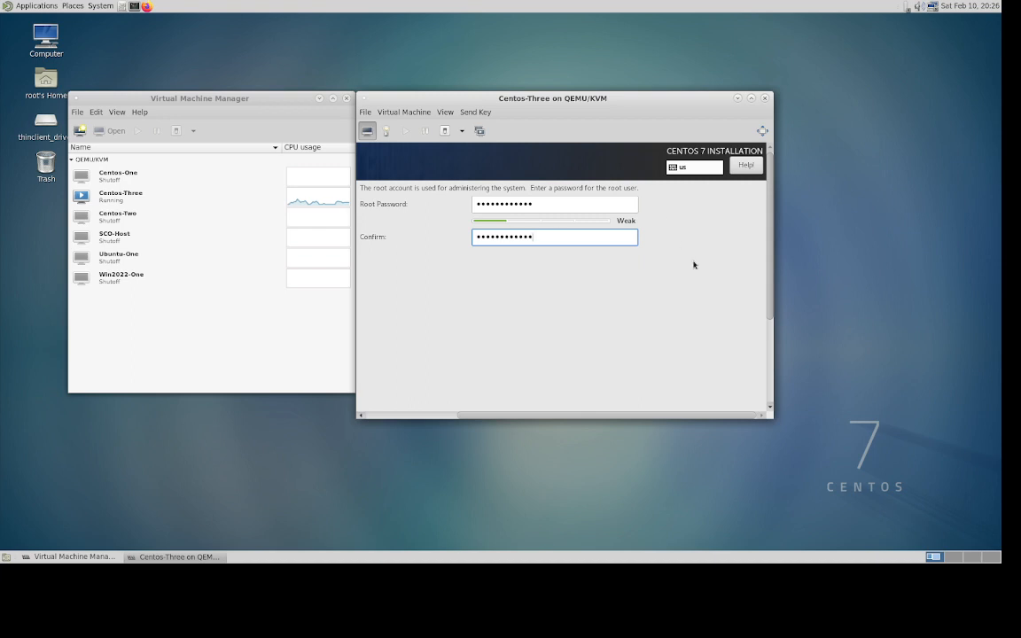
{"action": "left_click_drag", "start_coordinate": [771, 311], "coordinate": [765, 415]}
{"action": "left_click_drag", "start_coordinate": [639, 415], "coordinate": [404, 429]}
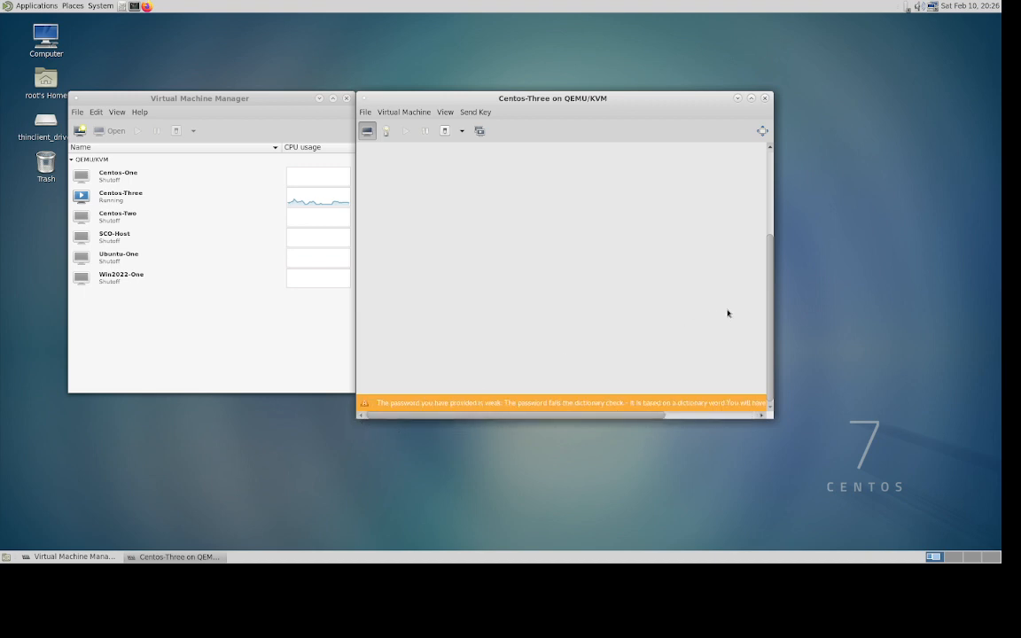
{"action": "left_click_drag", "start_coordinate": [769, 286], "coordinate": [566, 149]}
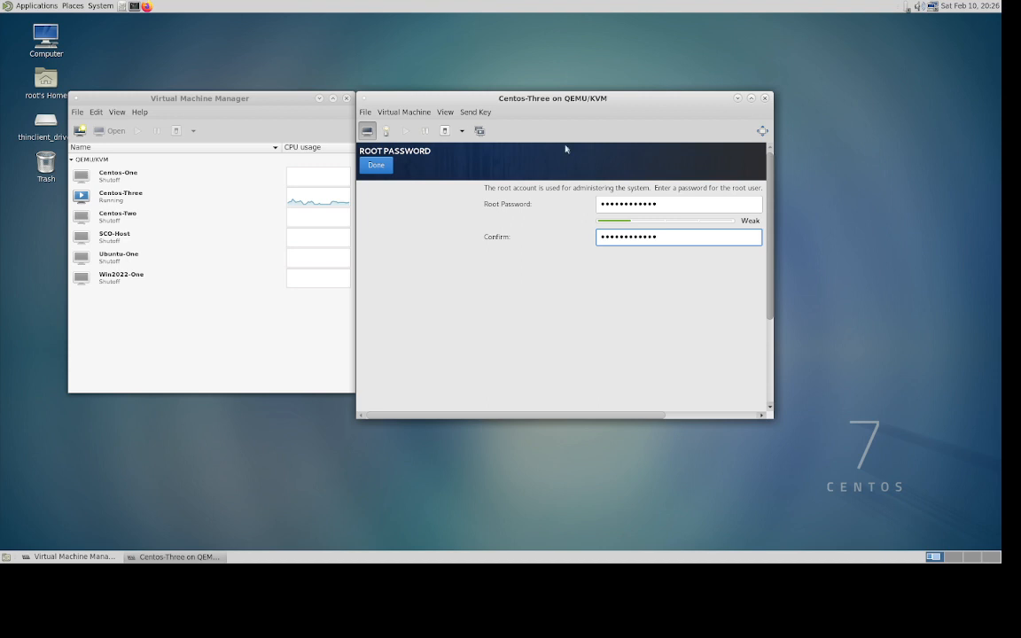
{"action": "left_click", "coordinate": [376, 166]}
{"action": "left_click", "coordinate": [376, 166]}
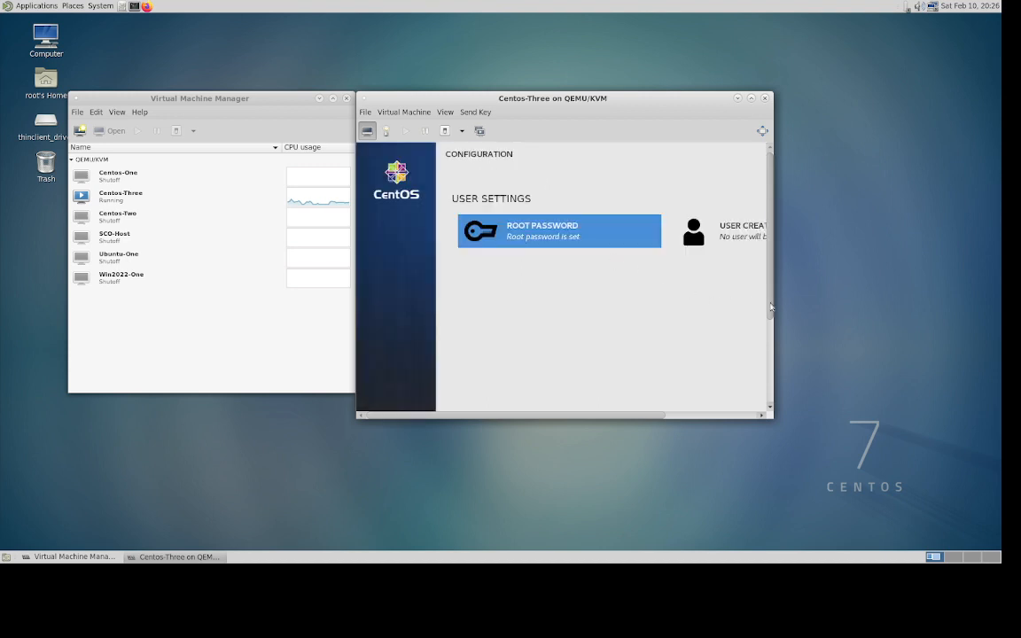
- Check the Centos-Three installation progress, then close its console and leave the installation running
{"action": "left_click_drag", "start_coordinate": [771, 304], "coordinate": [766, 412]}
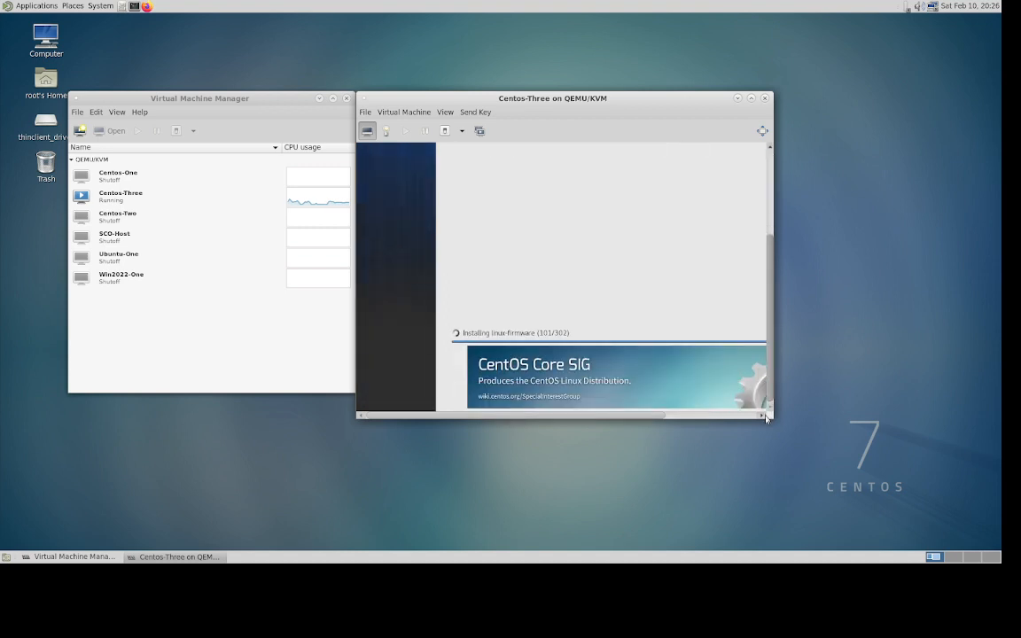
{"action": "left_click_drag", "start_coordinate": [653, 418], "coordinate": [768, 418]}
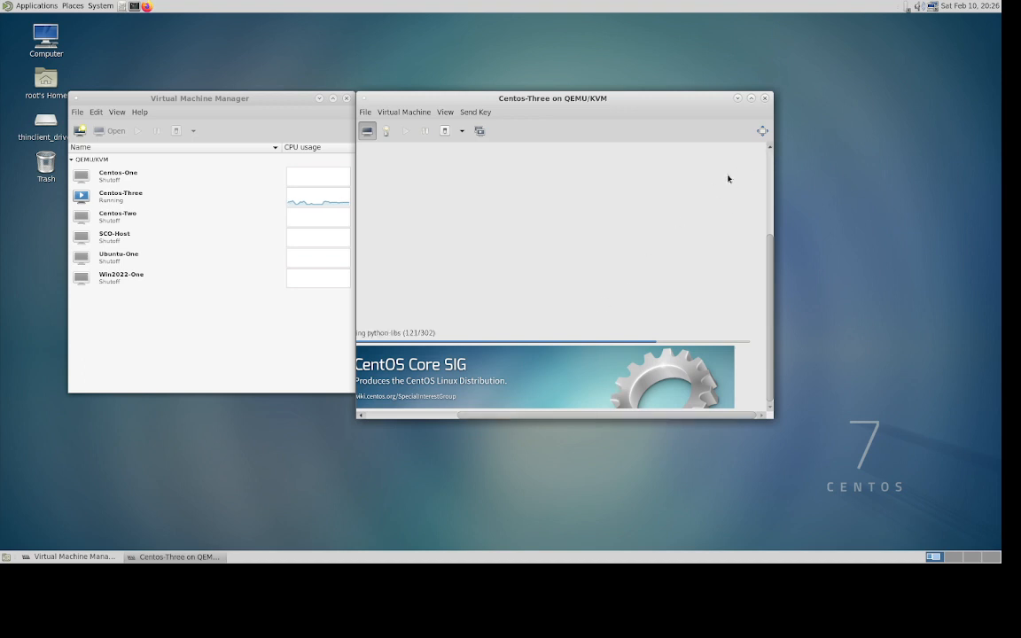
{"action": "left_click", "coordinate": [765, 99]}
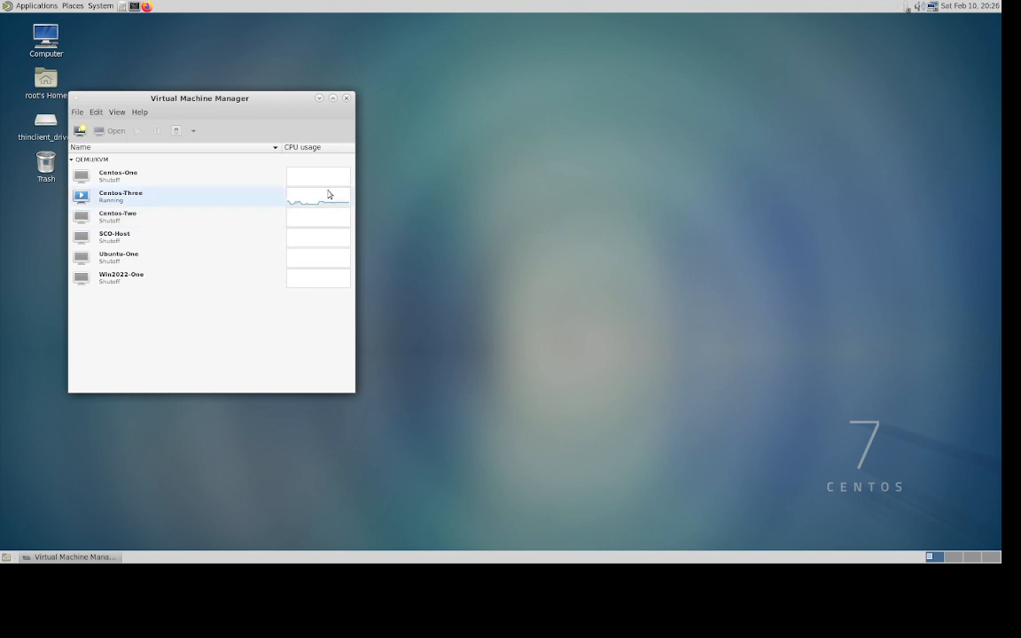
- Run Centos-One, Centos-Two, SCO-Host, Ubuntu-One and Win2022-One from their context menus
{"action": "right_click", "coordinate": [107, 176]}
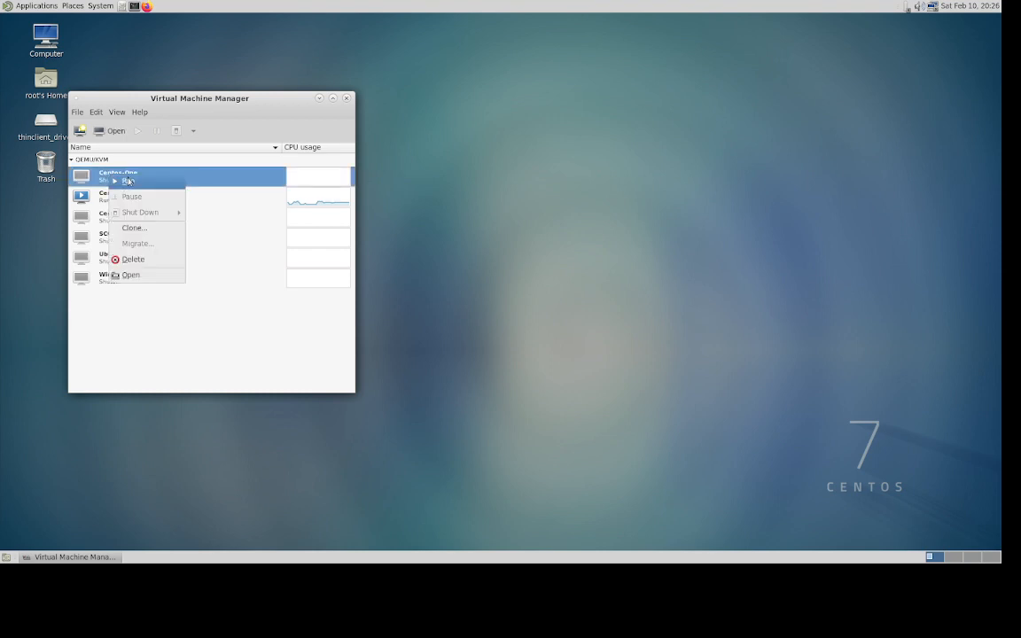
{"action": "left_click", "coordinate": [130, 182]}
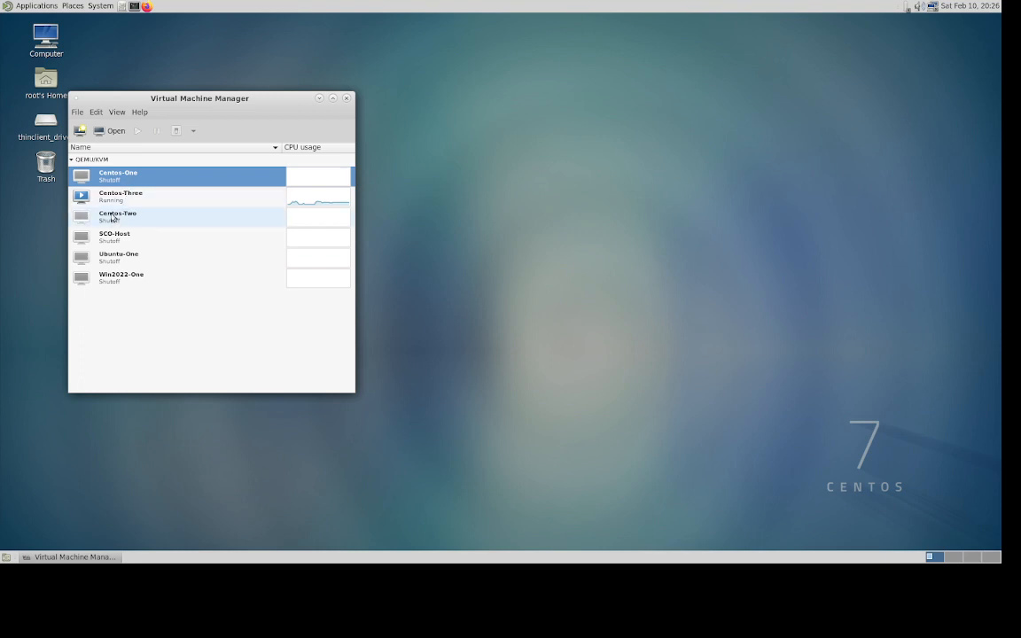
{"action": "right_click", "coordinate": [112, 217]}
{"action": "left_click", "coordinate": [133, 224]}
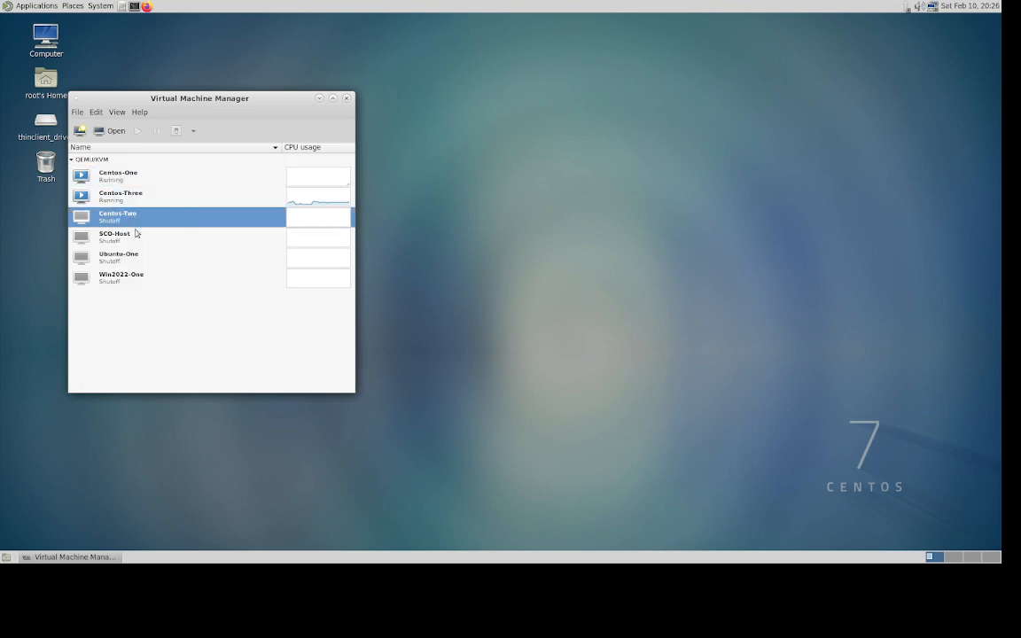
{"action": "right_click", "coordinate": [117, 239]}
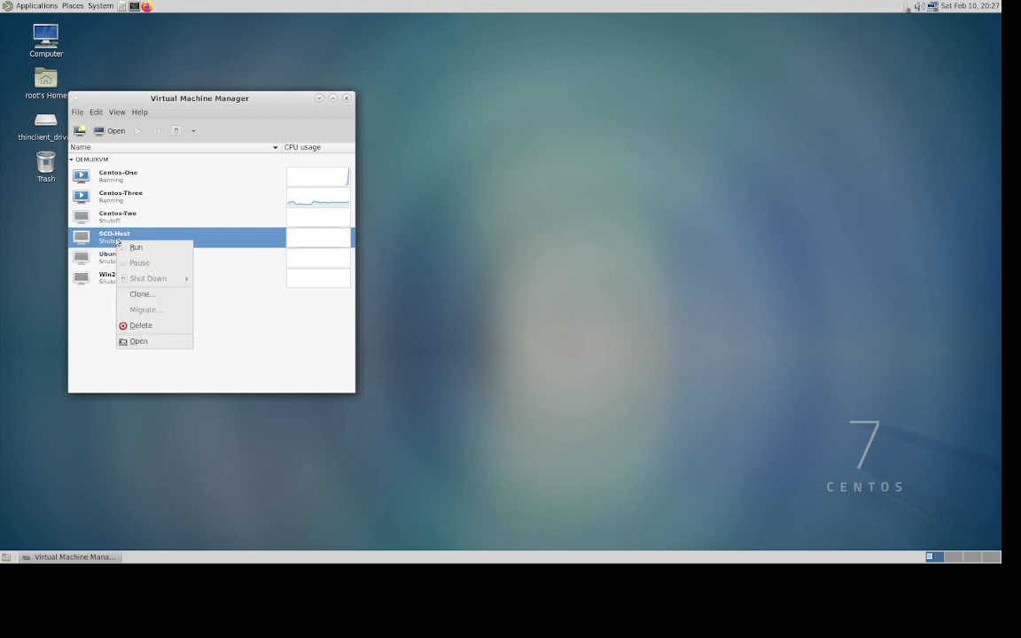
{"action": "left_click", "coordinate": [135, 249]}
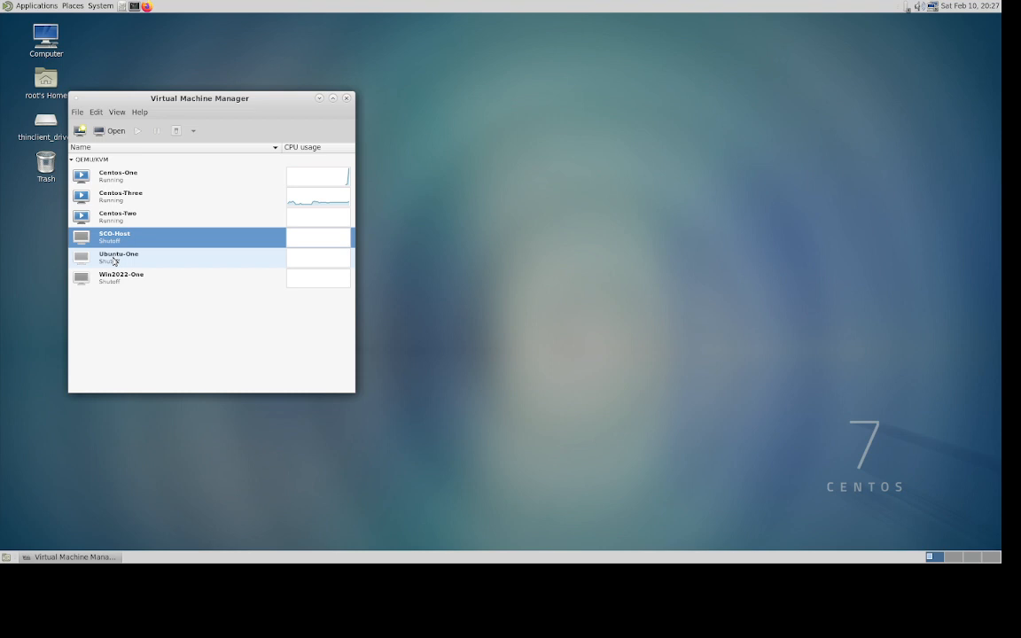
{"action": "right_click", "coordinate": [114, 260]}
{"action": "left_click", "coordinate": [134, 268]}
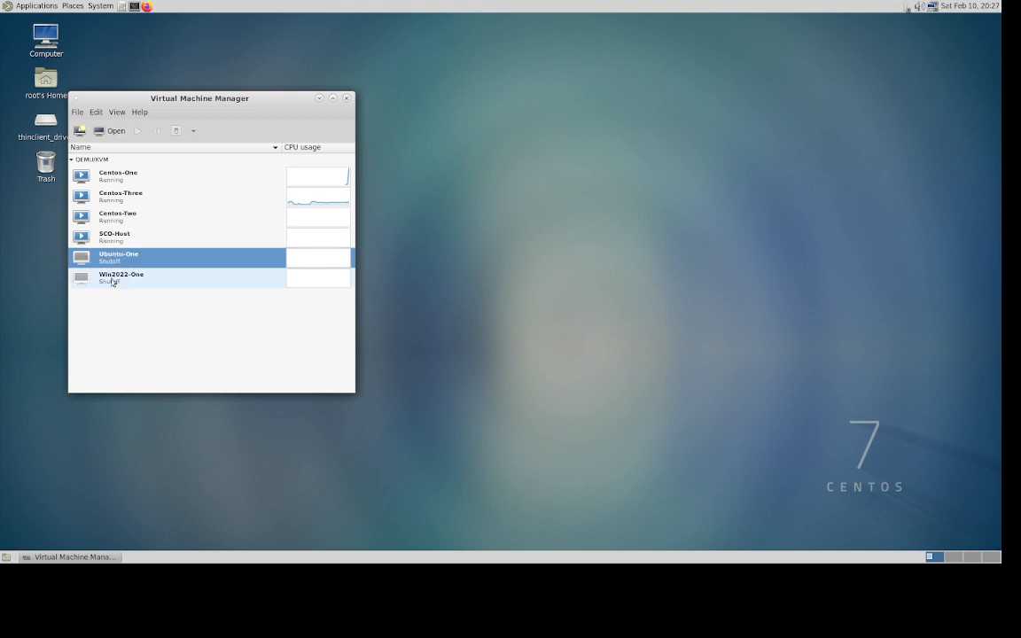
{"action": "right_click", "coordinate": [113, 282]}
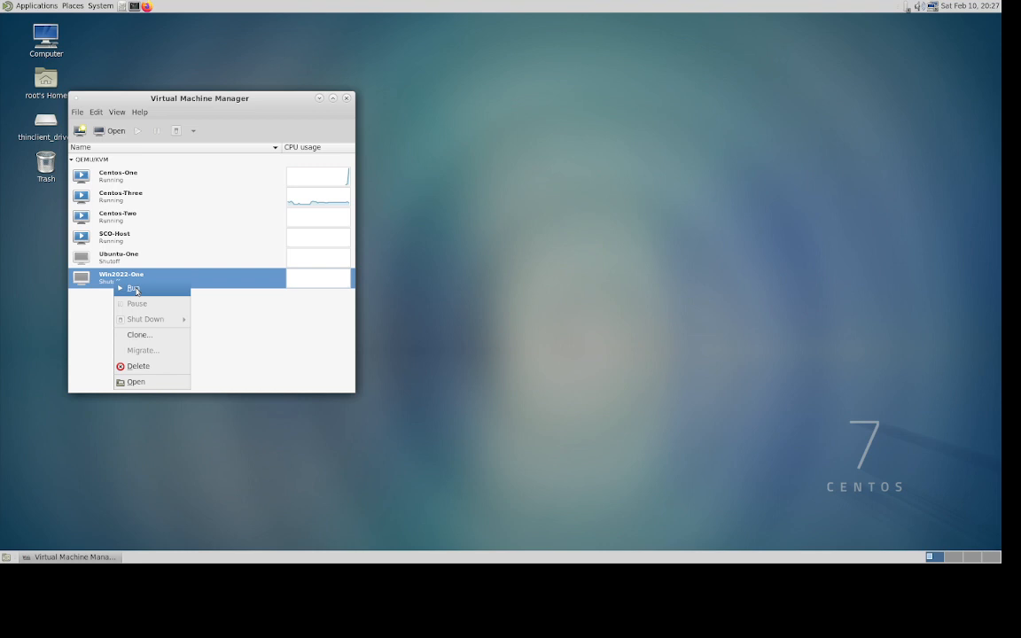
{"action": "left_click", "coordinate": [134, 290]}
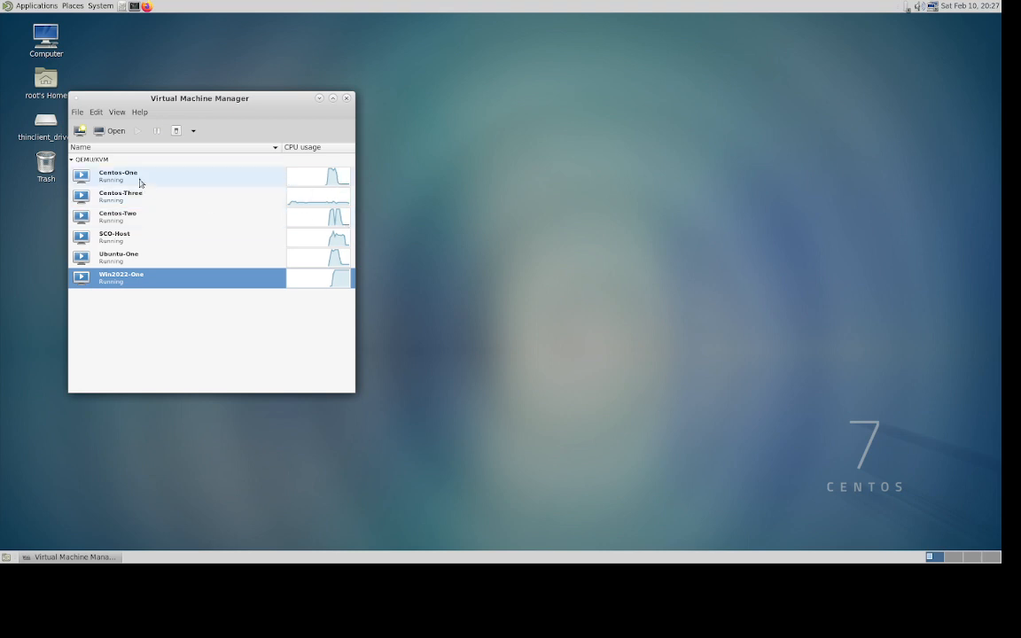
{"action": "left_click", "coordinate": [111, 136]}
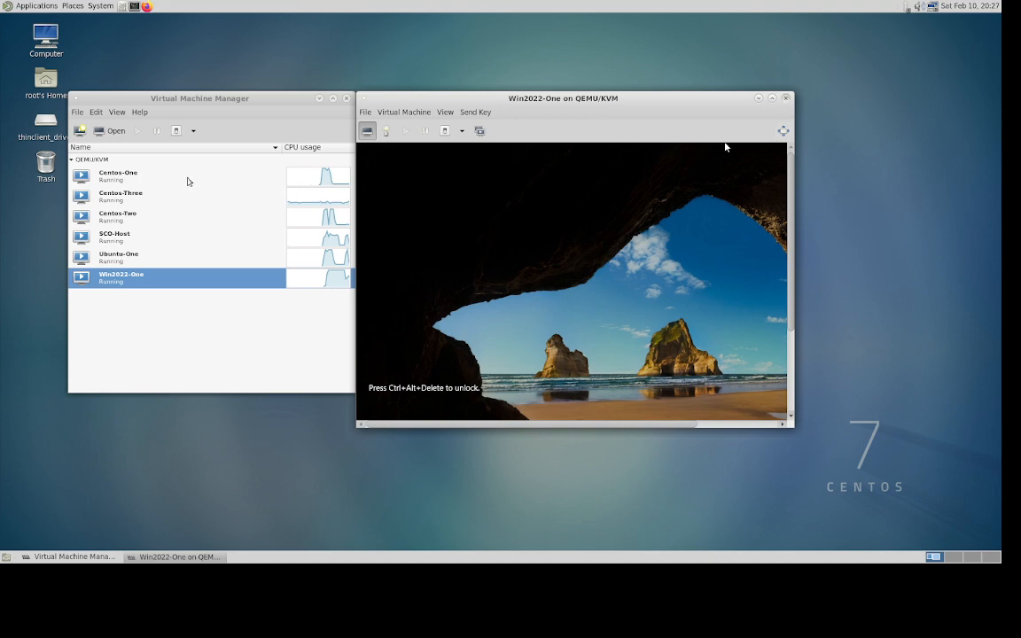
{"action": "left_click", "coordinate": [786, 98]}
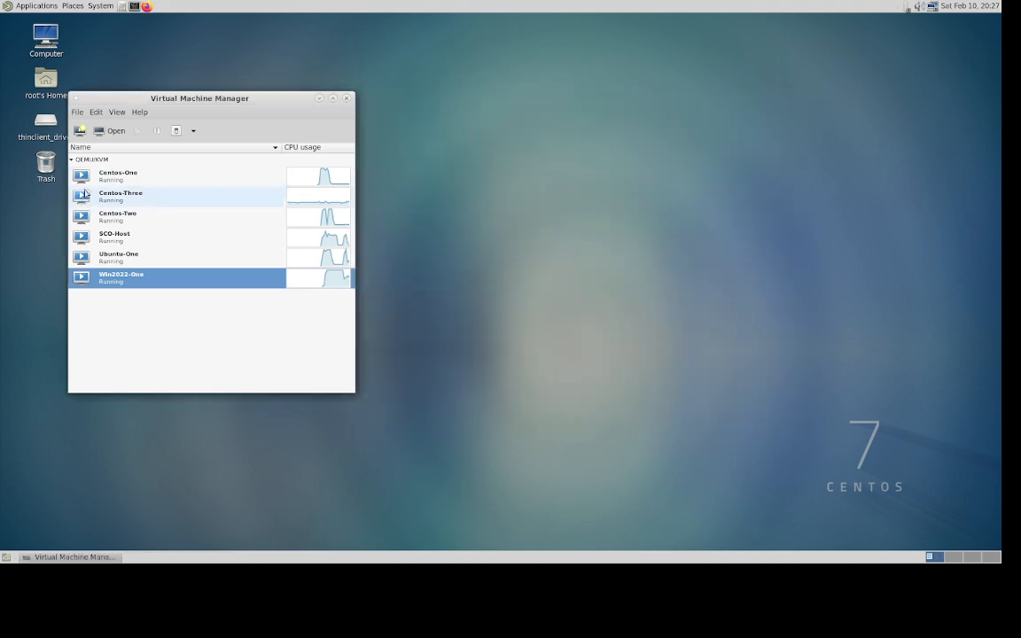
{"action": "left_click", "coordinate": [111, 176]}
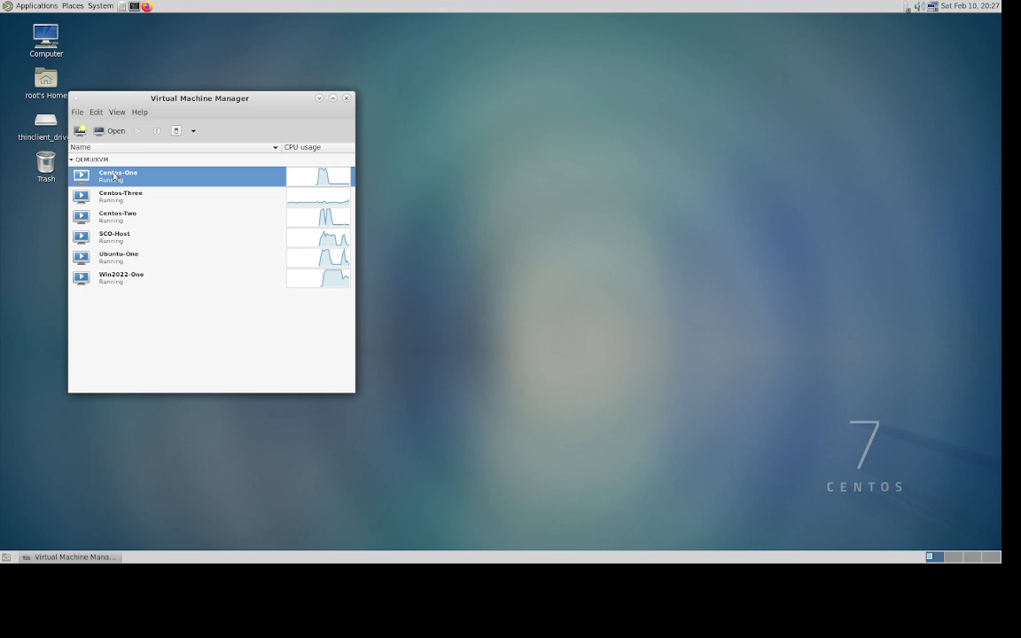
- Open Centos-One's console and switch it to the virtual hardware details view
{"action": "left_click", "coordinate": [98, 131]}
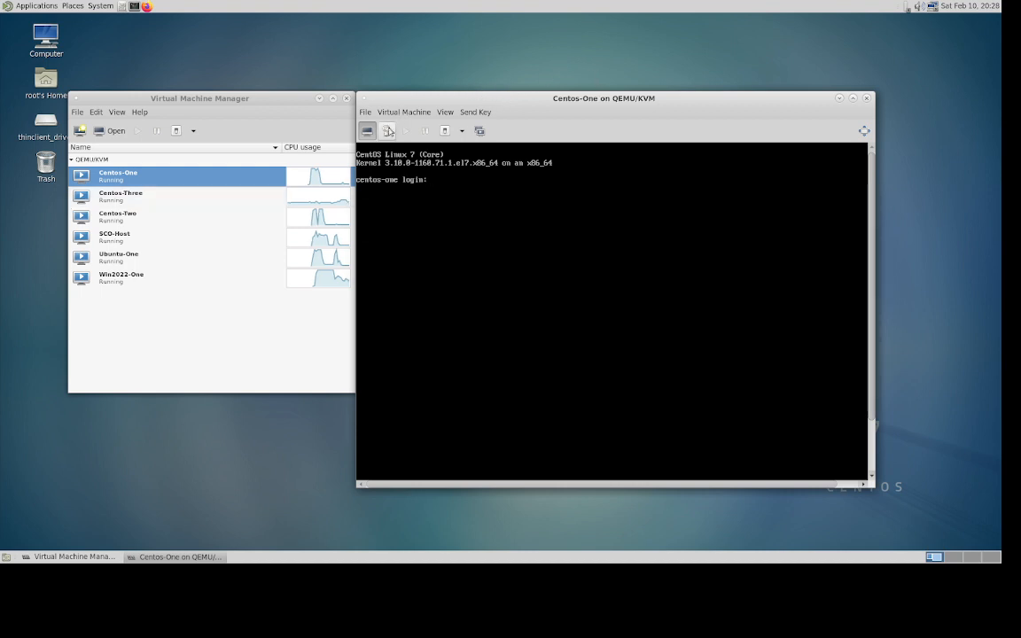
{"action": "left_click", "coordinate": [389, 130]}
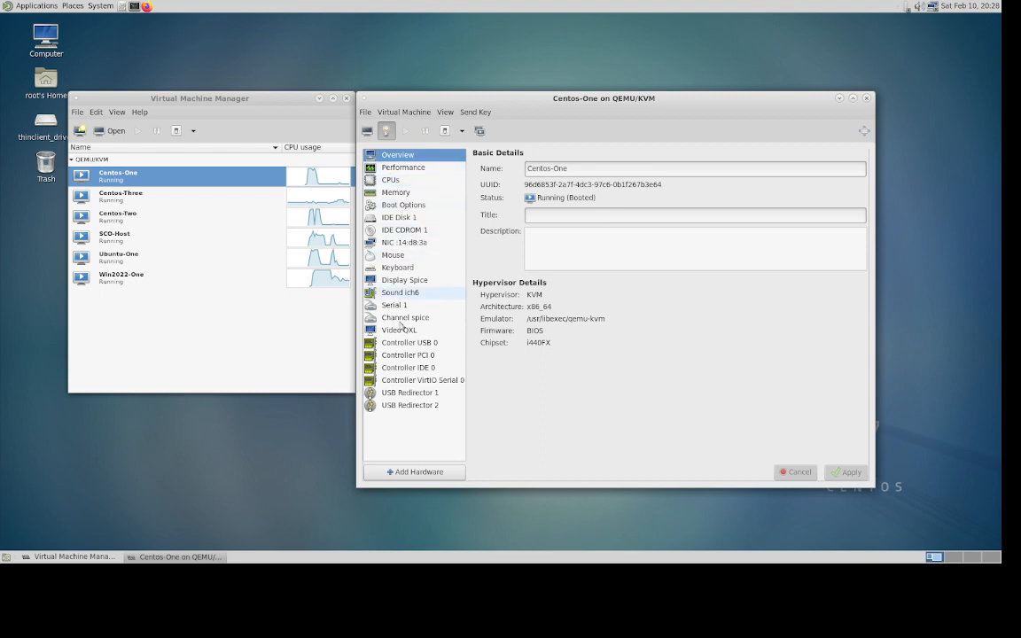
- Review Centos-One's CPU model and memory, then show its NIC on bridge br100 using rtl8139
{"action": "left_click", "coordinate": [395, 183]}
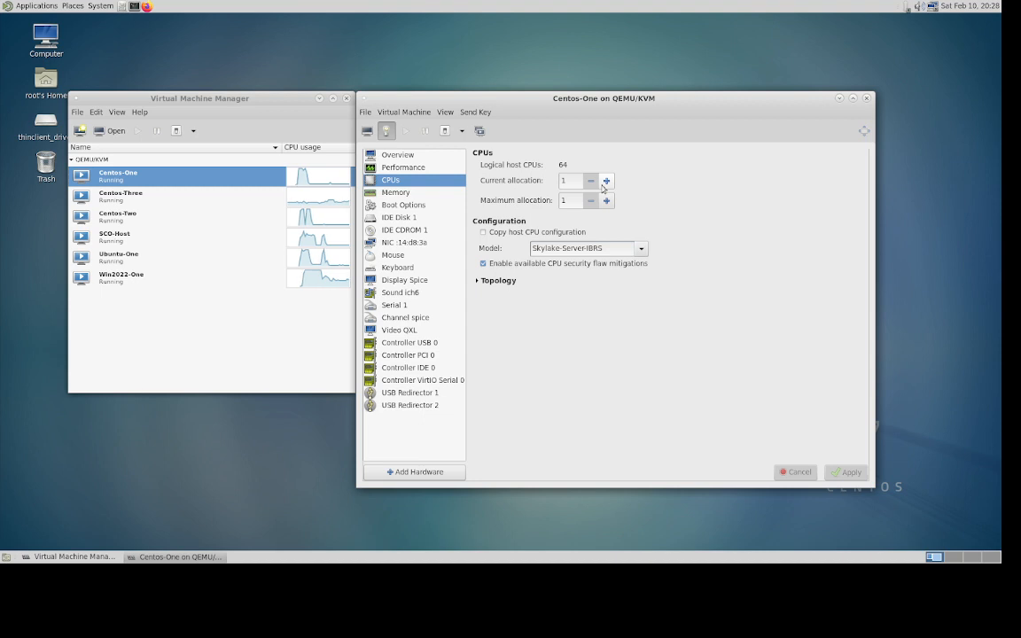
{"action": "left_click", "coordinate": [640, 249]}
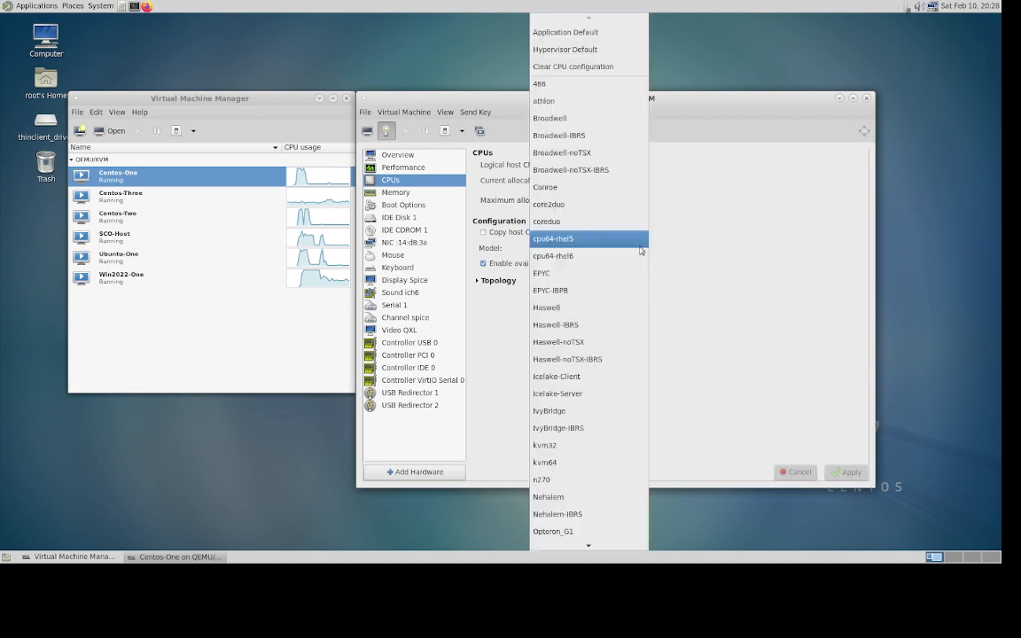
{"action": "left_click", "coordinate": [710, 228]}
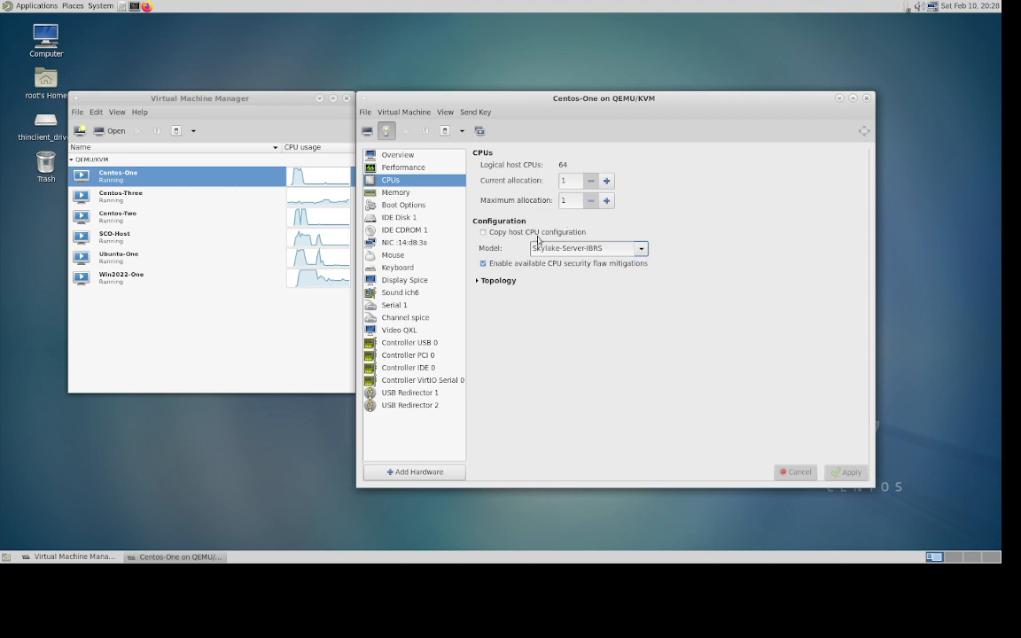
{"action": "left_click", "coordinate": [403, 193]}
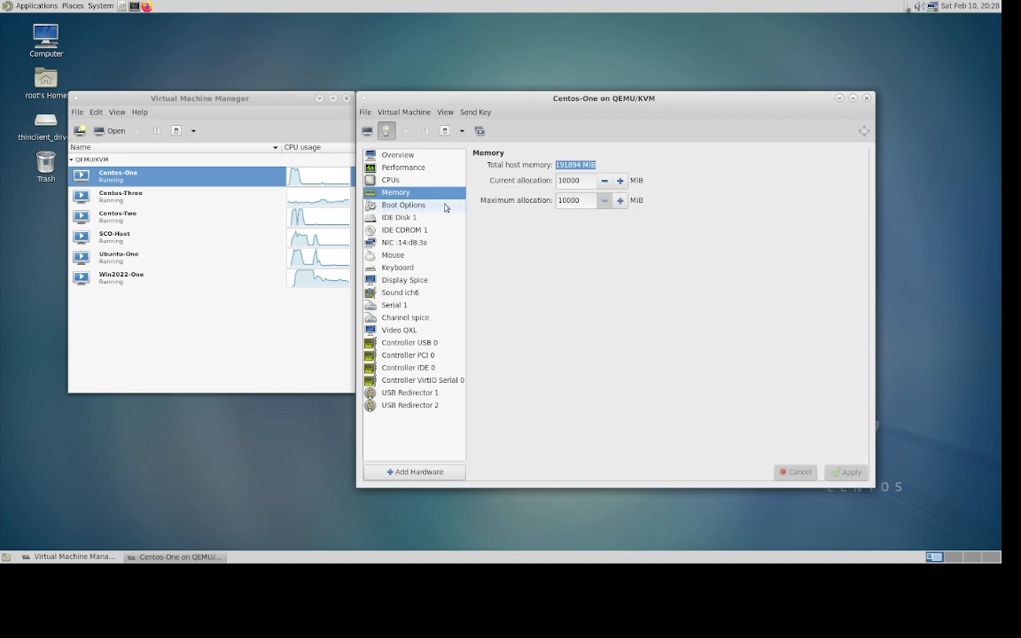
{"action": "left_click", "coordinate": [409, 244]}
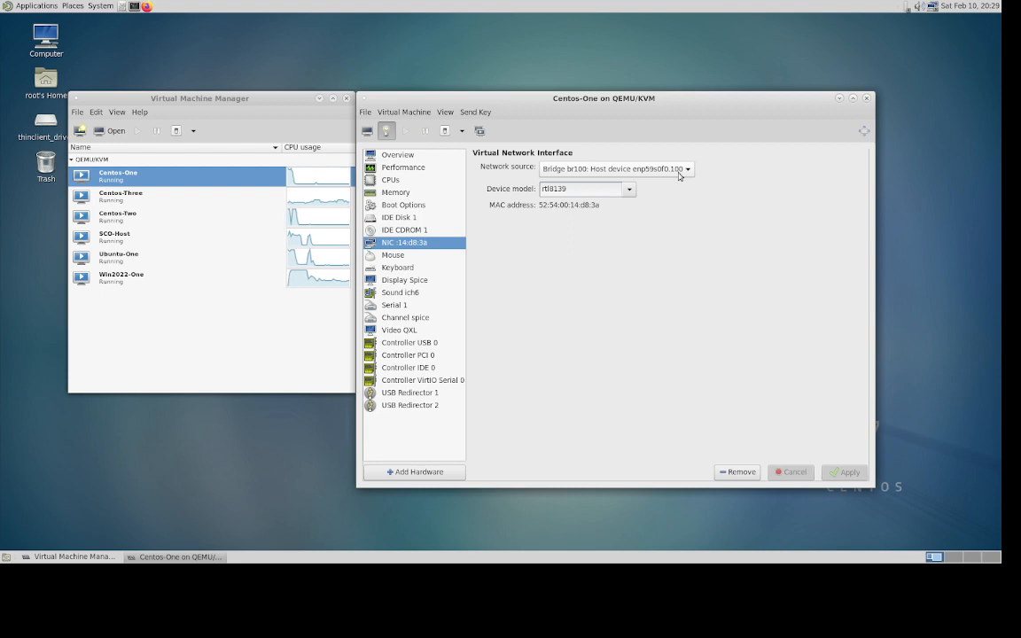
{"action": "left_click", "coordinate": [630, 191]}
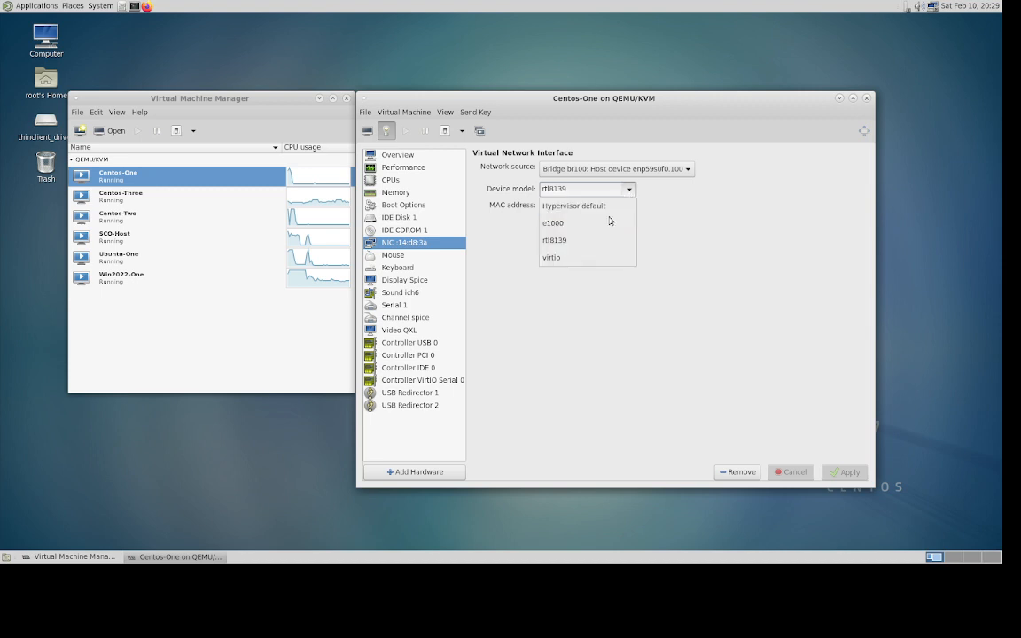
{"action": "left_click", "coordinate": [684, 220]}
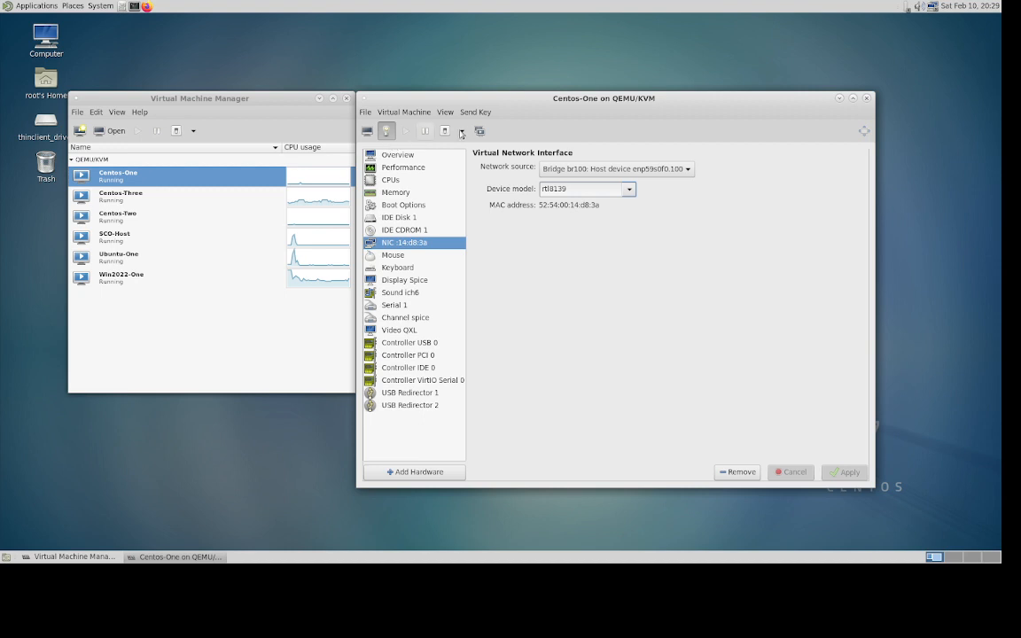
{"action": "left_click", "coordinate": [469, 113]}
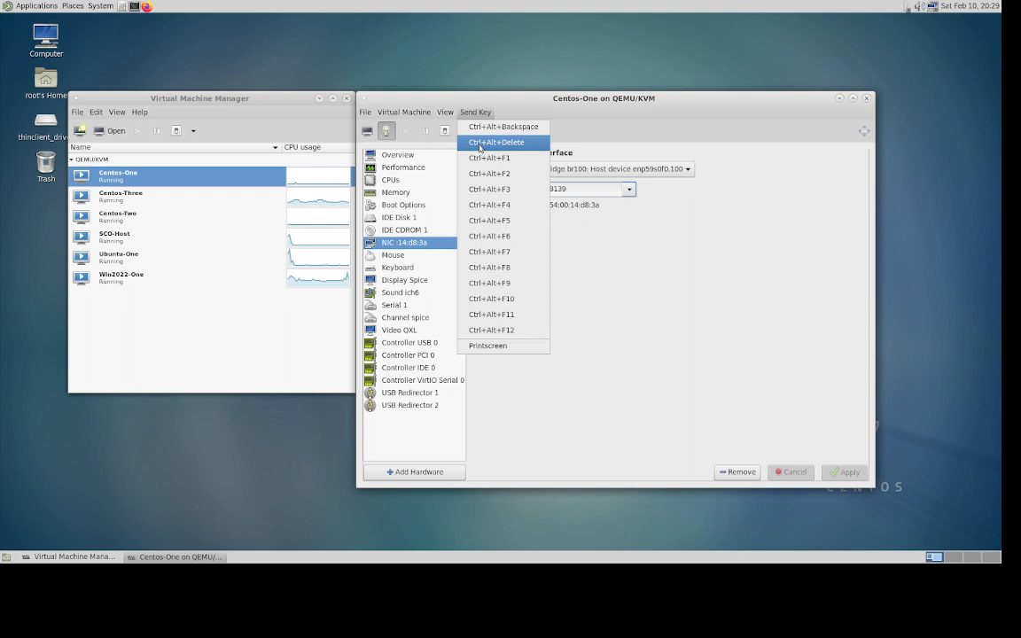
{"action": "mouse_move", "coordinate": [449, 116]}
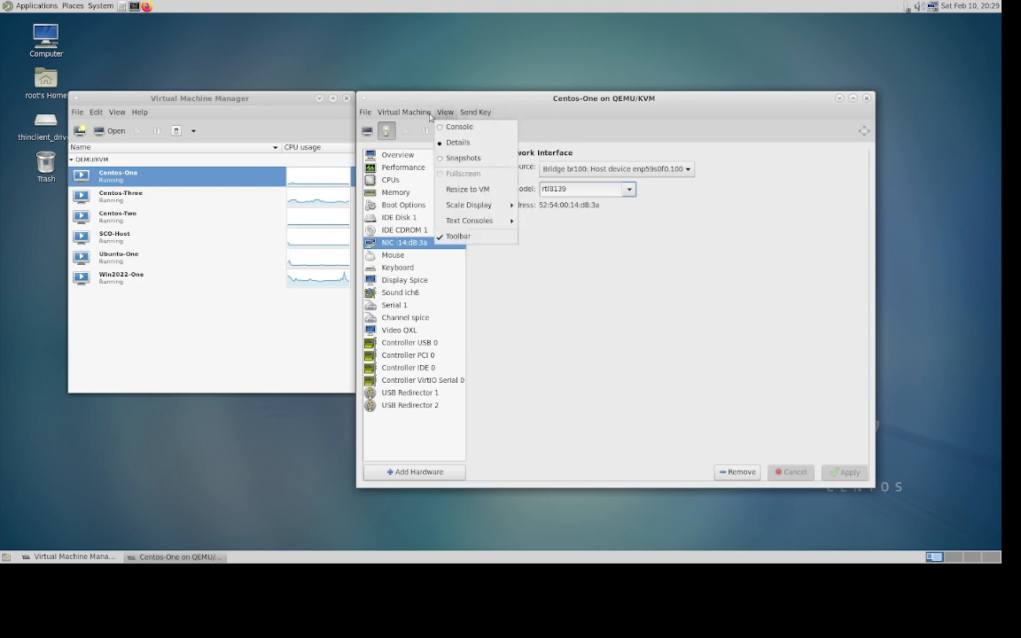
{"action": "mouse_move", "coordinate": [414, 116]}
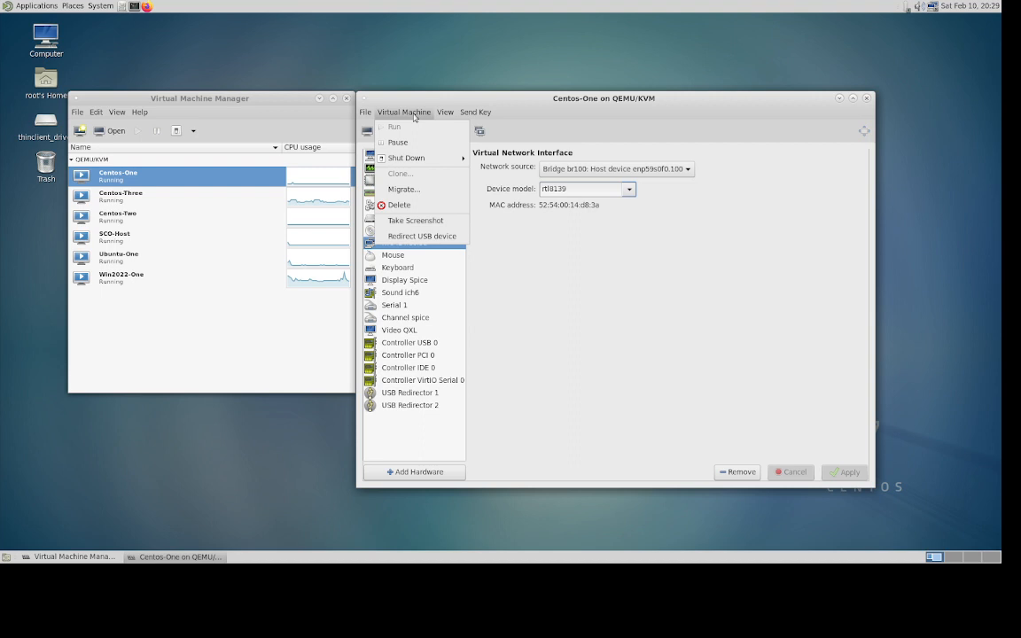
{"action": "mouse_move", "coordinate": [411, 162]}
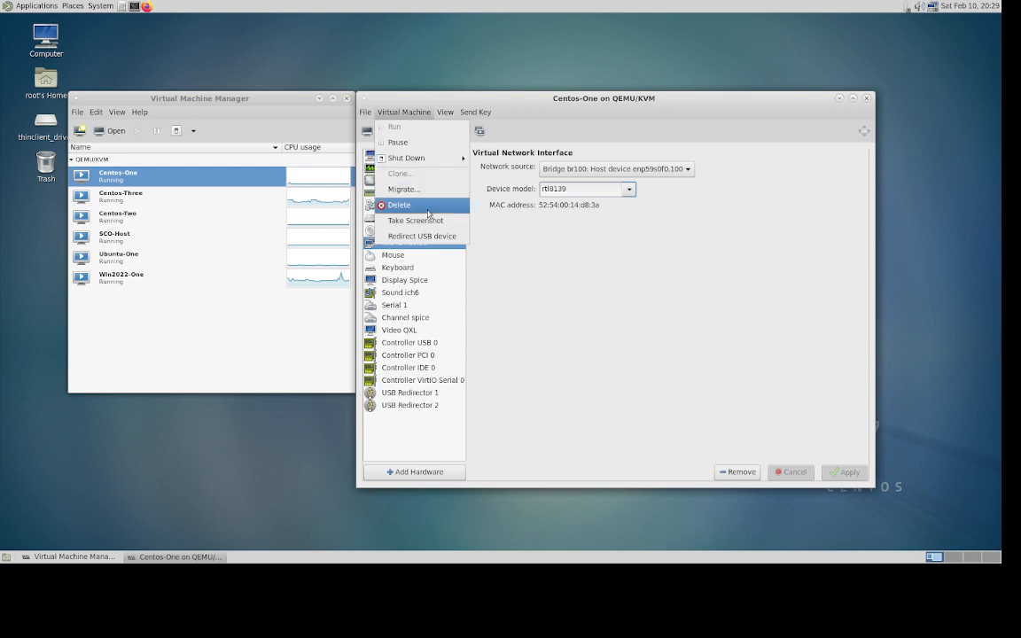
- Return to Centos-One's text console and log in as root
{"action": "left_click", "coordinate": [532, 275]}
{"action": "left_click", "coordinate": [367, 132]}
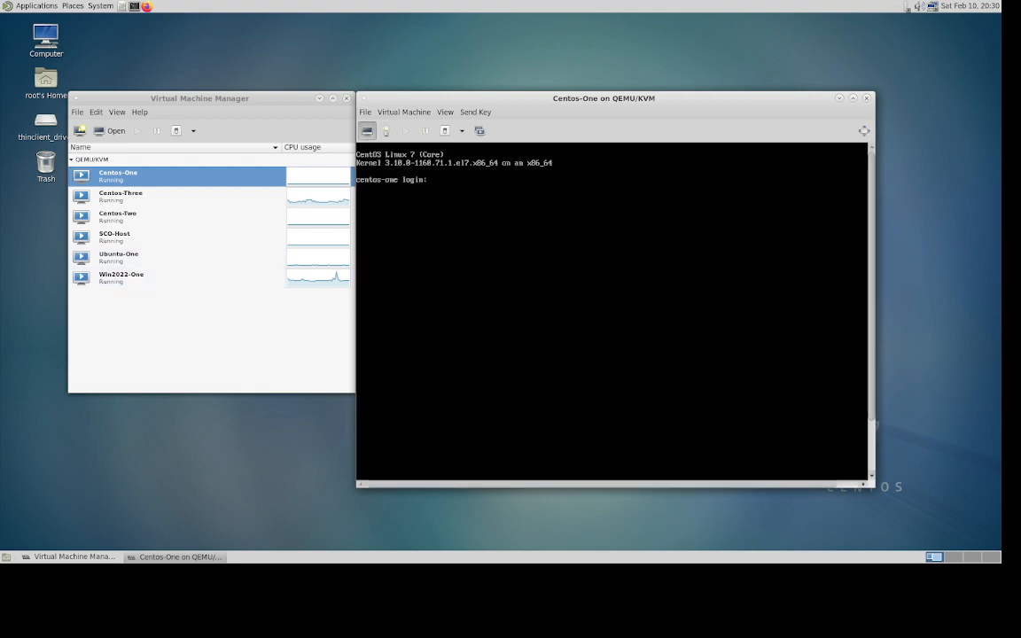
{"action": "type", "text": "root"}
{"action": "key", "text": "Return"}
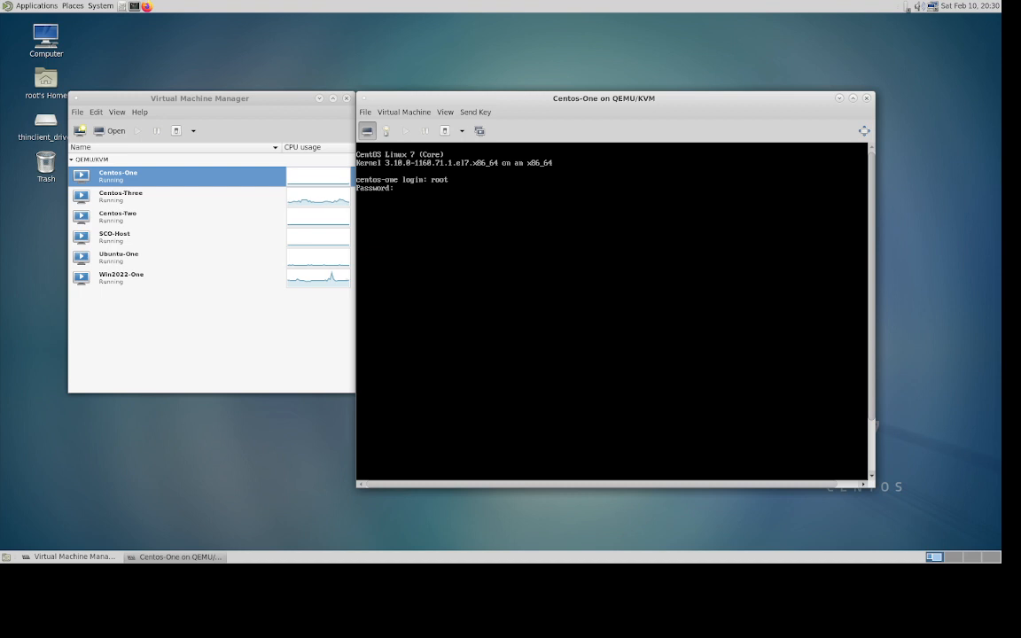
{"action": "key", "text": "Return"}
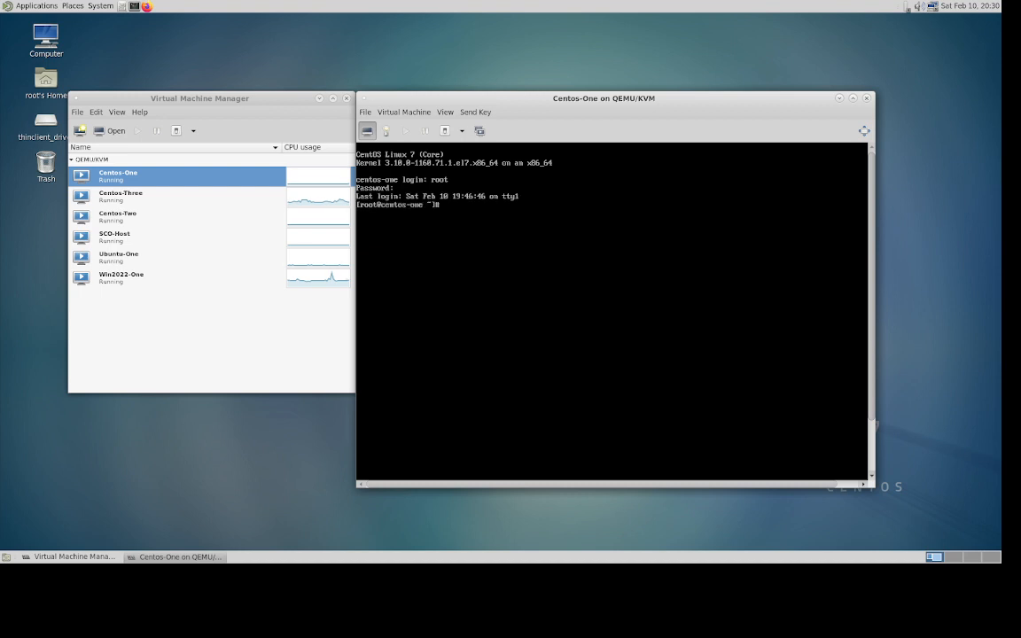
- Run 'ip addr show' to list ens3 at 192.168.100.25/24
{"action": "key", "text": "Return"}
{"action": "key", "text": "Return"}
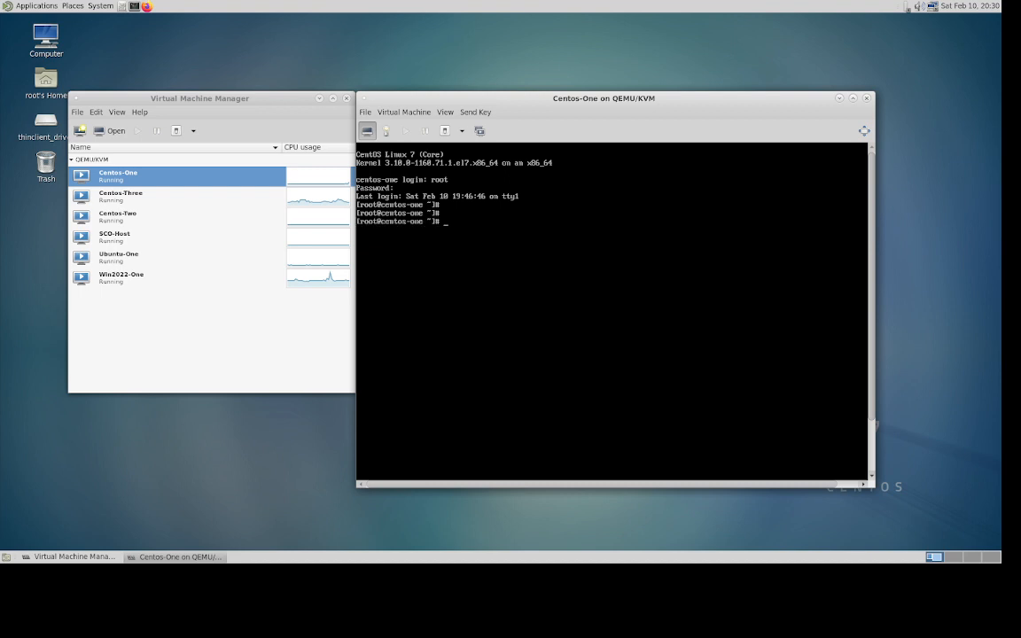
{"action": "type", "text": "ip addr show"}
{"action": "key", "text": "Return"}
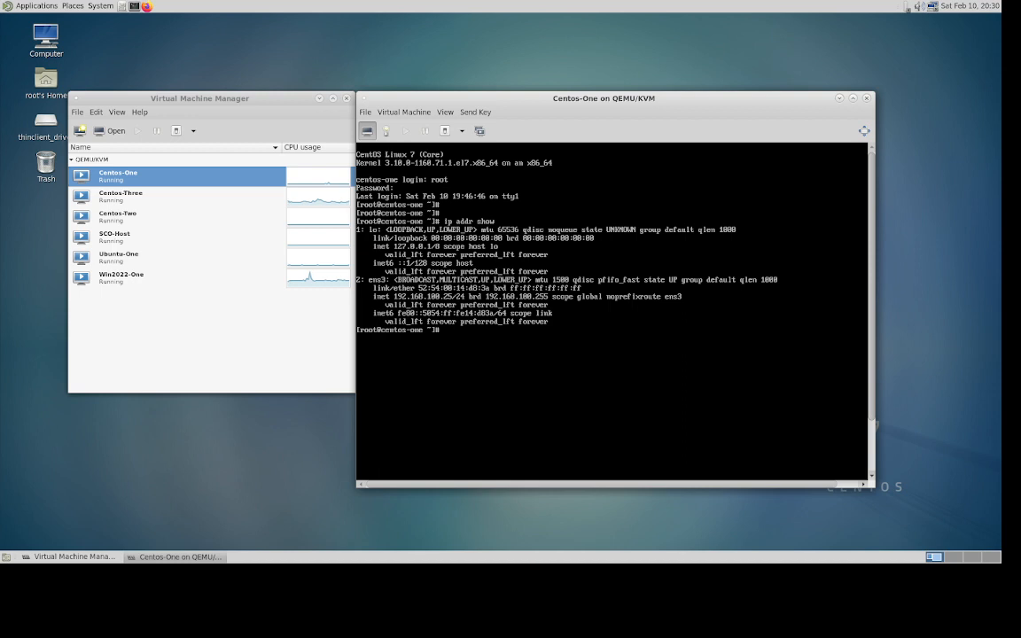
- Ping 192.168.250.25 from Centos-One and stop it when no replies arrive
{"action": "key", "text": "Return"}
{"action": "key", "text": "Return"}
{"action": "key", "text": "Return"}
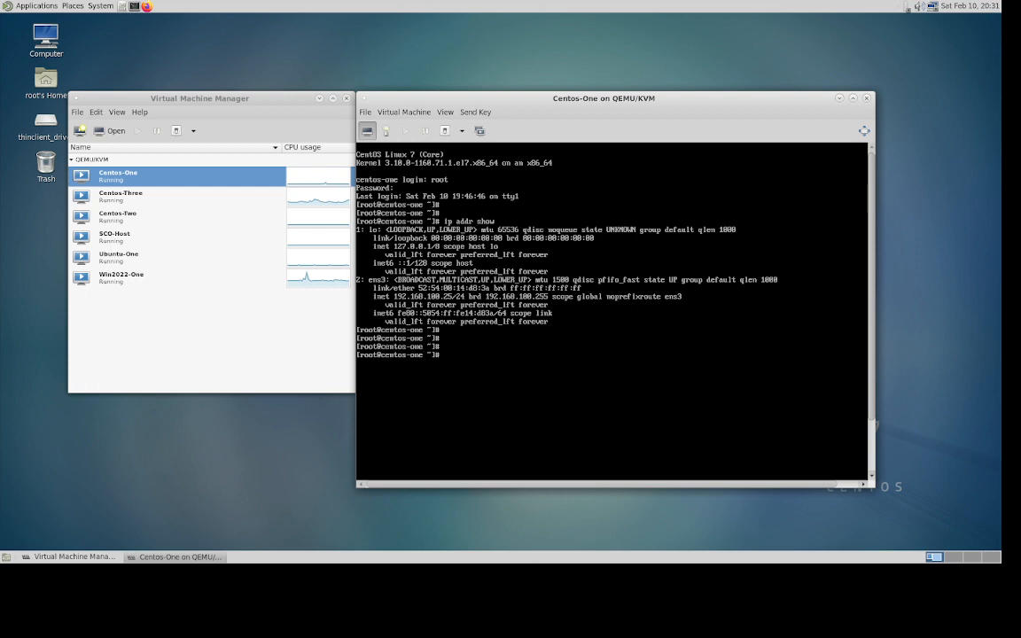
{"action": "type", "text": "ping 192.168.250.25"}
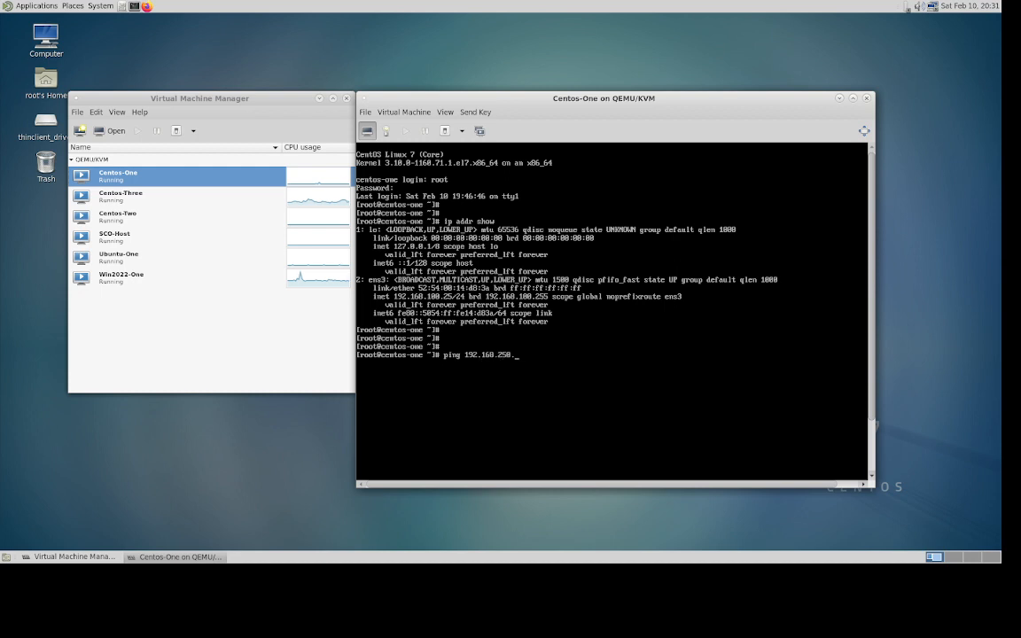
{"action": "key", "text": "Return"}
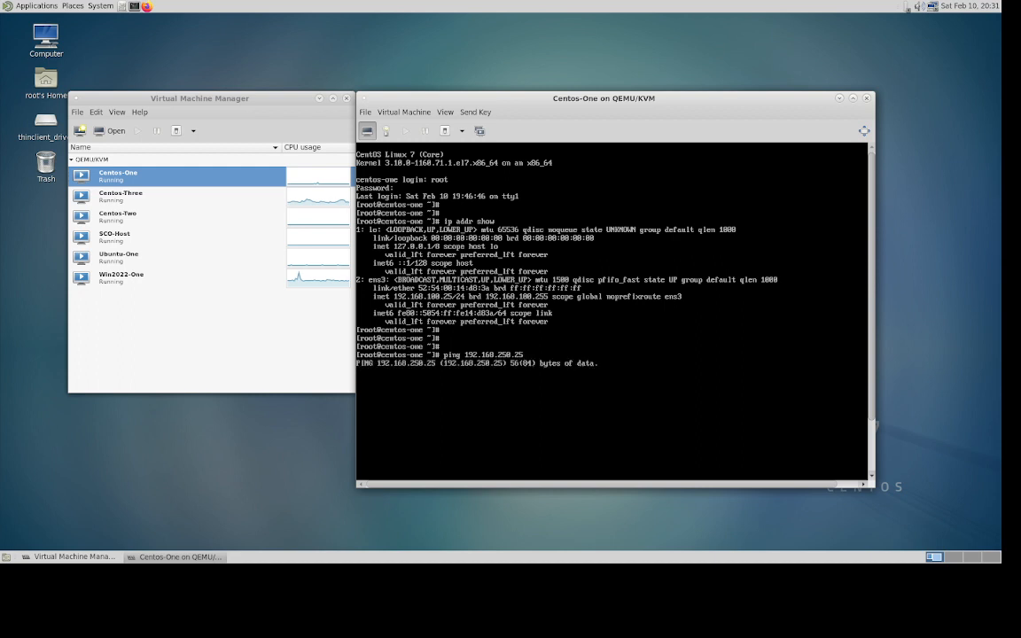
{"action": "key", "text": "ctrl+c"}
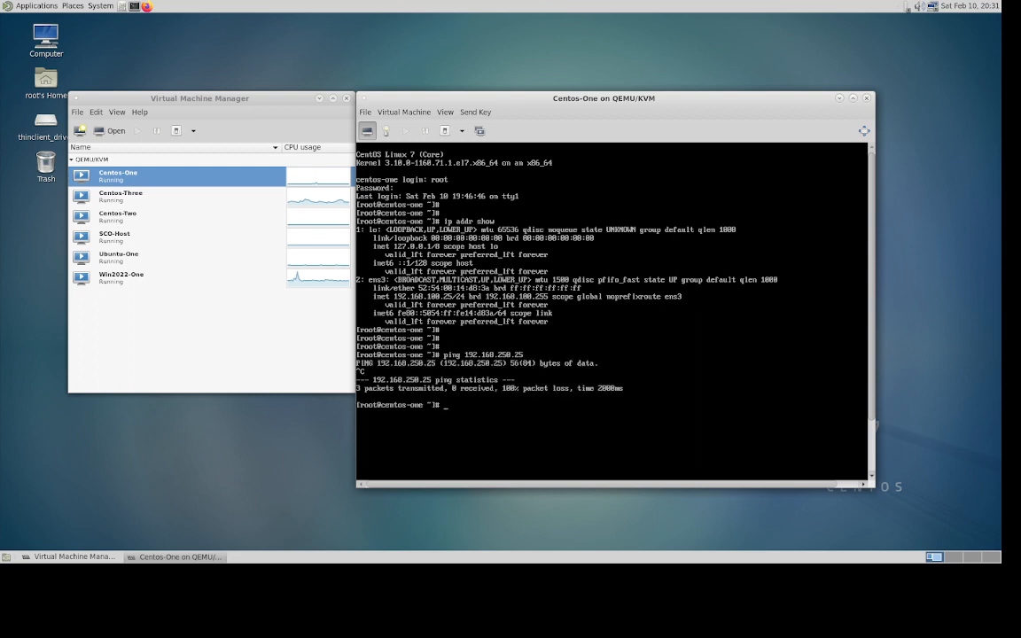
- Rerun the ping against 192.168.250.26, confirm loss-free replies, and close the console
{"action": "key", "text": "Up"}
{"action": "key", "text": "BackSpace"}
{"action": "type", "text": "68.250.26"}
{"action": "key", "text": "Return"}
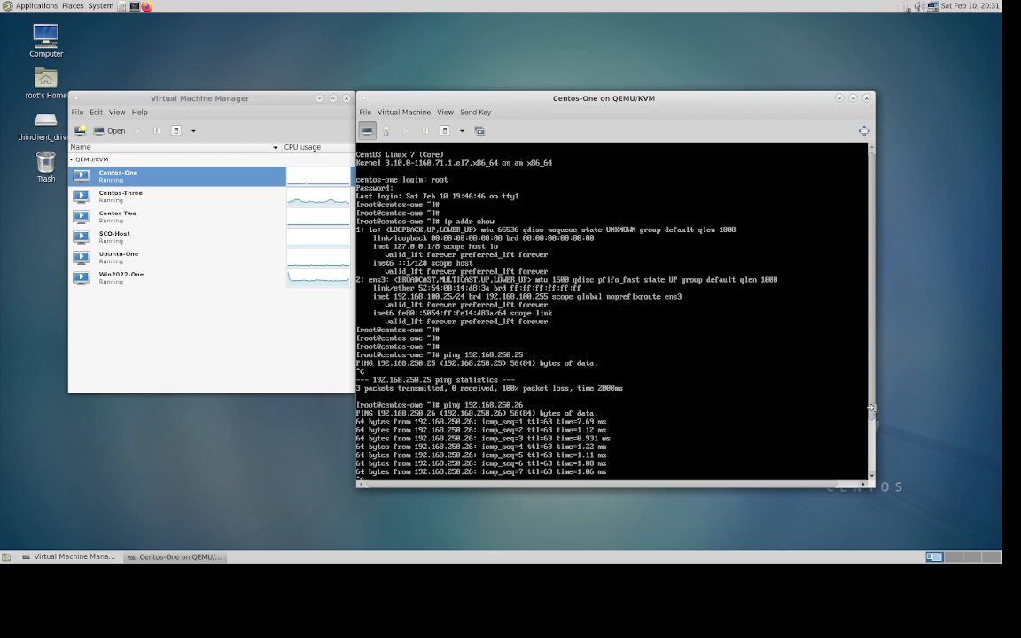
{"action": "left_click_drag", "start_coordinate": [873, 413], "coordinate": [872, 480]}
{"action": "left_click", "coordinate": [872, 478]}
{"action": "left_click", "coordinate": [872, 479]}
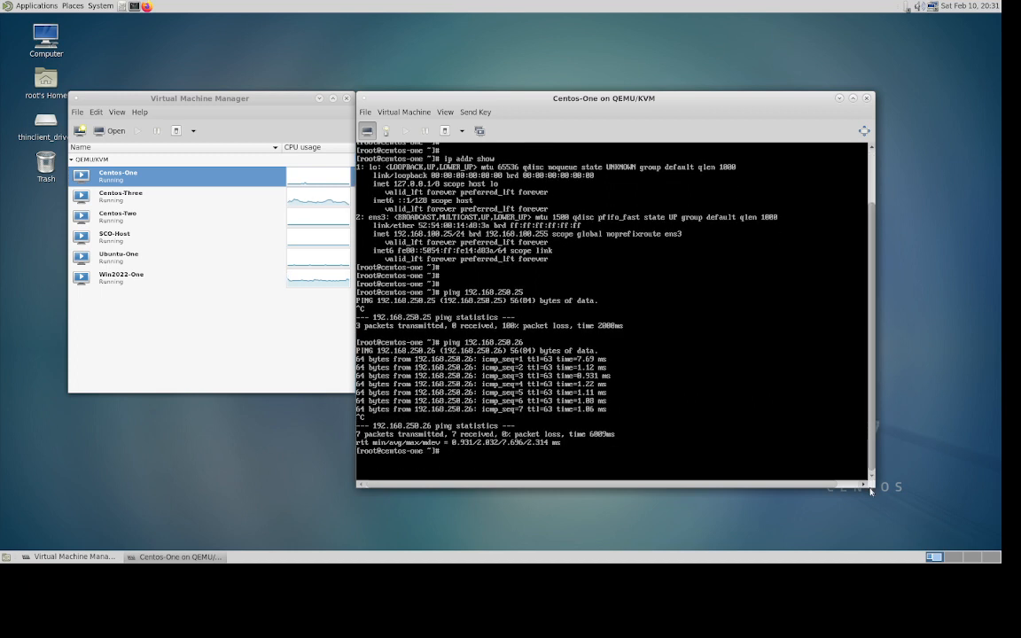
{"action": "left_click", "coordinate": [867, 99]}
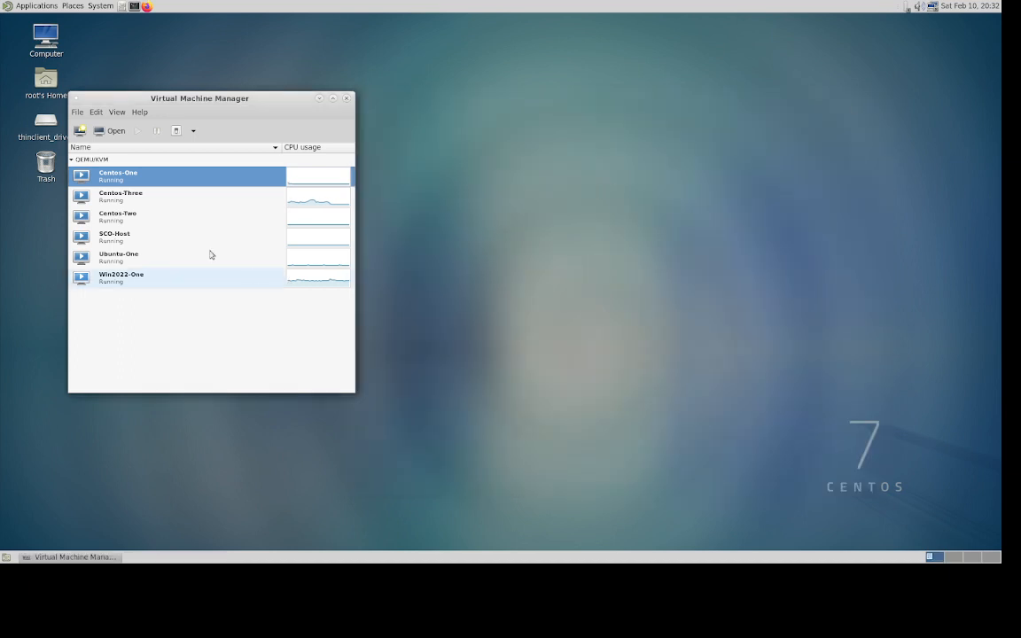
- Dismiss the New VM wizard, reopen Centos-One's console, run logout, and close the window
{"action": "left_click", "coordinate": [77, 131]}
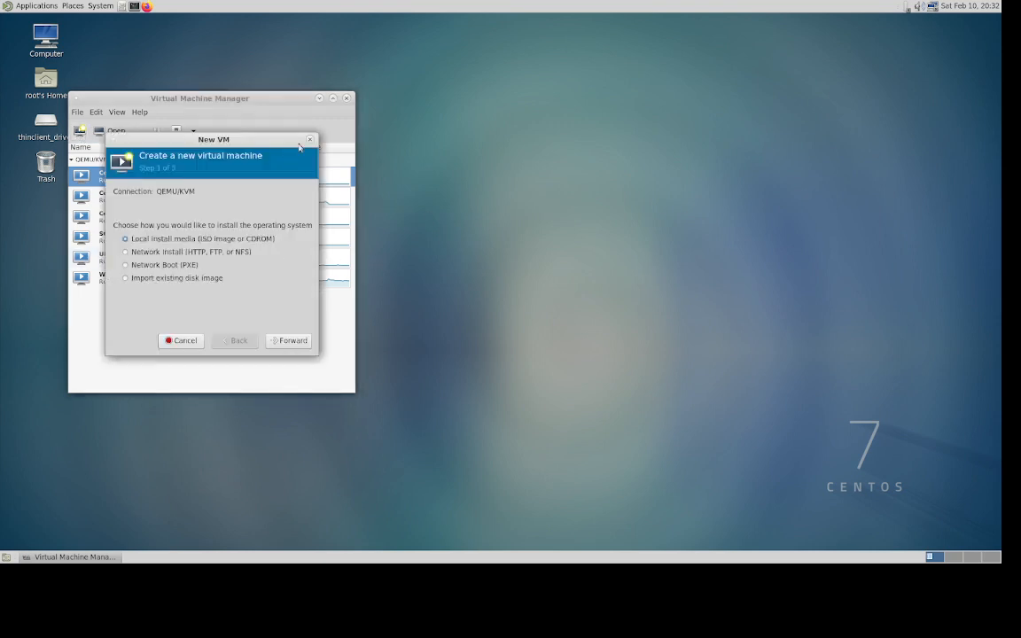
{"action": "key", "text": "Escape"}
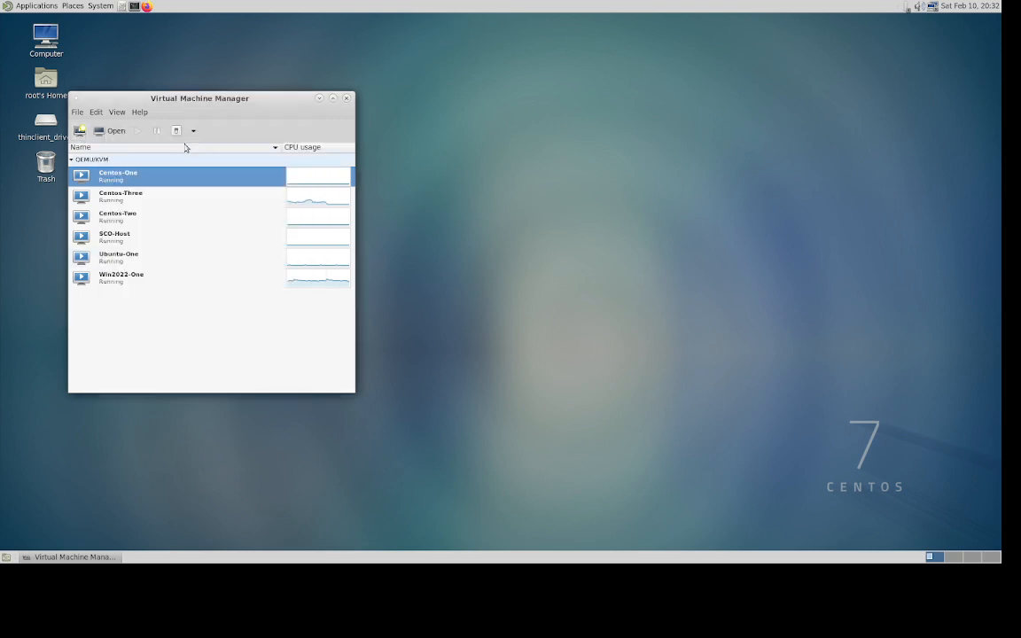
{"action": "left_click", "coordinate": [111, 130]}
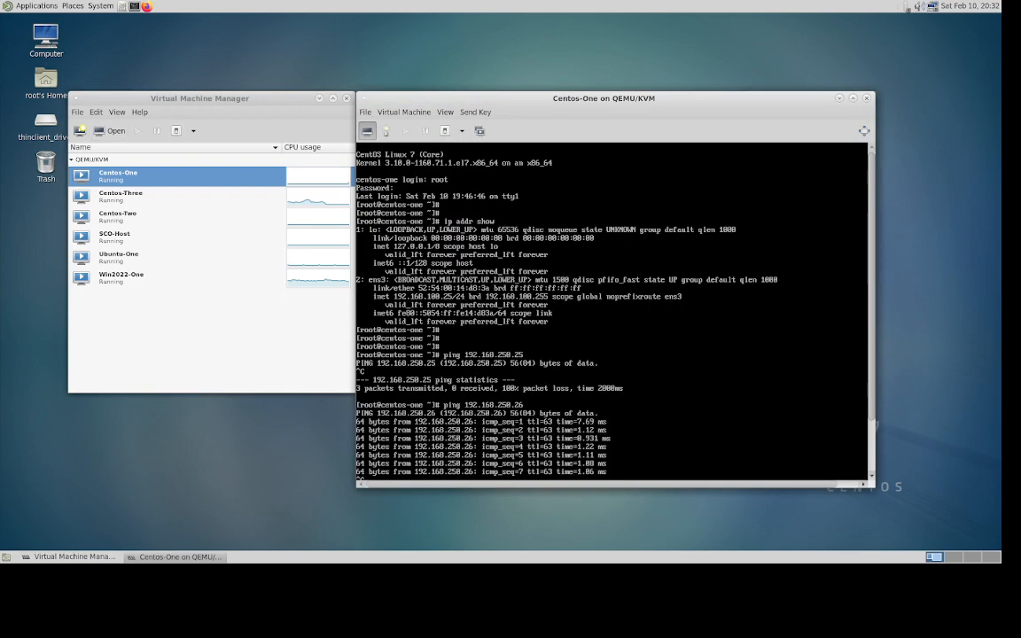
{"action": "left_click_drag", "start_coordinate": [873, 410], "coordinate": [872, 491]}
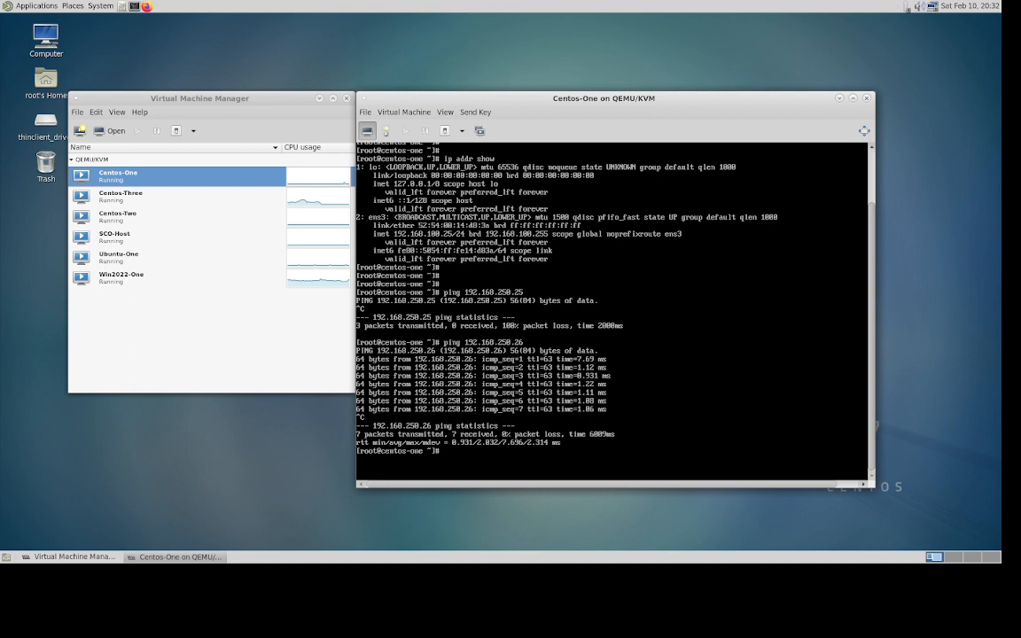
{"action": "type", "text": "logout"}
{"action": "key", "text": "Return"}
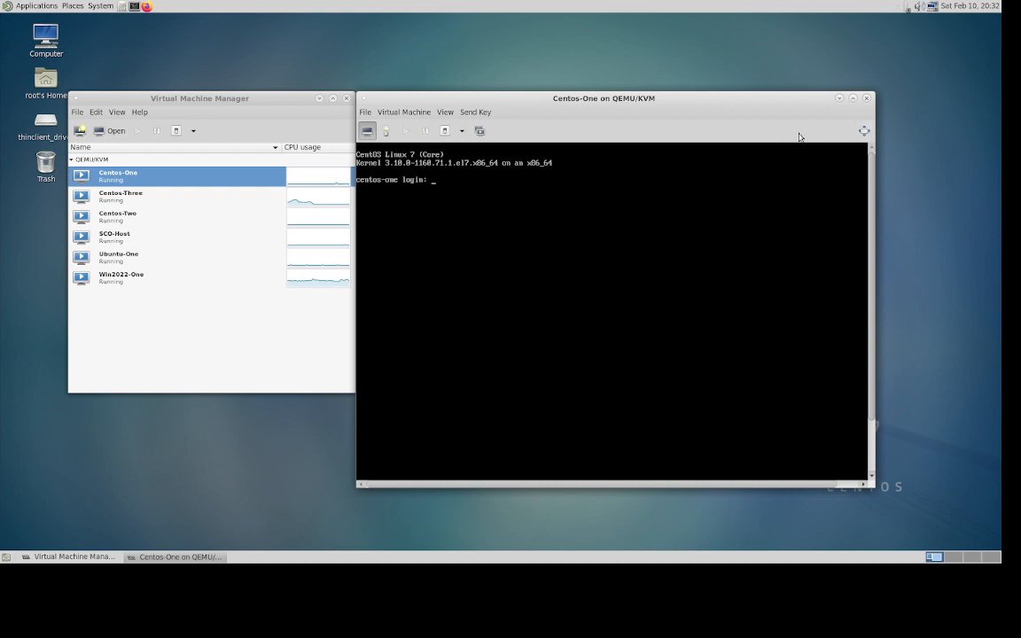
{"action": "left_click", "coordinate": [869, 101]}
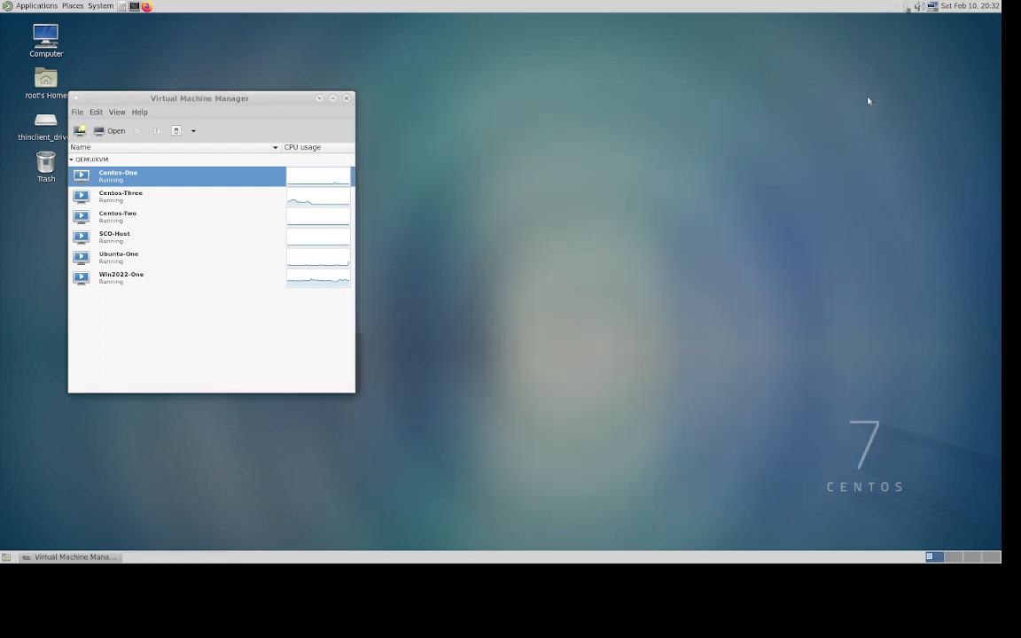
- Open Win2022-One's console, send Ctrl+Alt+Delete and sign in with the Administrator password
{"action": "left_click", "coordinate": [134, 281]}
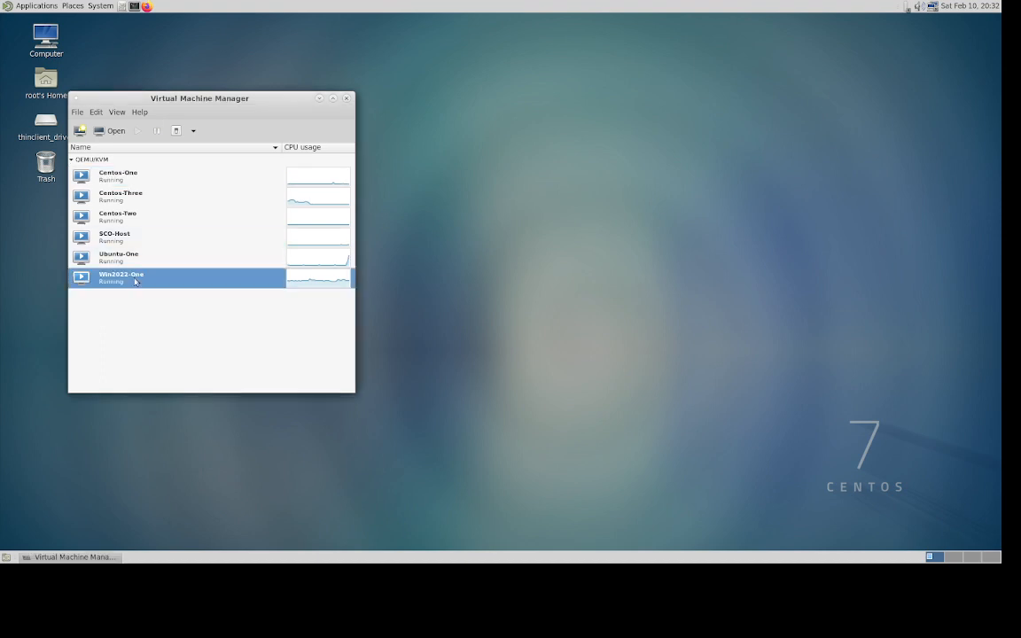
{"action": "left_click", "coordinate": [113, 131]}
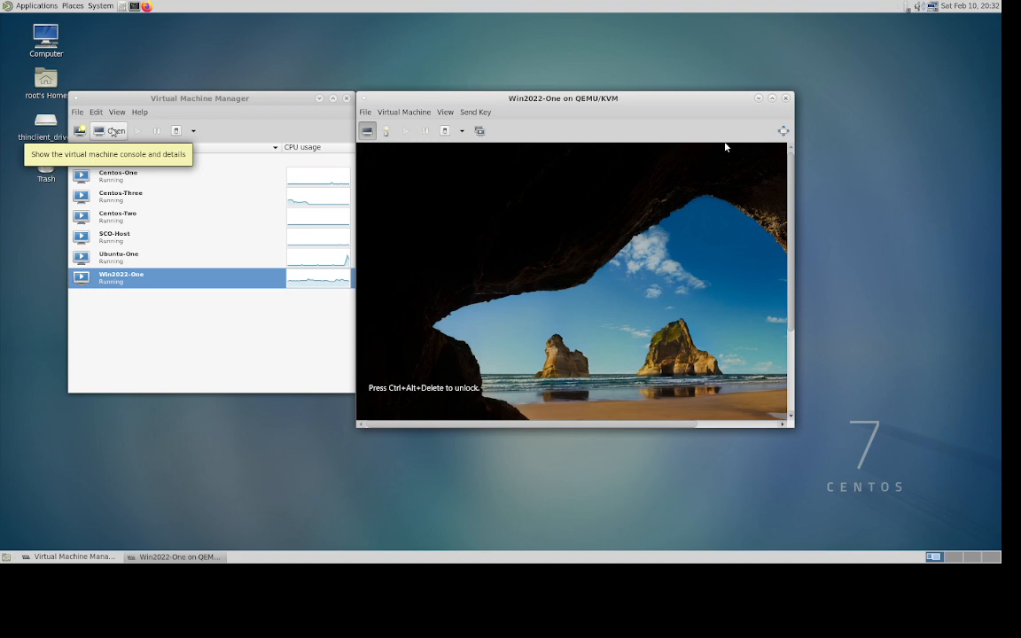
{"action": "left_click", "coordinate": [477, 113]}
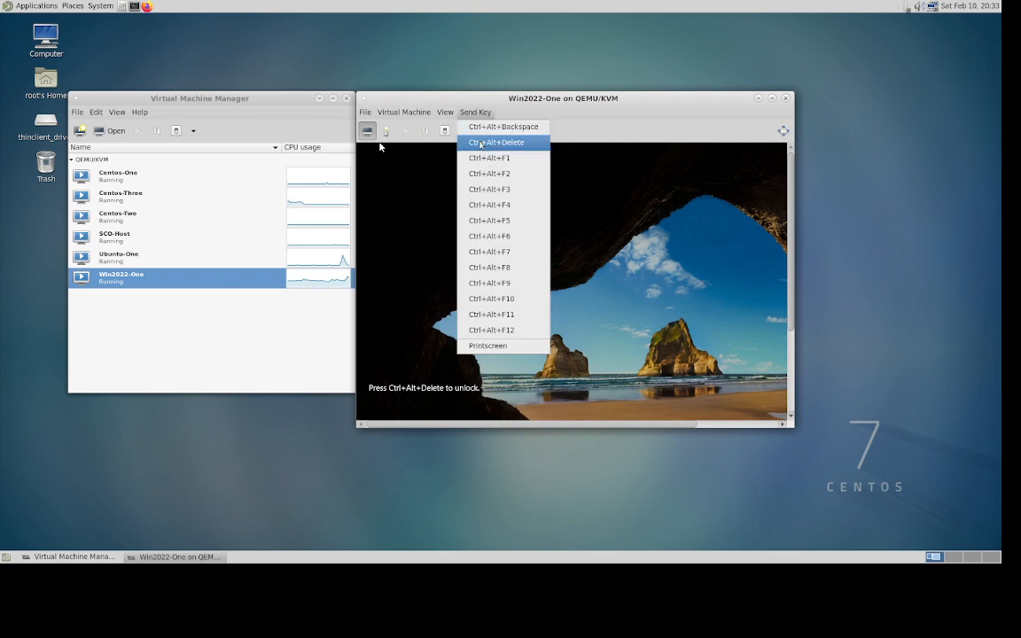
{"action": "left_click", "coordinate": [481, 143]}
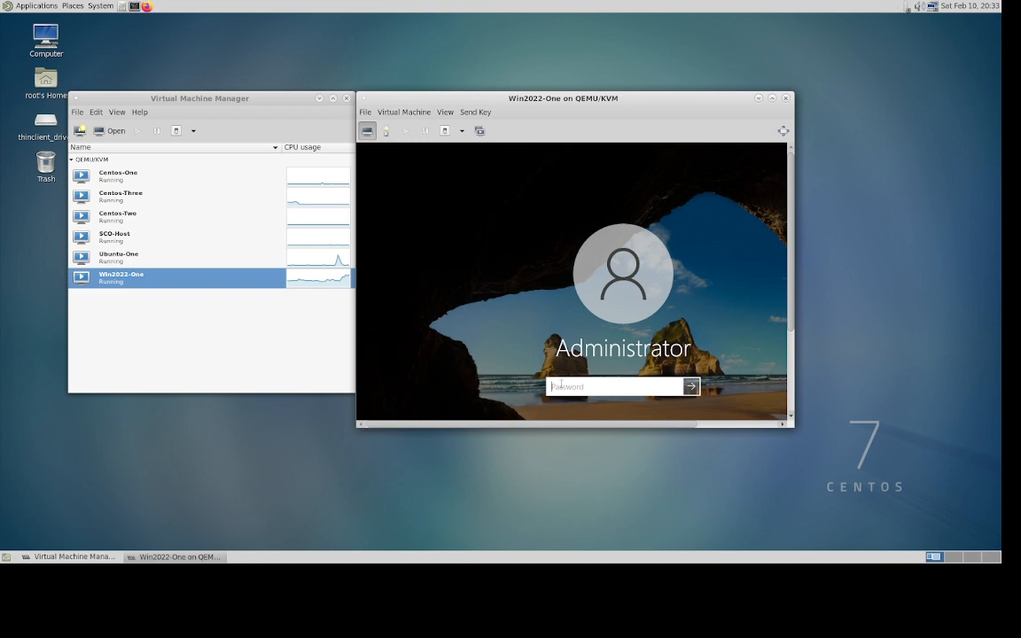
{"action": "type", "text": "••••••••••••"}
{"action": "key", "text": "Return"}
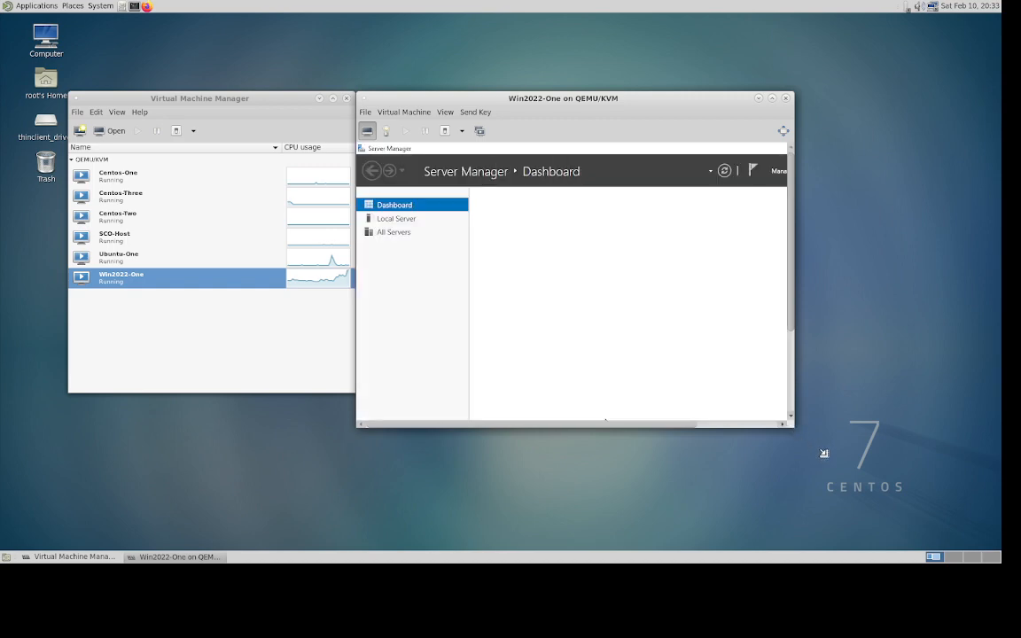
- Enlarge the Win2022-One viewer and launch Command Prompt by searching 'cmd' in the guest
{"action": "left_click_drag", "start_coordinate": [793, 424], "coordinate": [849, 470]}
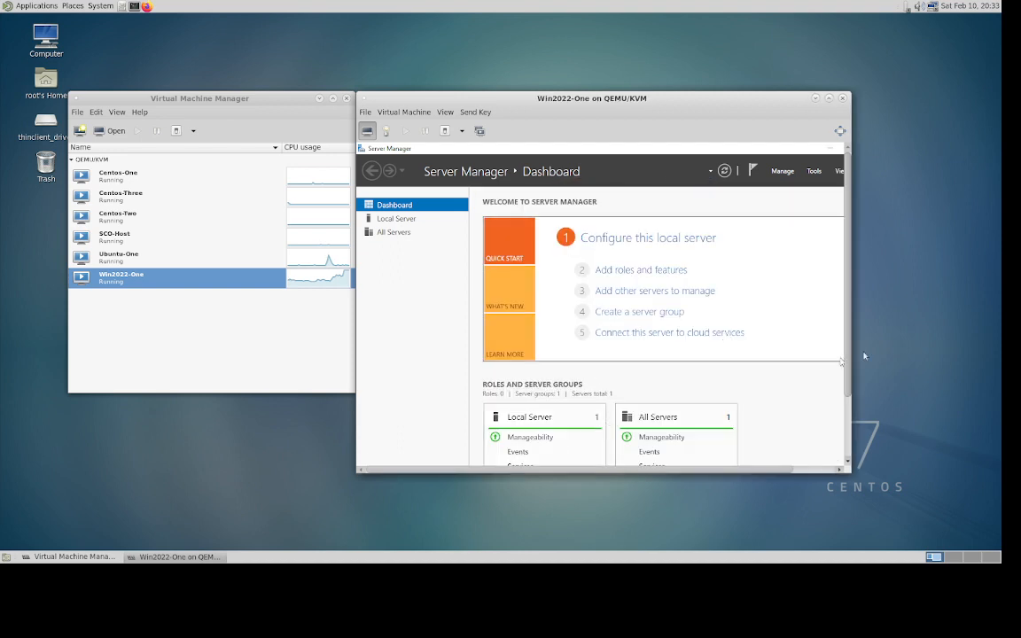
{"action": "left_click", "coordinate": [849, 462]}
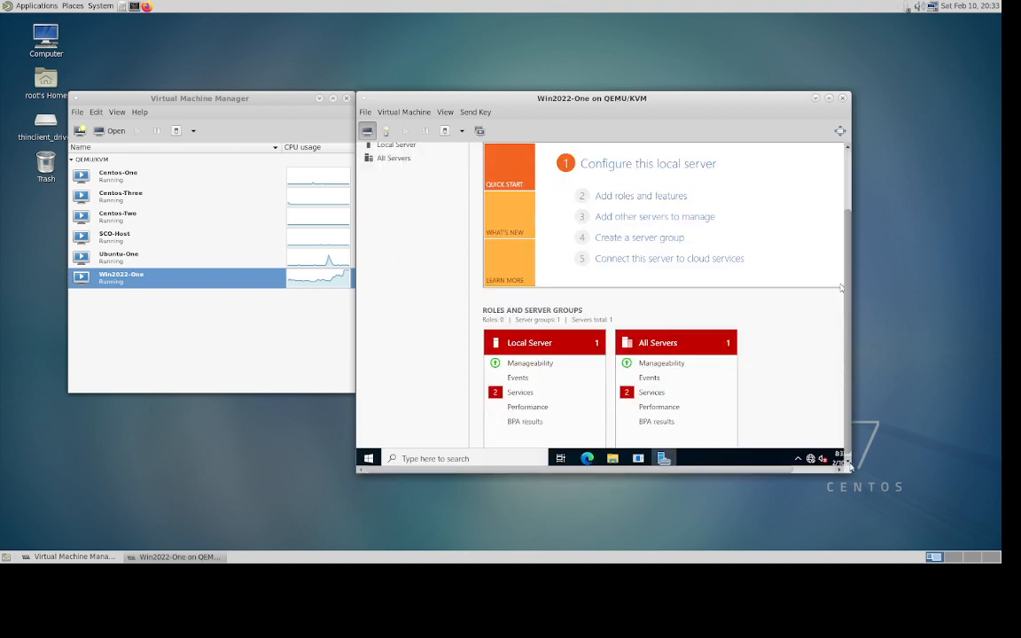
{"action": "left_click", "coordinate": [424, 457]}
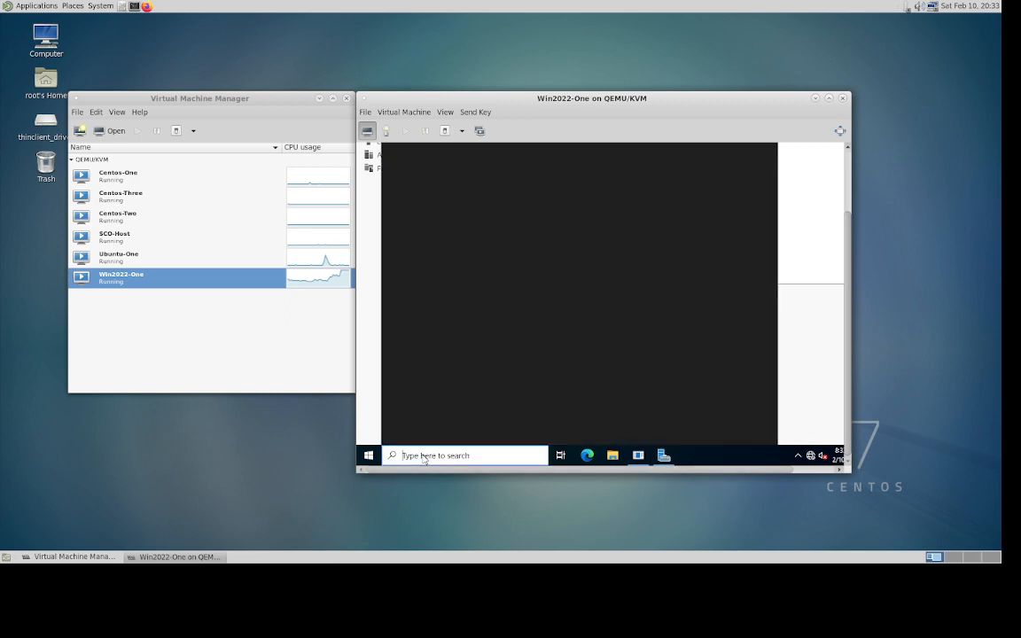
{"action": "type", "text": "cmd"}
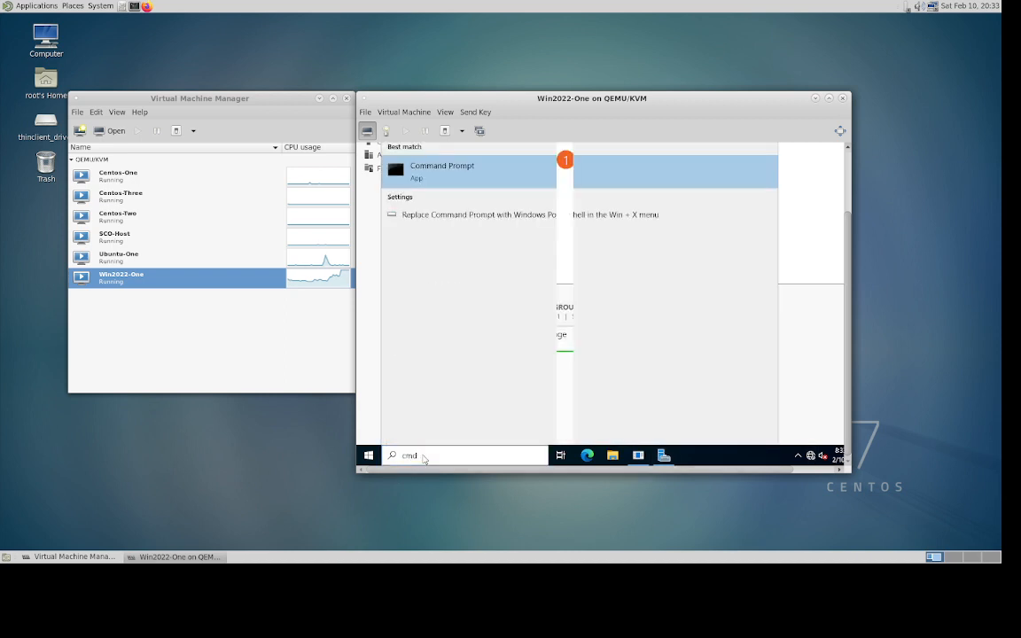
{"action": "key", "text": "Return"}
- Run ipconfig /all to display the full IP configuration
{"action": "type", "text": "ip"}
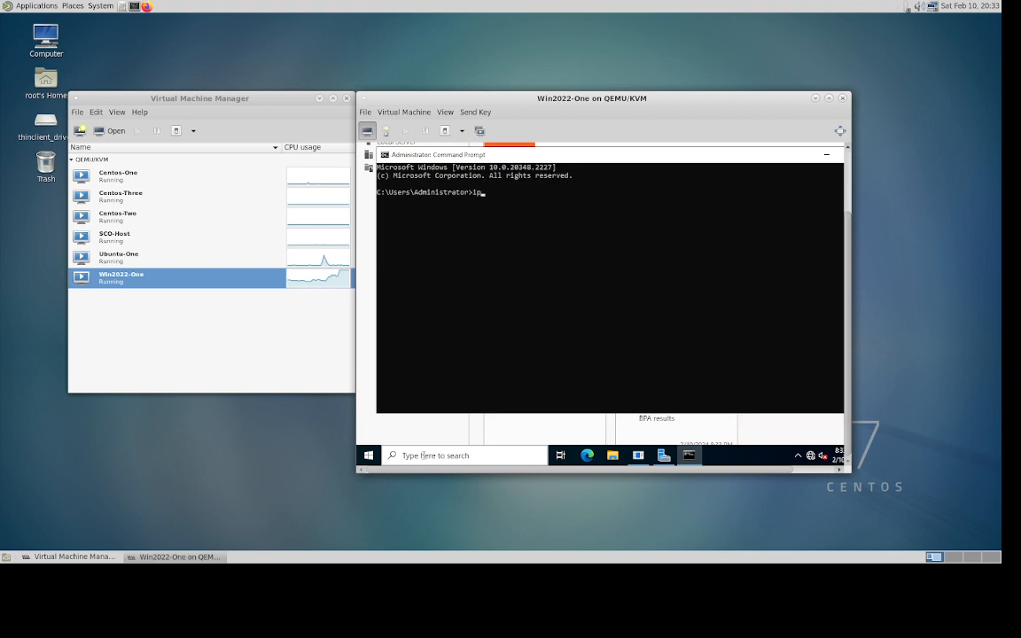
{"action": "type", "text": "config /all"}
{"action": "key", "text": "BackSpace"}
{"action": "key", "text": "BackSpace"}
{"action": "key", "text": "BackSpace"}
{"action": "key", "text": "BackSpace"}
{"action": "type", "text": "/all"}
{"action": "key", "text": "Return"}
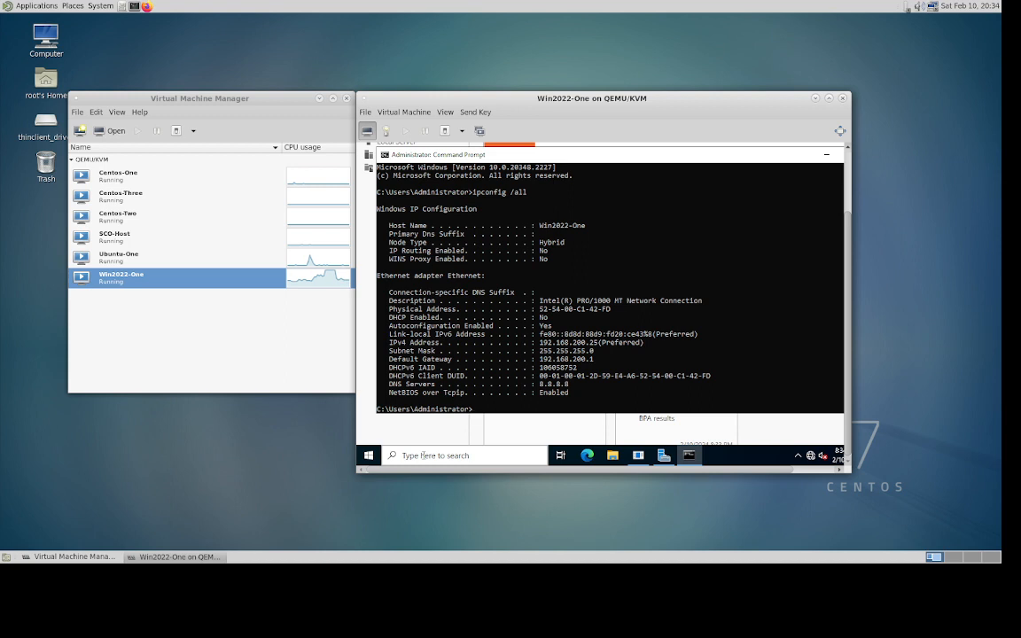
- Ping 172.24.199.6 with 0% loss, then exit Command Prompt
{"action": "type", "text": "ping 172.24.199.6"}
{"action": "key", "text": "Return"}
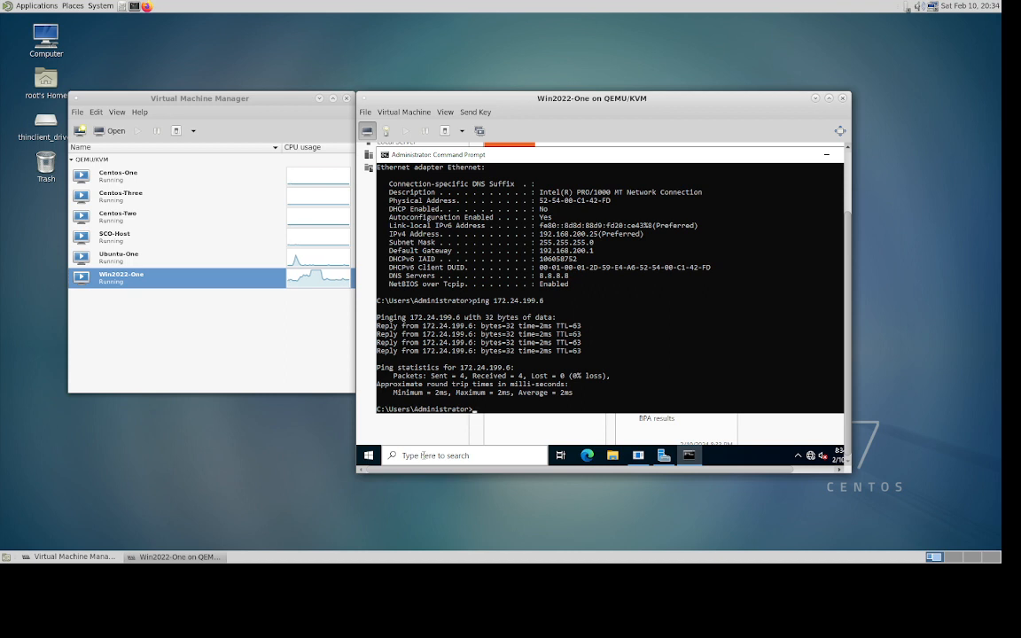
{"action": "type", "text": "exit"}
{"action": "key", "text": "Return"}
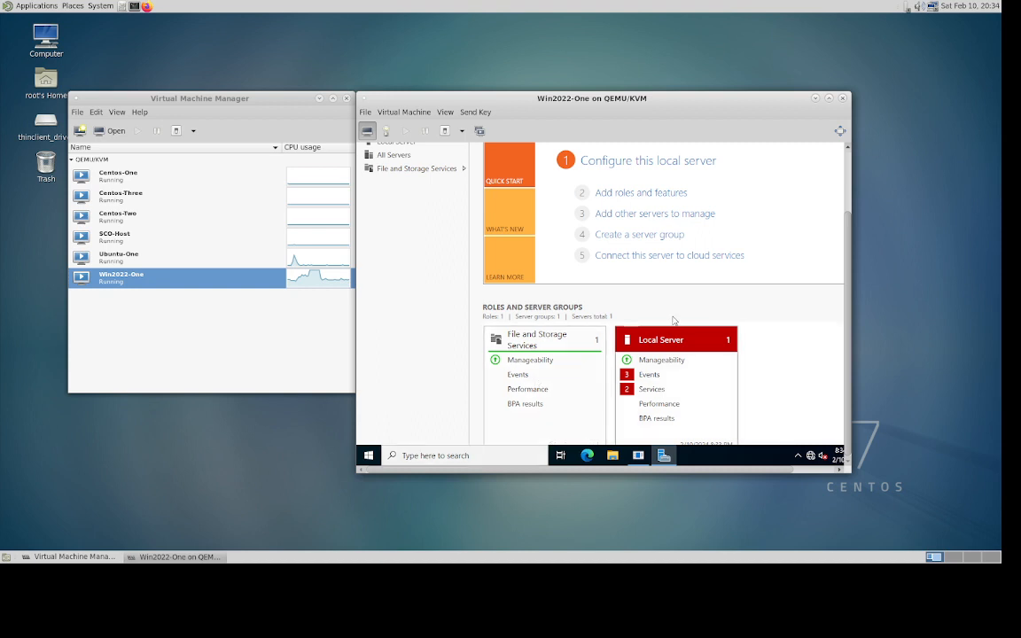
- Close the Win2022-One viewer and open Ubuntu-One's console
{"action": "left_click", "coordinate": [844, 100]}
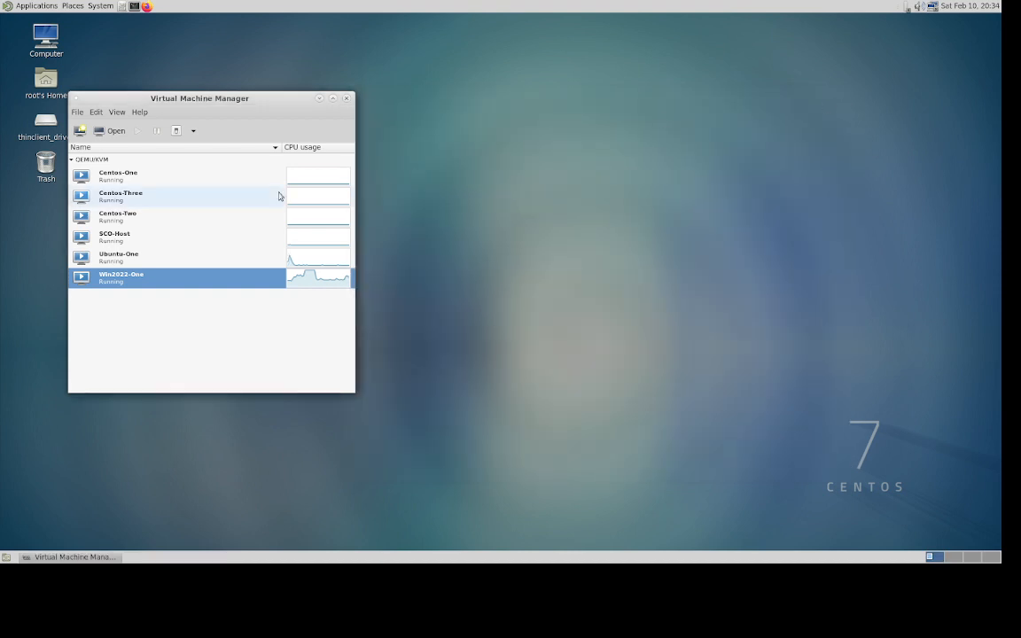
{"action": "left_click", "coordinate": [132, 257]}
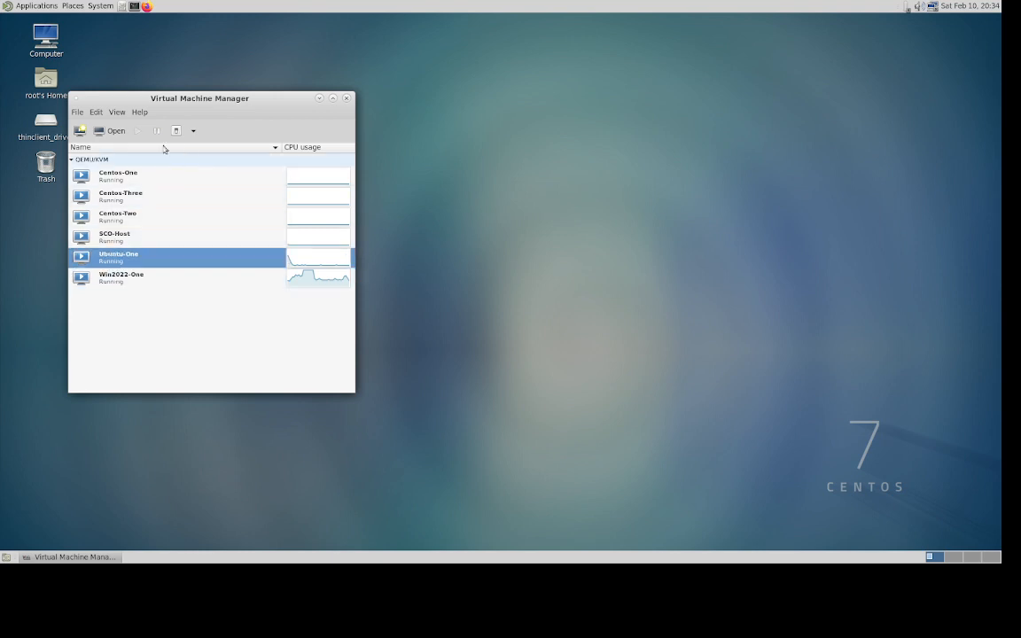
{"action": "left_click", "coordinate": [109, 133]}
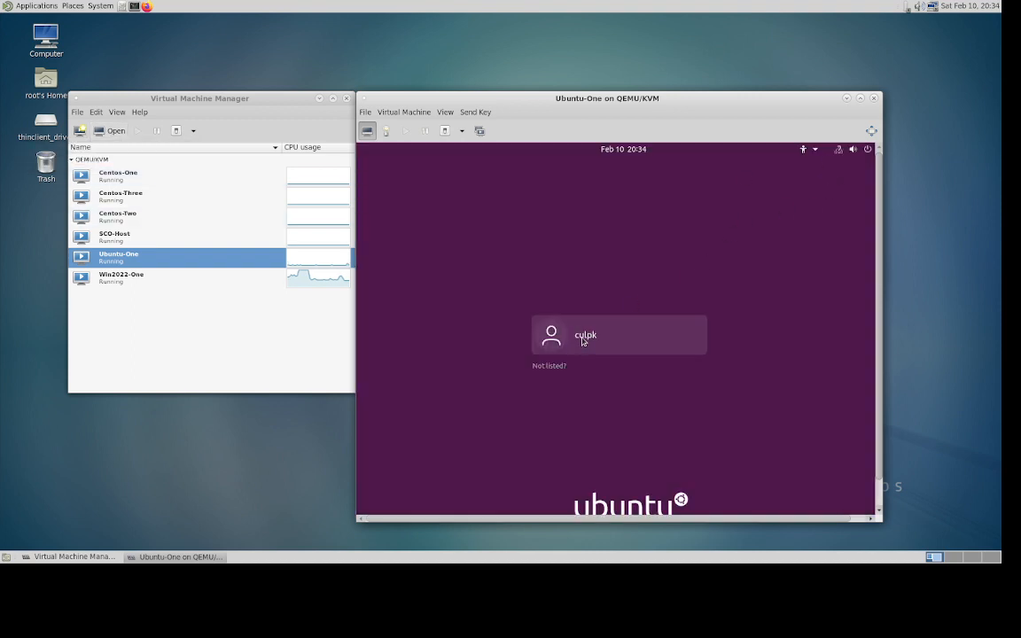
- Sign in to the Ubuntu-One desktop with the user account's password
{"action": "left_click", "coordinate": [587, 336]}
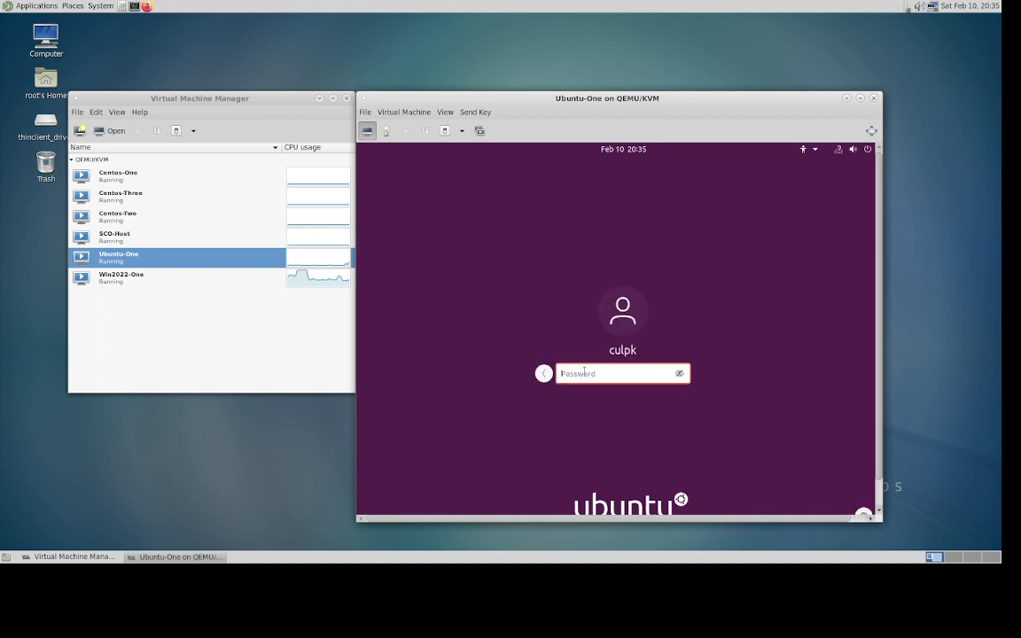
{"action": "type", "text": "••"}
{"action": "key", "text": "BackSpace"}
{"action": "key", "text": "BackSpace"}
{"action": "type", "text": "••••••••••••"}
{"action": "key", "text": "Return"}
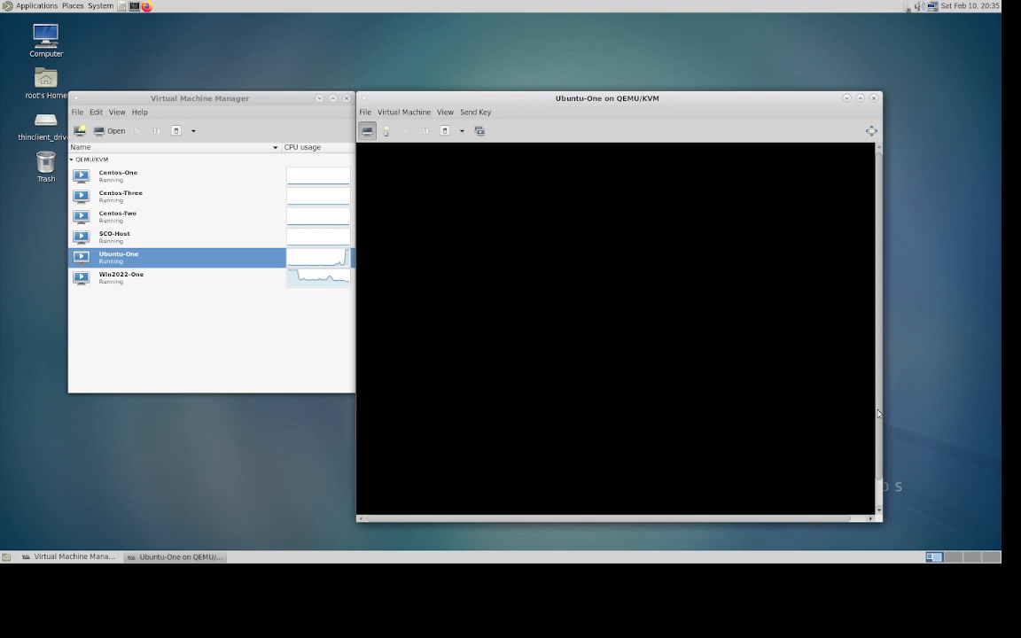
{"action": "left_click_drag", "start_coordinate": [880, 413], "coordinate": [881, 464]}
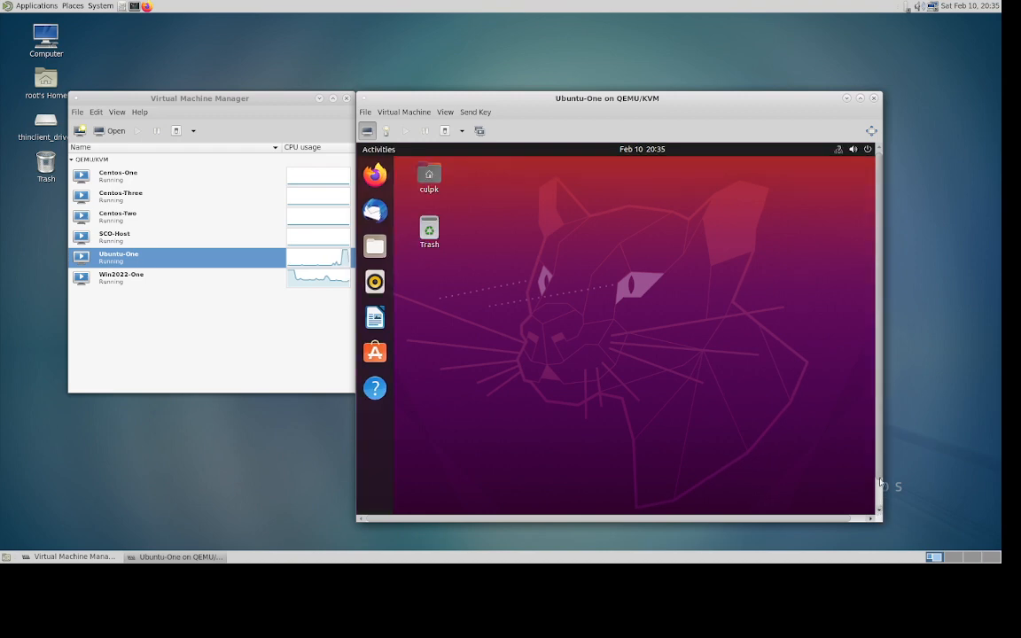
- Close the Ubuntu-One app grid and search applications for 'ter' so Terminal is the top result
{"action": "scroll", "coordinate": [880, 482], "scroll_direction": "down", "scroll_amount": 2}
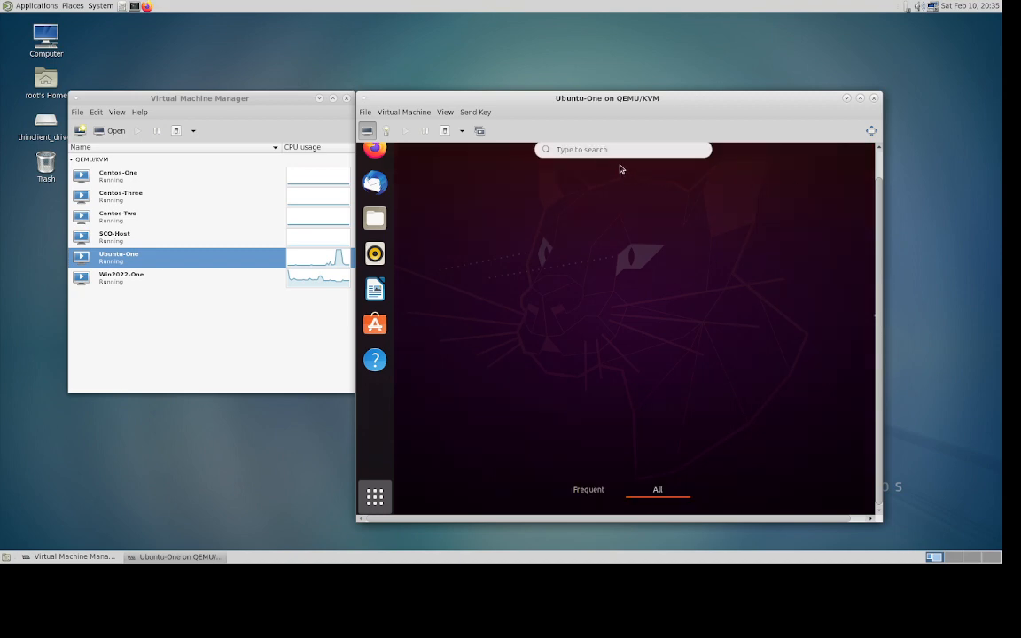
{"action": "left_click", "coordinate": [569, 151]}
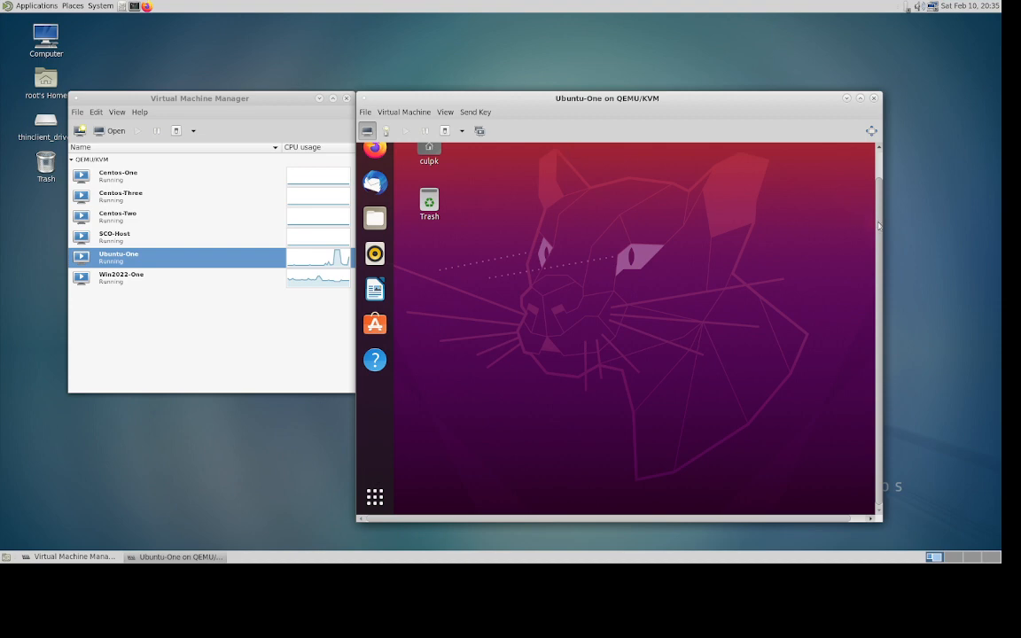
{"action": "left_click", "coordinate": [878, 151]}
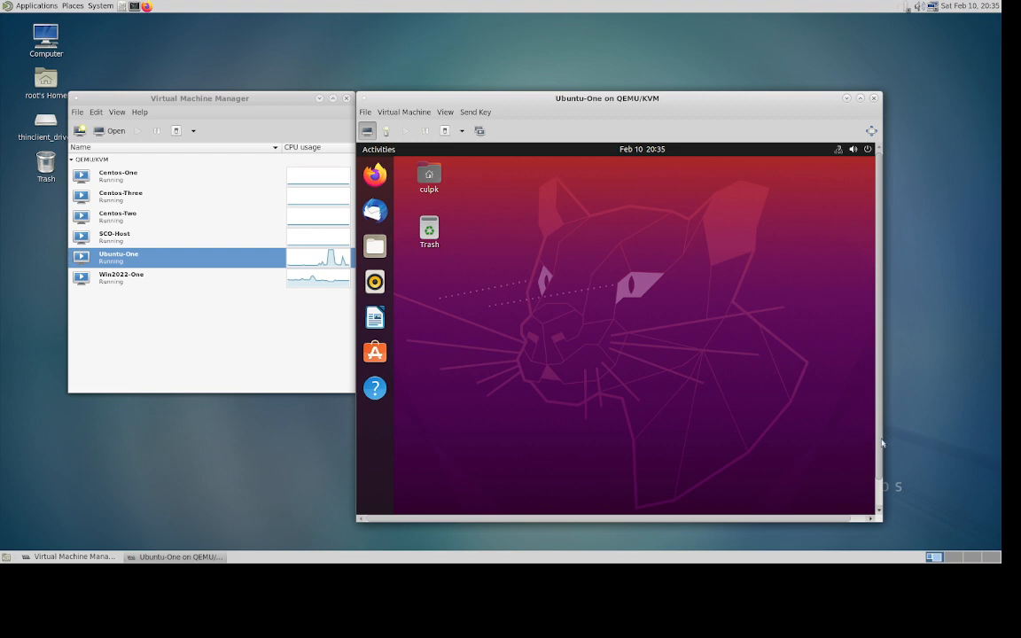
{"action": "left_click", "coordinate": [880, 509]}
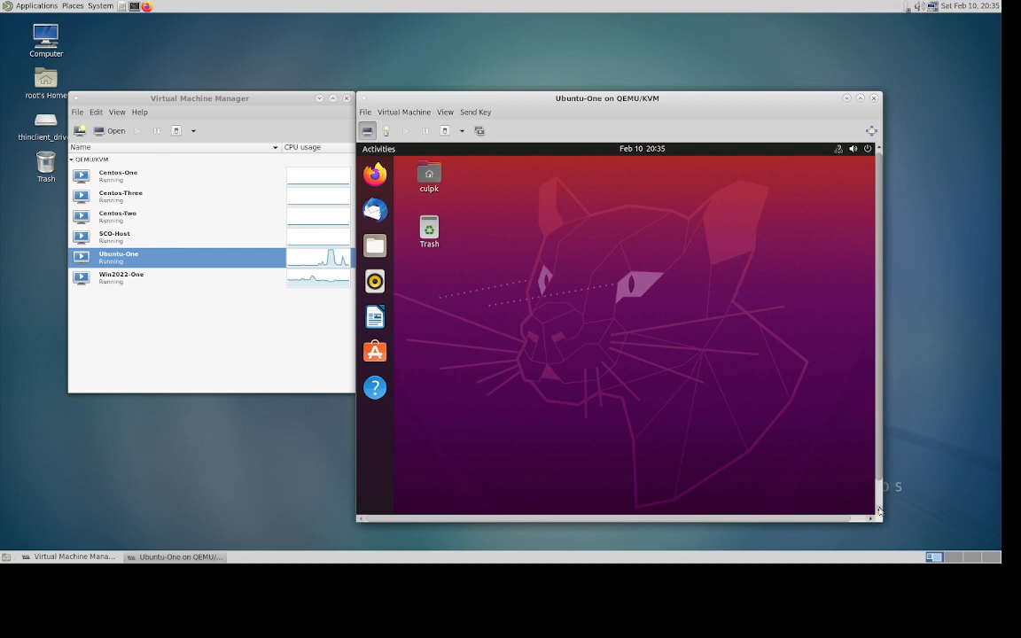
{"action": "left_click", "coordinate": [879, 509]}
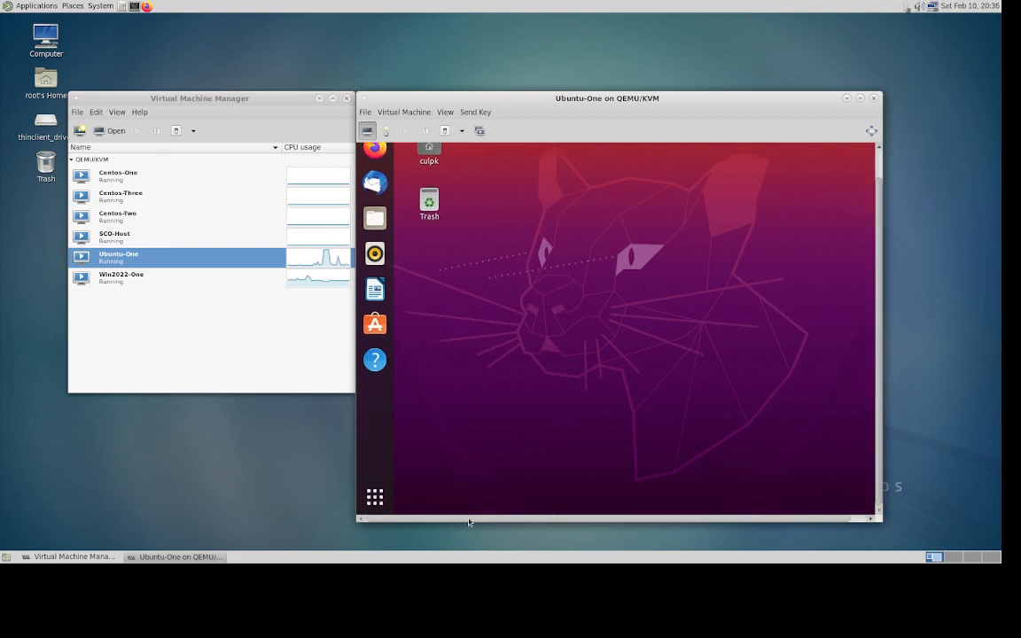
{"action": "left_click", "coordinate": [372, 499]}
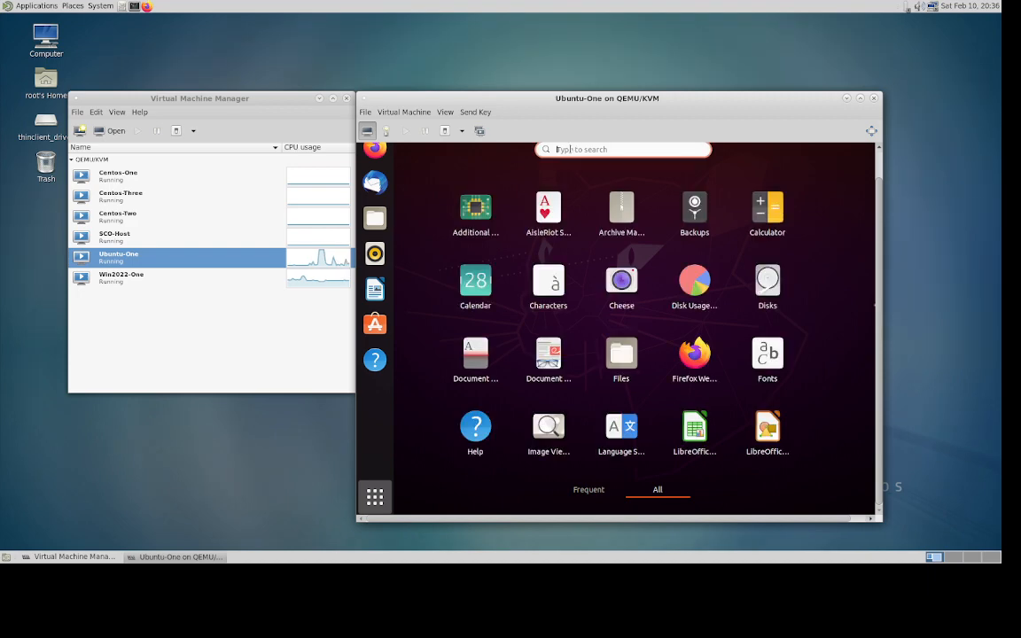
{"action": "type", "text": "d"}
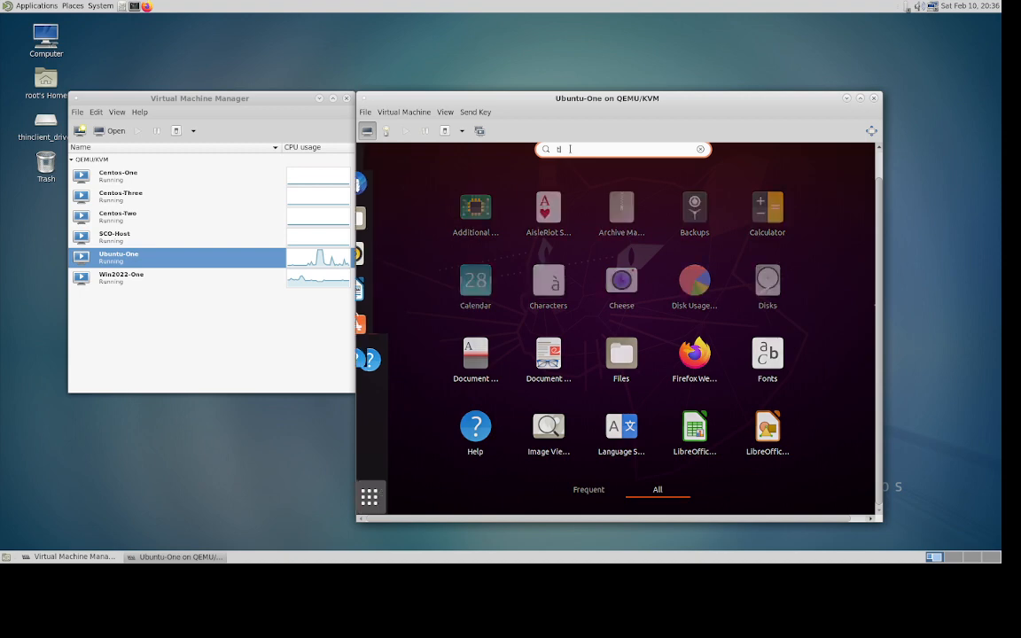
{"action": "type", "text": "er"}
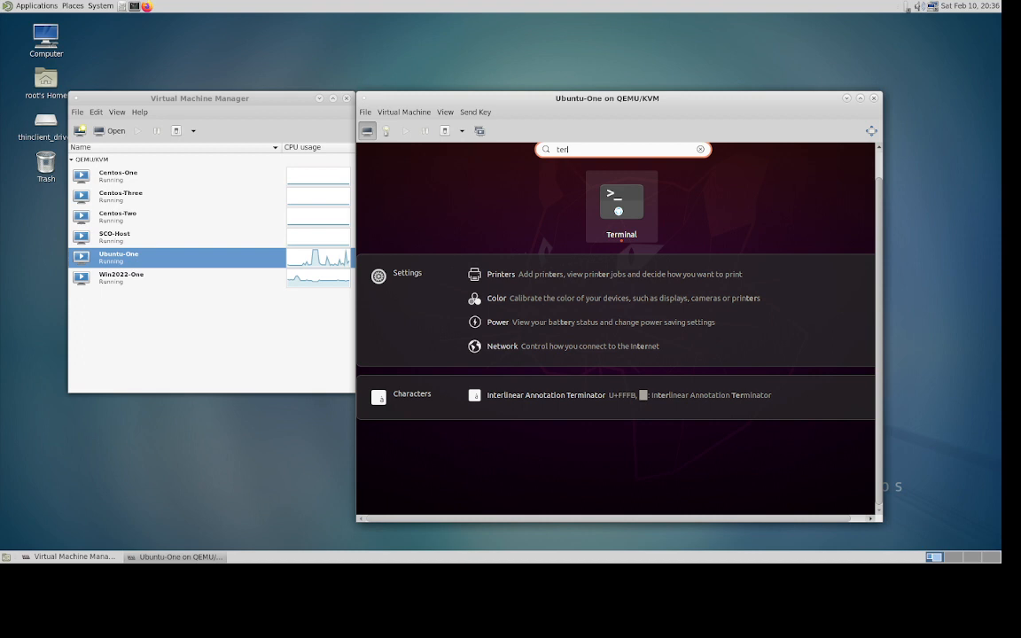
- Launch Terminal and run 'sudo ip addr show' to check Ubuntu-One's IP address
{"action": "left_click", "coordinate": [618, 211]}
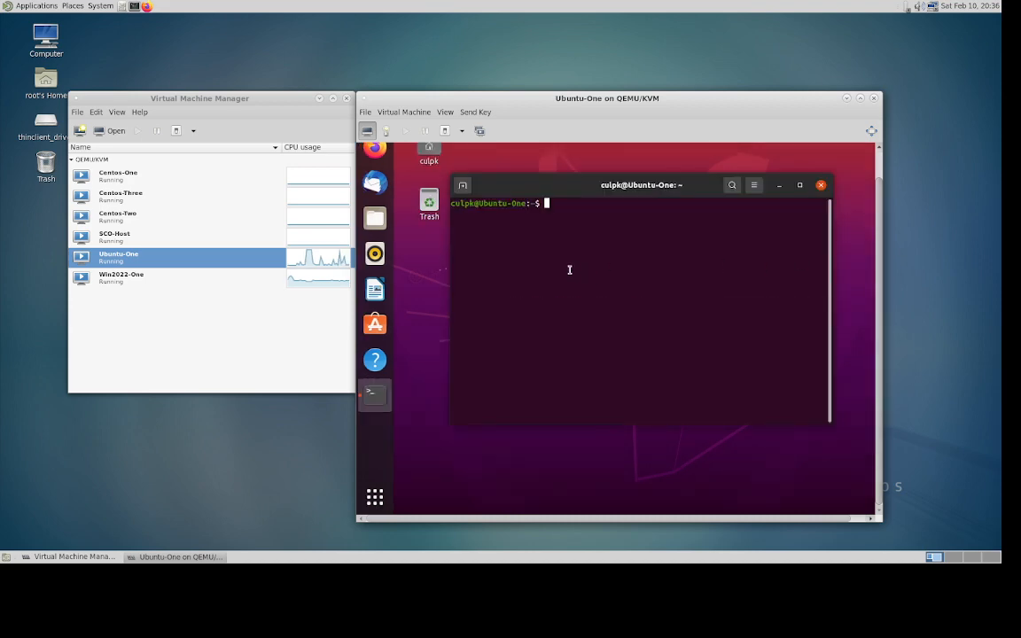
{"action": "type", "text": "ip"}
{"action": "key", "text": "BackSpace"}
{"action": "type", "text": "fcon"}
{"action": "key", "text": "BackSpace"}
{"action": "key", "text": "BackSpace"}
{"action": "key", "text": "BackSpace"}
{"action": "key", "text": "BackSpace"}
{"action": "key", "text": "BackSpace"}
{"action": "type", "text": "s"}
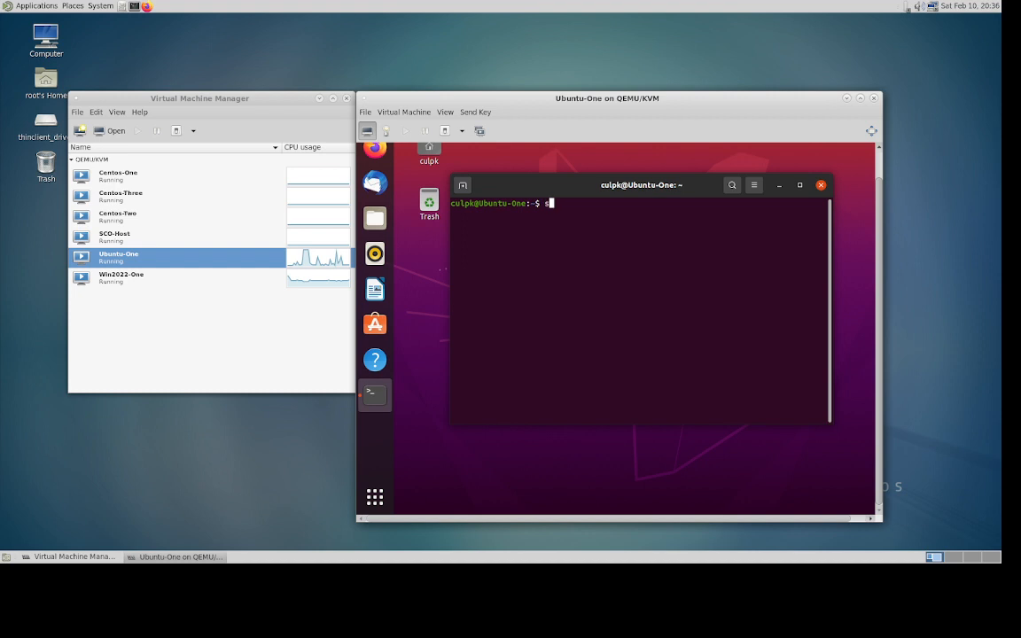
{"action": "type", "text": "d"}
{"action": "key", "text": "BackSpace"}
{"action": "type", "text": "udo ip "}
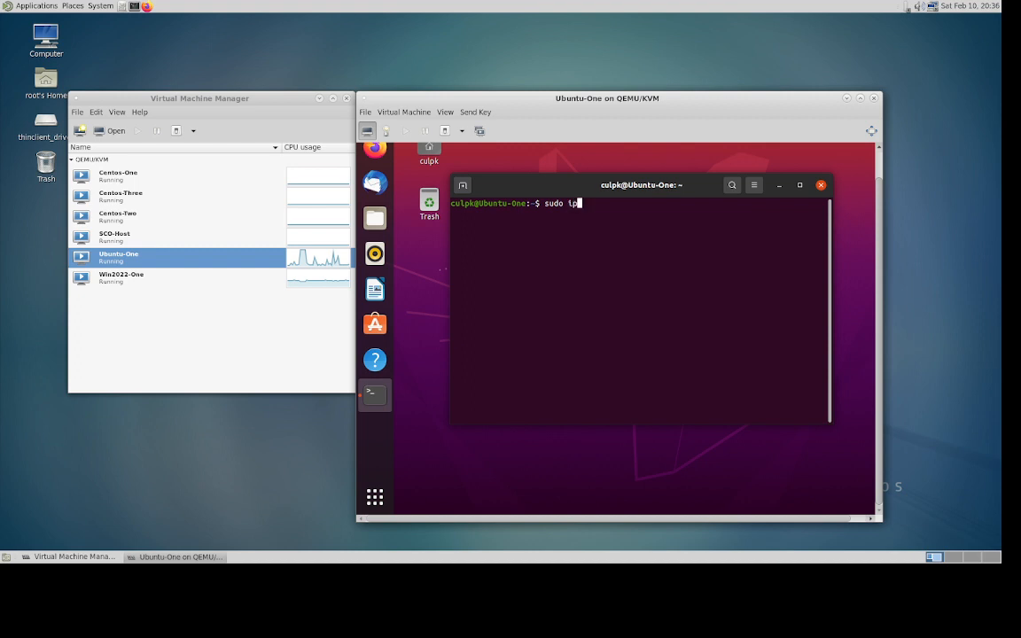
{"action": "type", "text": "addr show"}
{"action": "key", "text": "Return"}
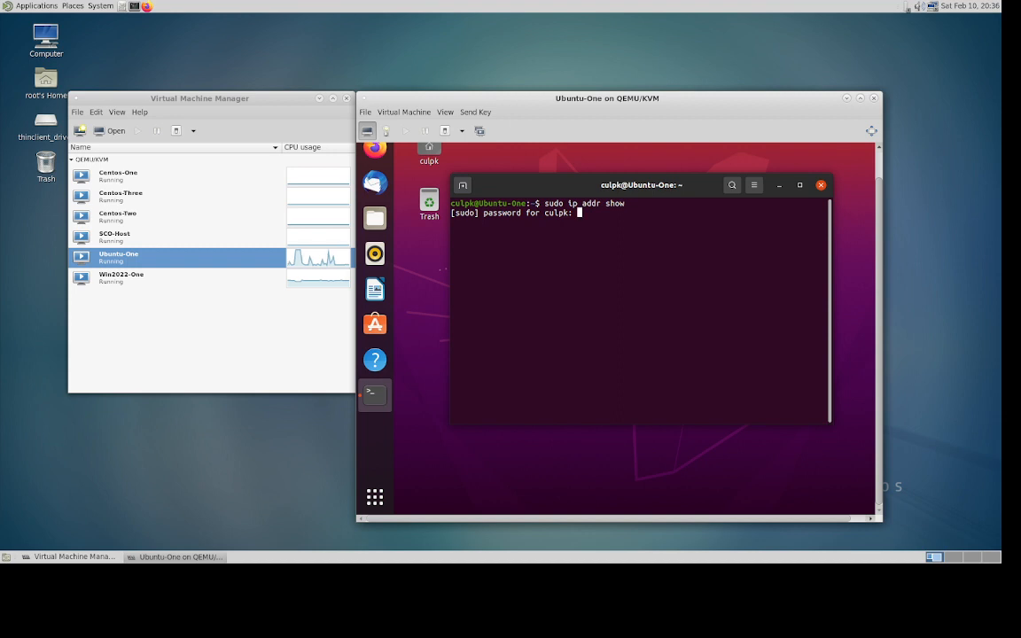
{"action": "key", "text": "Return"}
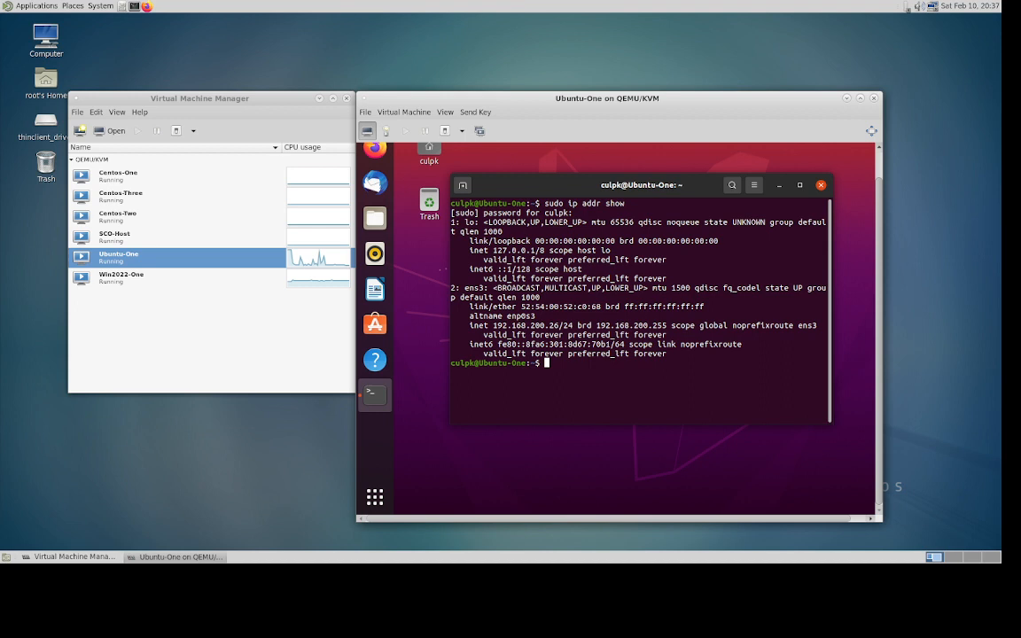
- Ping 192.168.250.26 until it shows 0% loss, then stop it and close the terminal
{"action": "type", "text": "ping 192"}
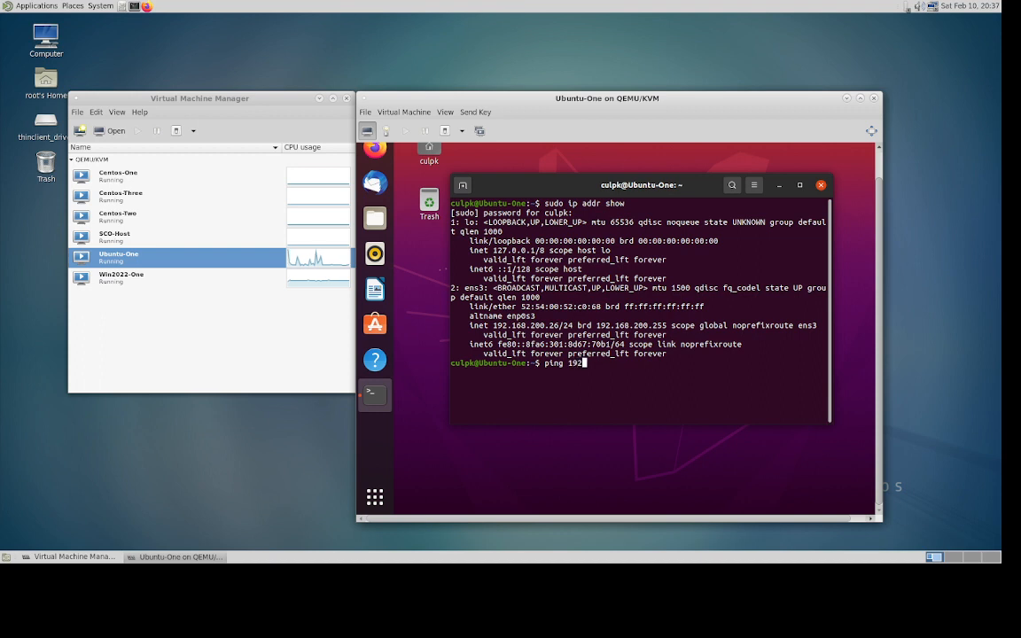
{"action": "type", "text": ".168.250."}
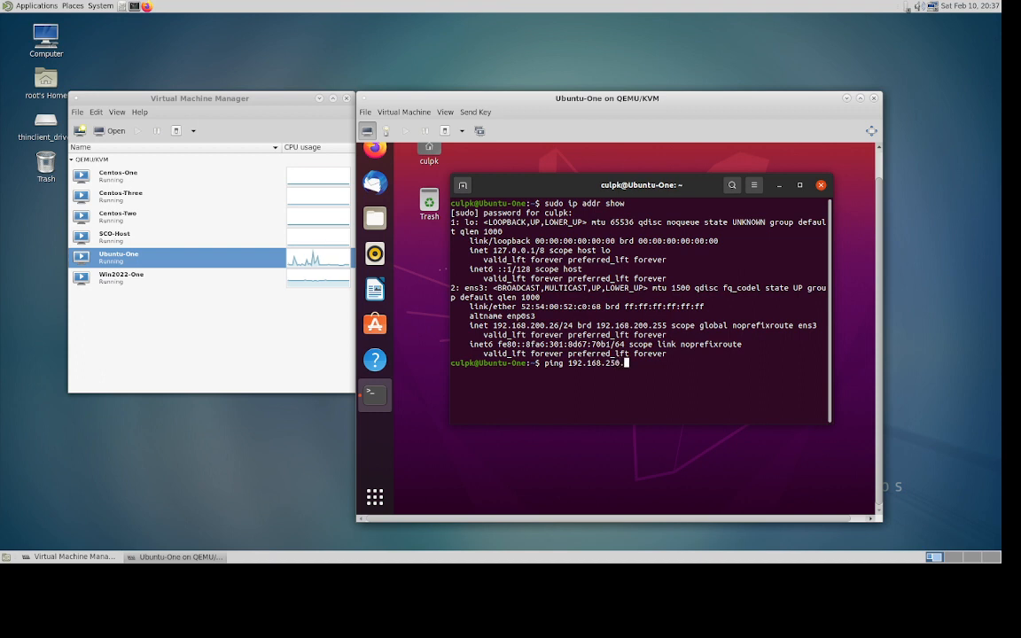
{"action": "type", "text": "26"}
{"action": "key", "text": "Return"}
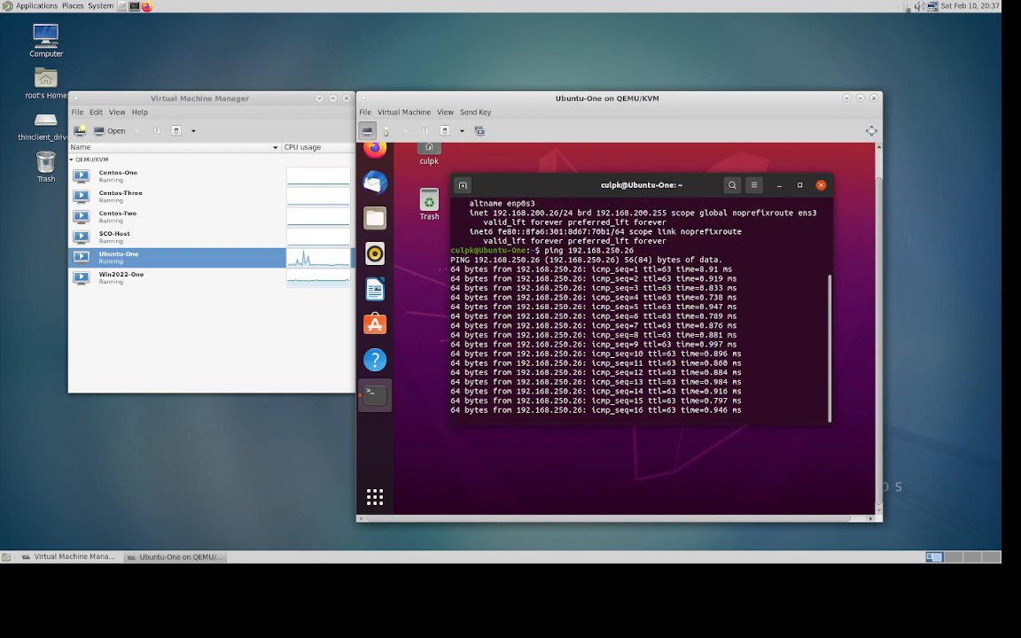
{"action": "key", "text": "ctrl+c"}
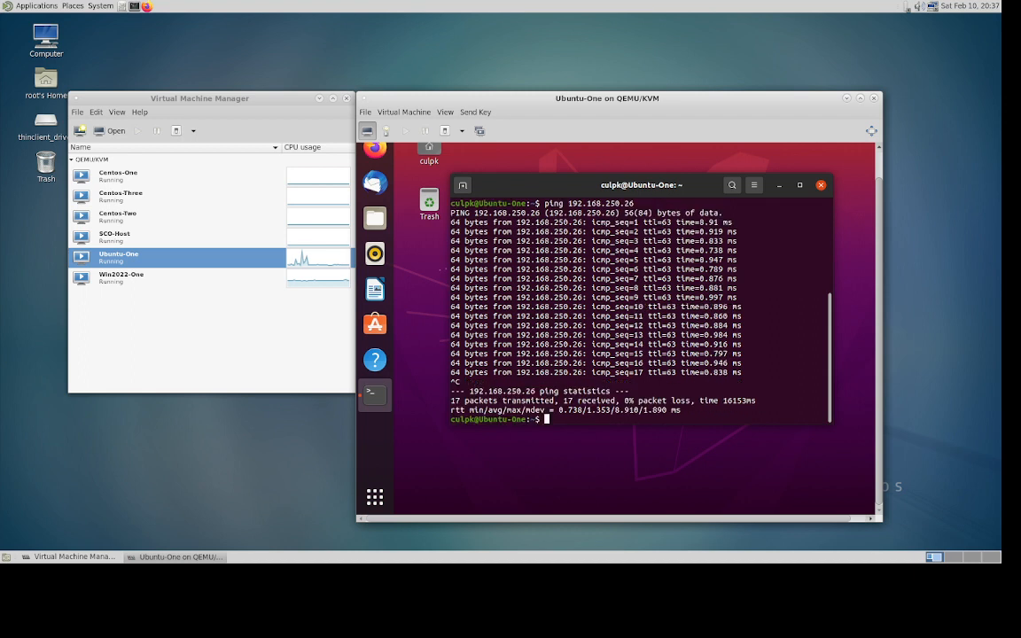
{"action": "left_click", "coordinate": [817, 189]}
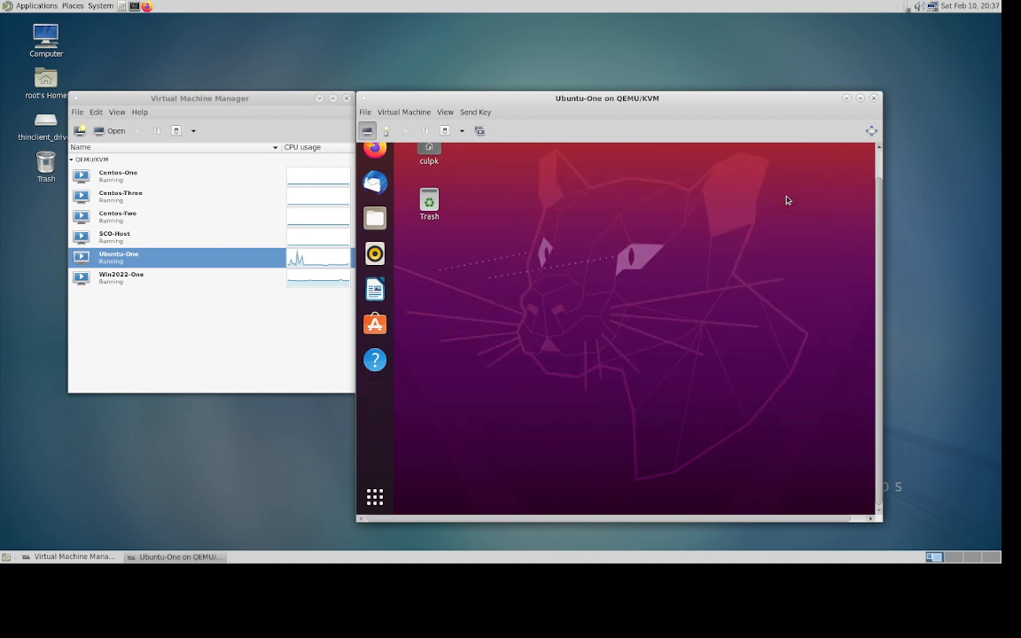
- Close the Ubuntu-One console and open the Centos-Three console
{"action": "left_click", "coordinate": [874, 98]}
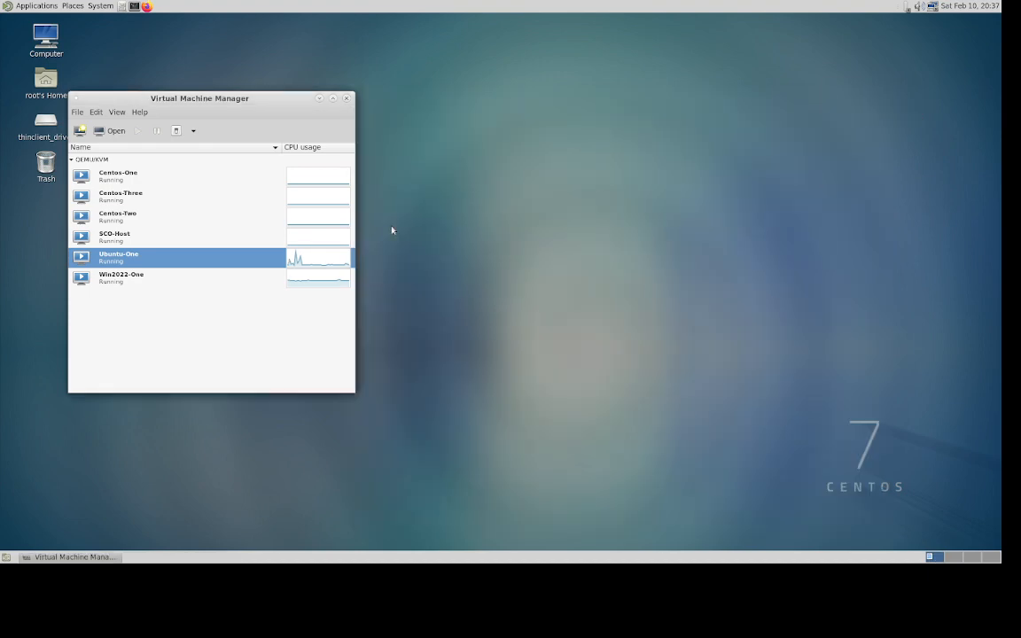
{"action": "left_click", "coordinate": [133, 201]}
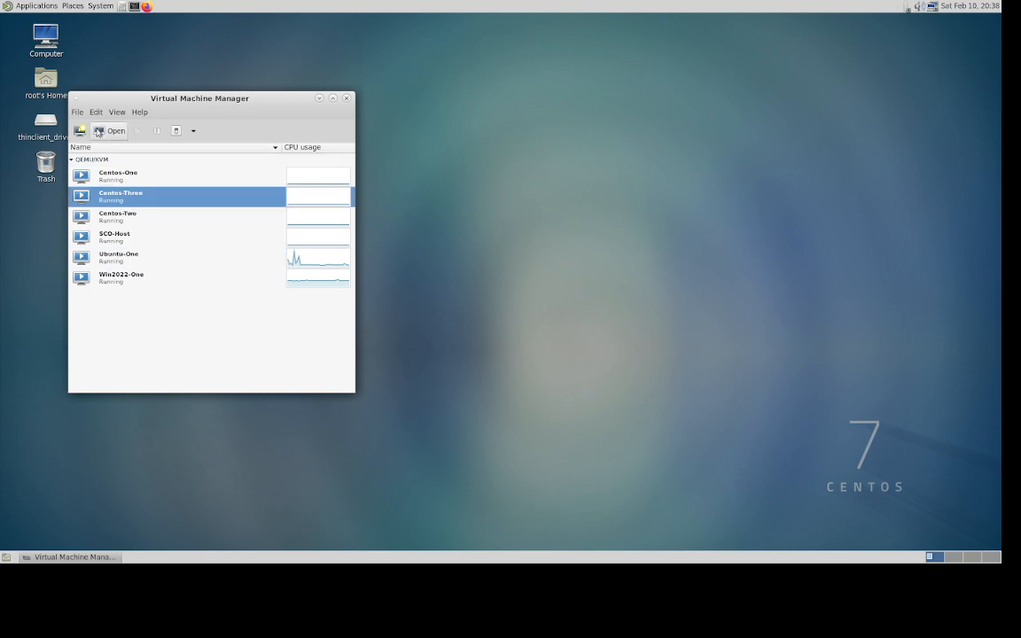
{"action": "left_click", "coordinate": [100, 134]}
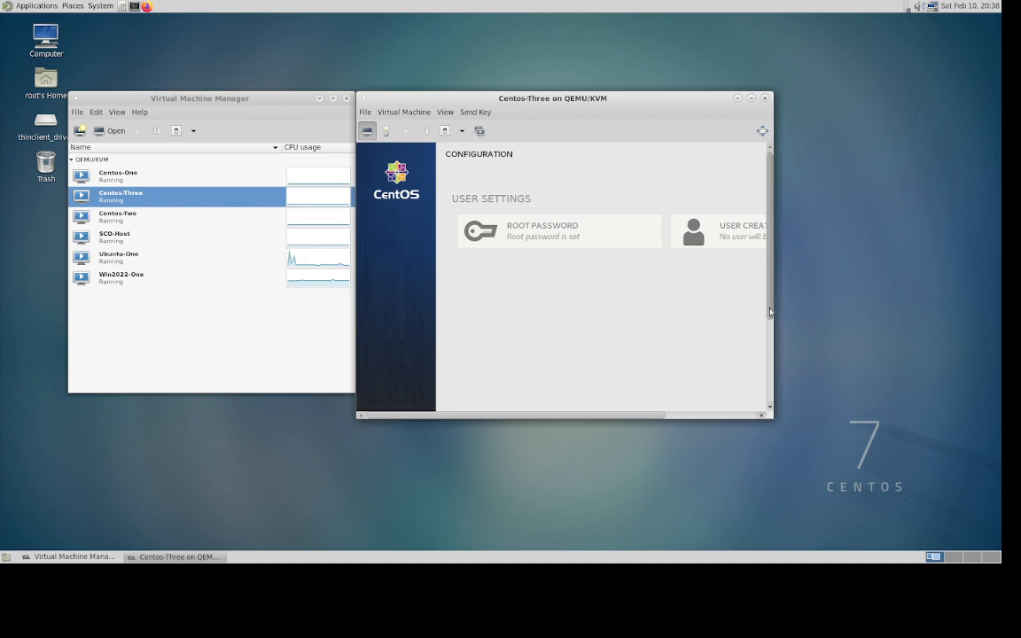
- Reboot Centos-Three from the installer's completion screen
{"action": "scroll", "coordinate": [770, 406], "scroll_direction": "down", "scroll_amount": 5}
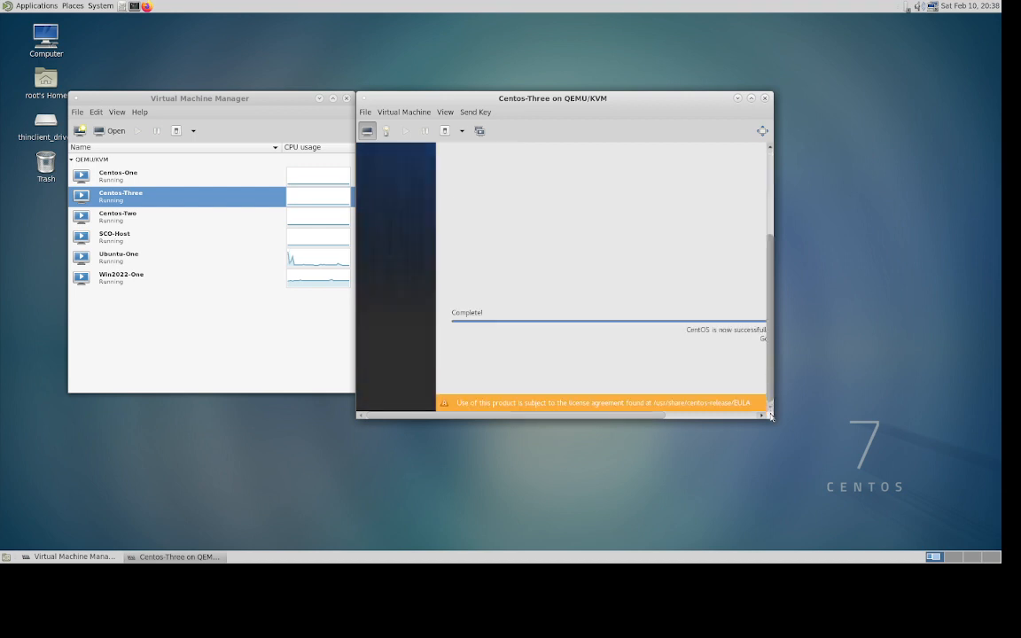
{"action": "left_click", "coordinate": [741, 416]}
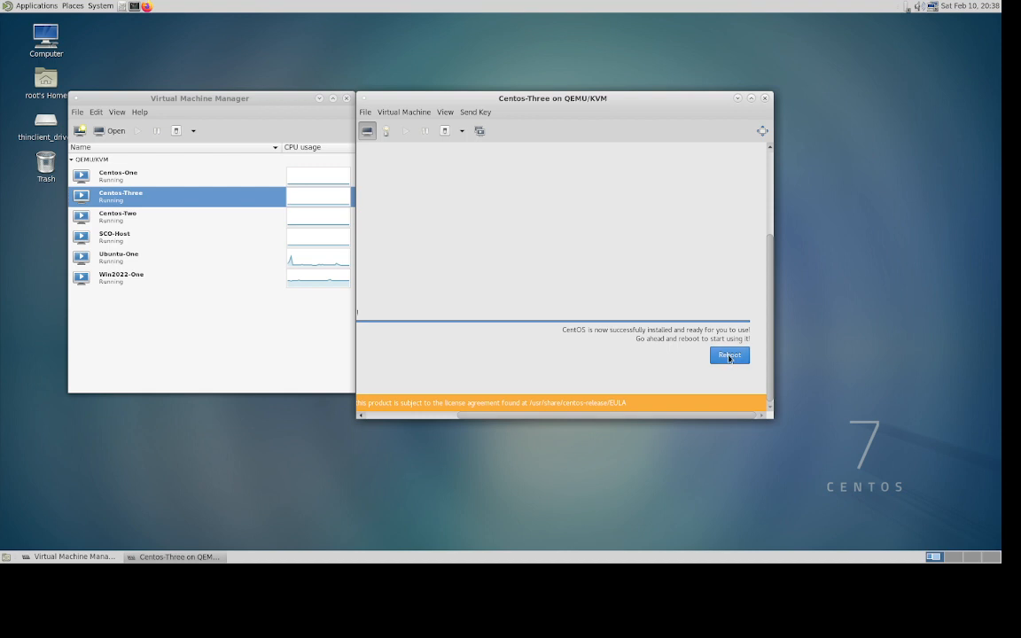
{"action": "left_click", "coordinate": [730, 356]}
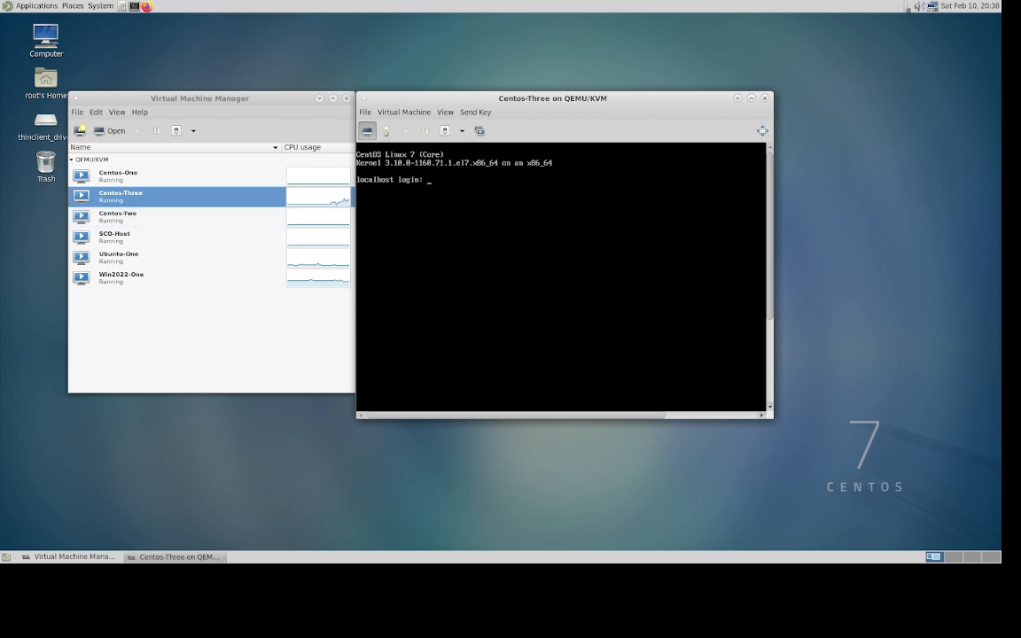
- Log in as root and change into /etc/sysconfig/network-scripts
{"action": "type", "text": "root"}
{"action": "key", "text": "Return"}
{"action": "key", "text": "Return"}
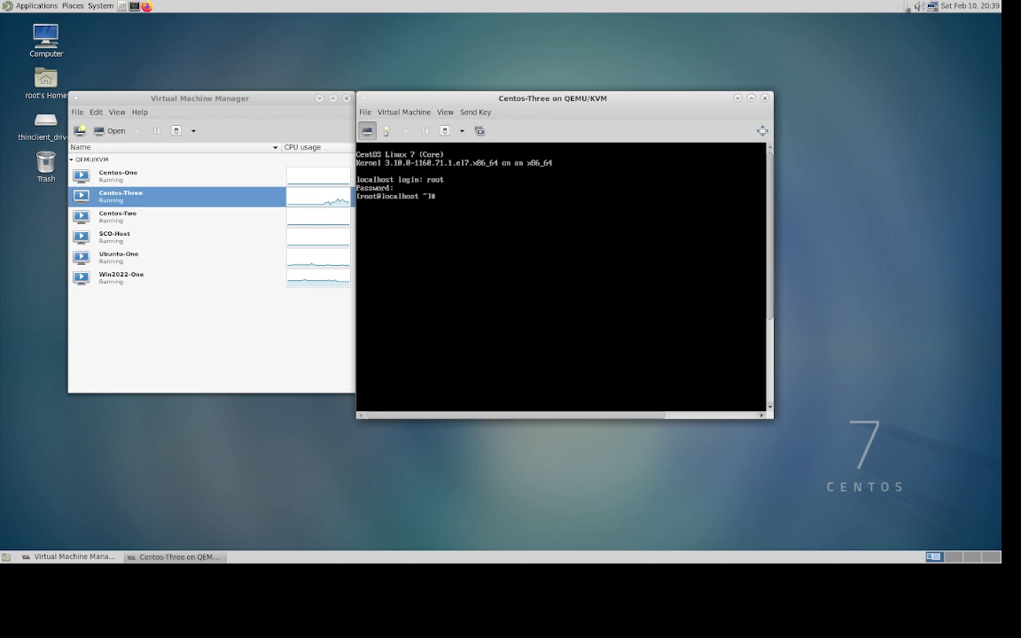
{"action": "type", "text": "cd /etc/sysconfig/networ"}
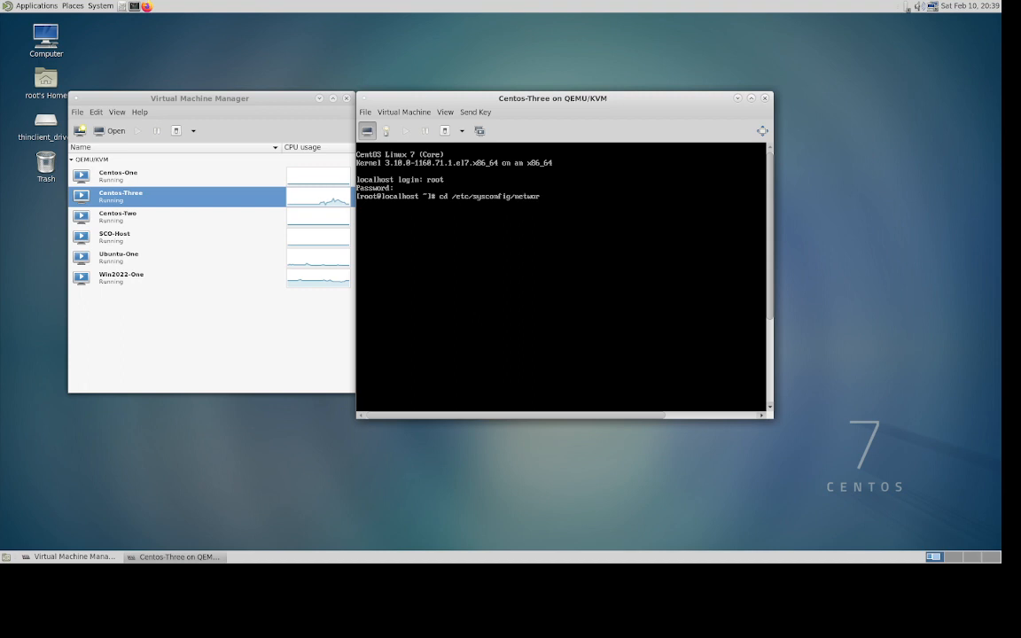
{"action": "type", "text": "k-sc"}
{"action": "key", "text": "Tab"}
{"action": "key", "text": "Return"}
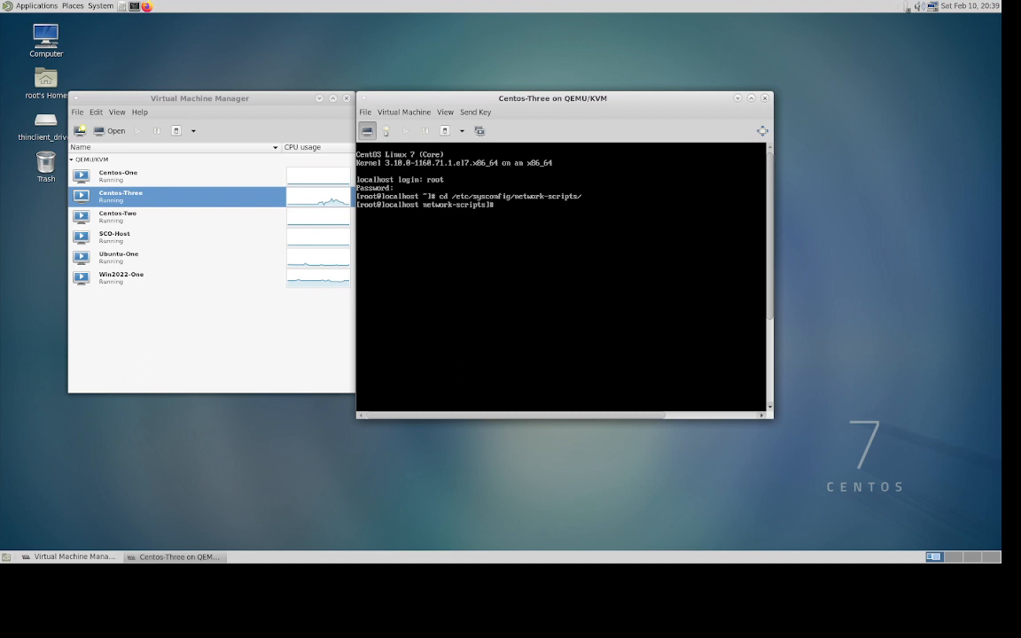
- List the network-scripts files and open ifcfg-ens3 in vi with sudo
{"action": "type", "text": "ls"}
{"action": "key", "text": "Return"}
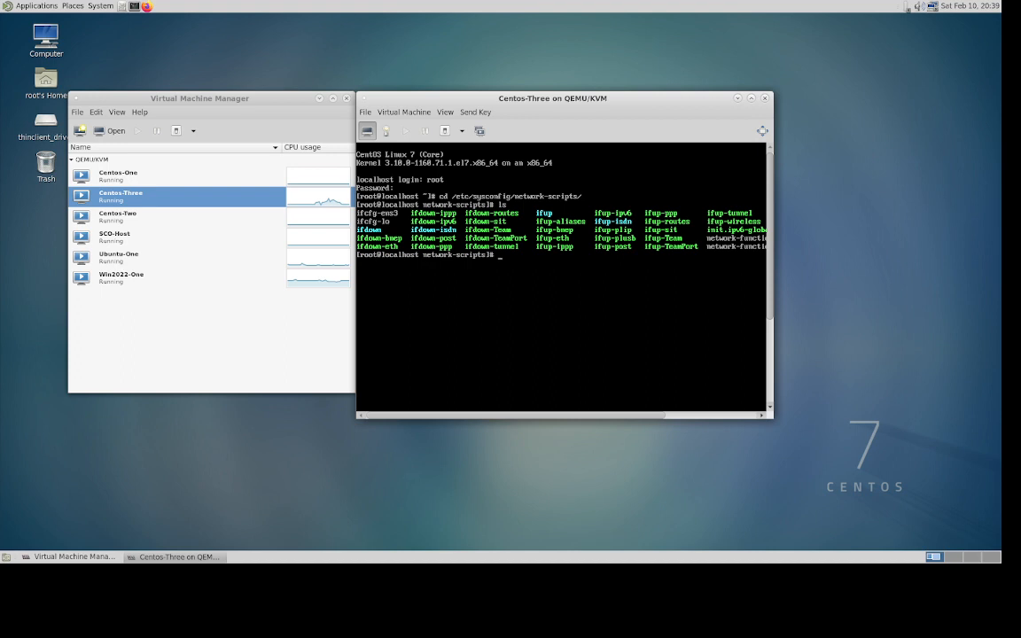
{"action": "type", "text": "sudo vi ifcfg-ens"}
{"action": "key", "text": "Return"}
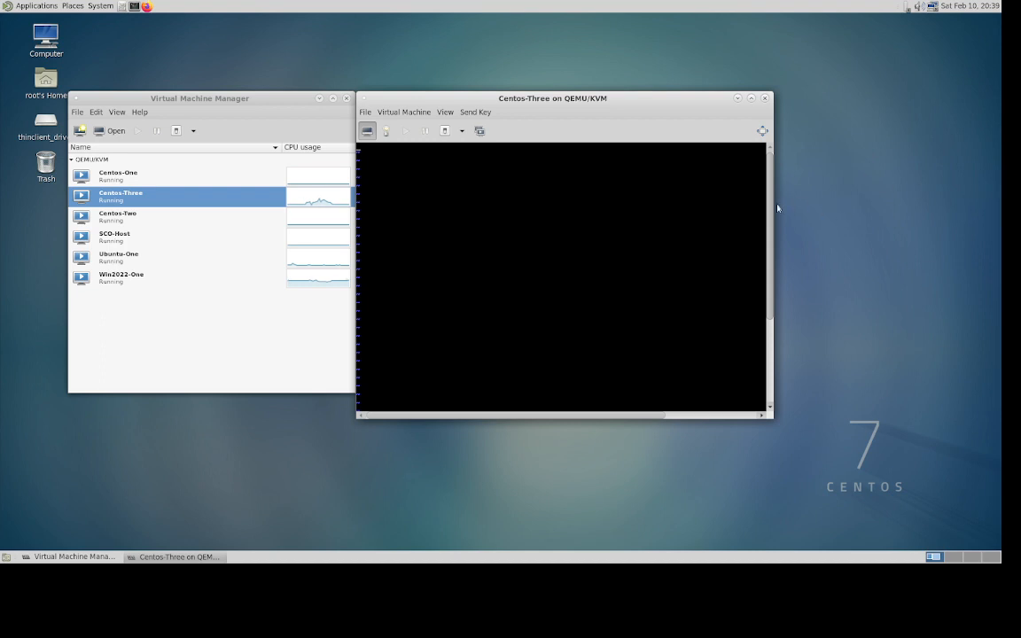
- Open ifcfg-ens3 in vi with 'sudo vi ifcfg-ens3'
{"action": "left_click_drag", "start_coordinate": [770, 274], "coordinate": [783, 376]}
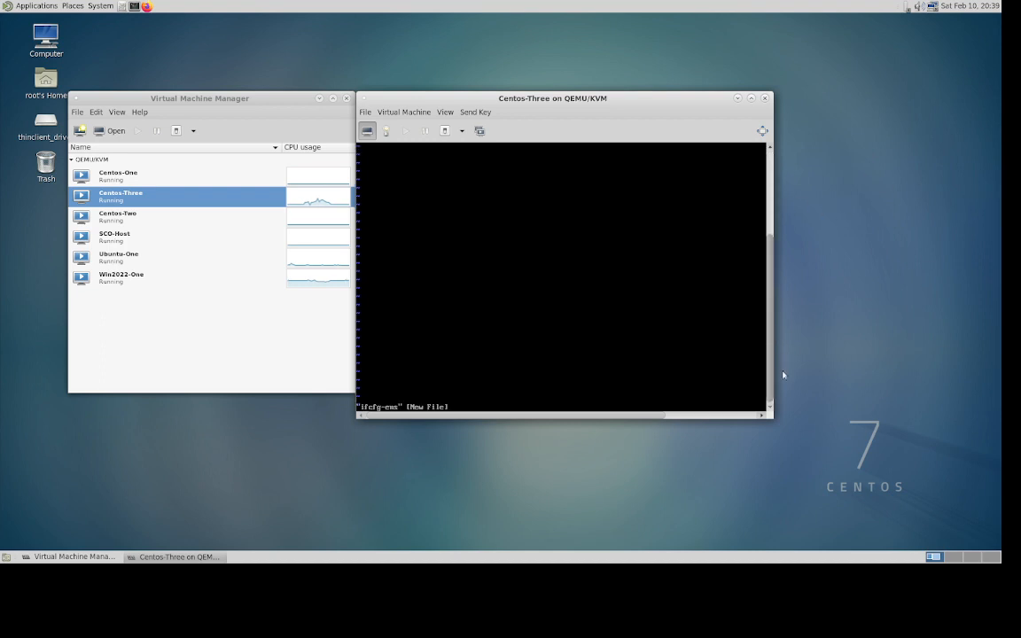
{"action": "left_click_drag", "start_coordinate": [769, 246], "coordinate": [766, 163]}
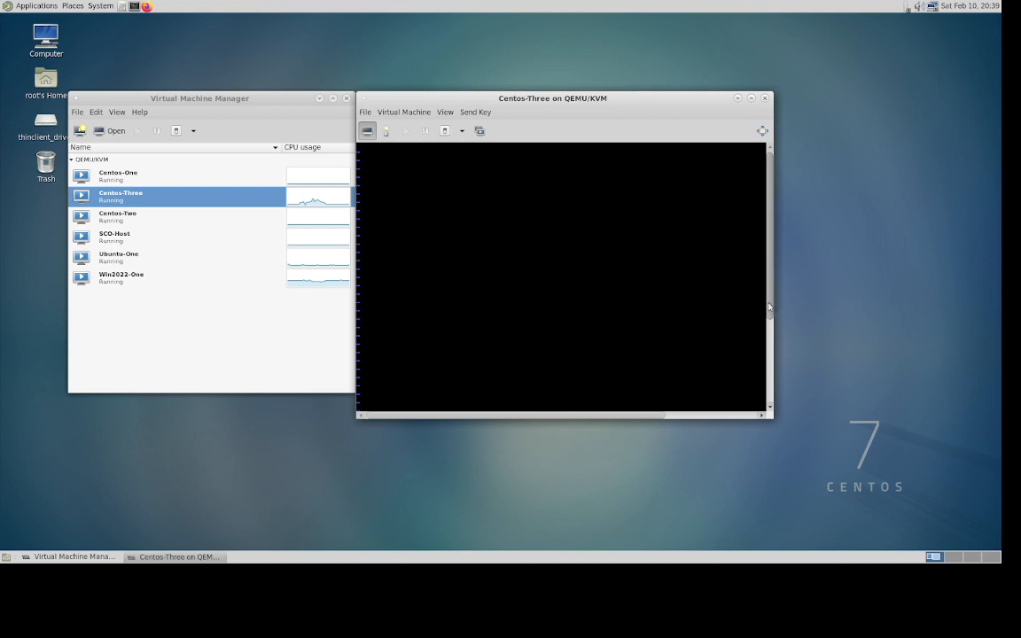
{"action": "left_click_drag", "start_coordinate": [769, 309], "coordinate": [771, 414]}
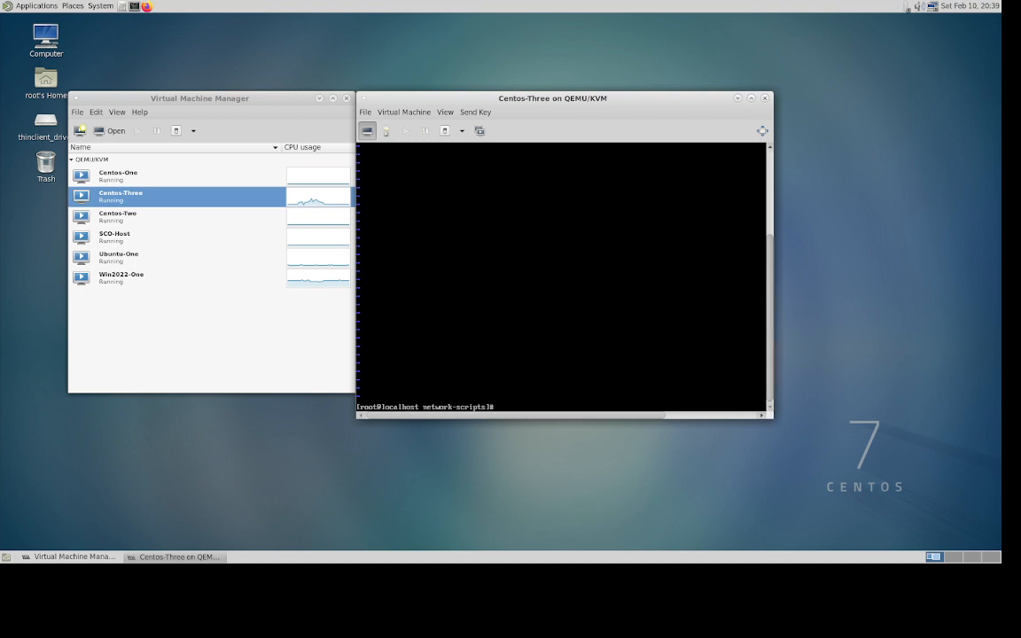
{"action": "type", "text": "sudo vi ifcfg-ens3"}
{"action": "key", "text": "Return"}
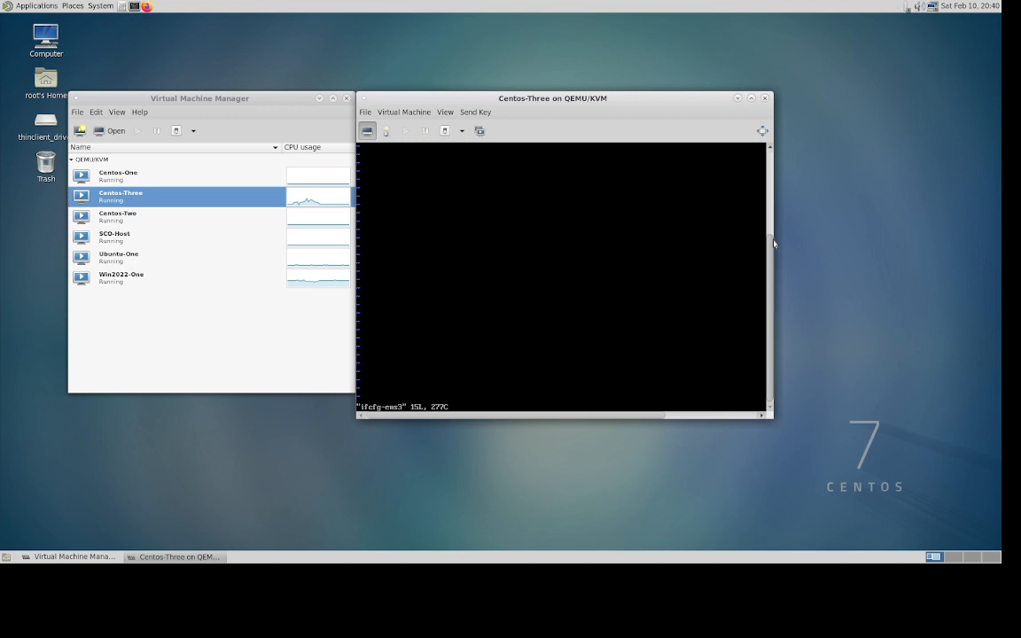
- Delete the PROXY_METHOD, DEFROUTE, IPV4/IPV6 and UUID lines from ifcfg-ens3
{"action": "scroll", "coordinate": [771, 251], "scroll_direction": "up", "scroll_amount": 5}
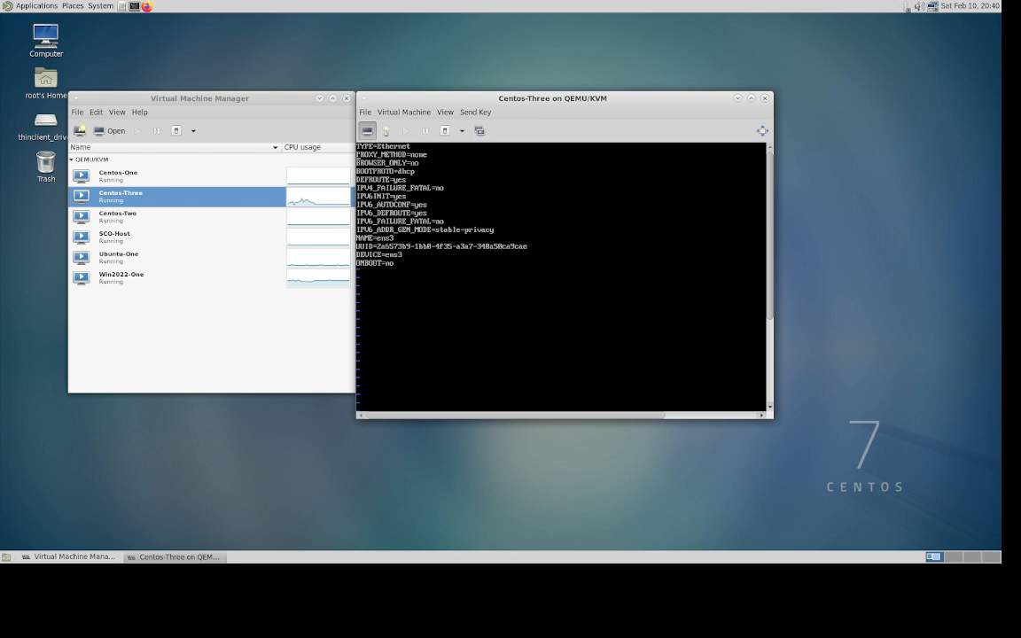
{"action": "key", "text": "d"}
{"action": "key", "text": "d"}
{"action": "key", "text": "d"}
{"action": "key", "text": "d"}
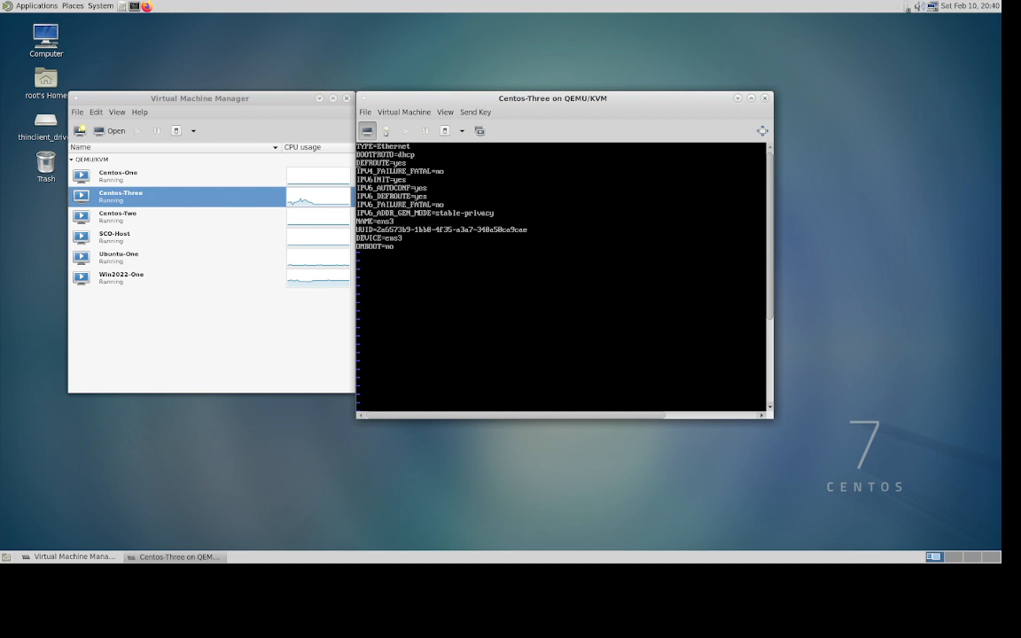
{"action": "key", "text": "d"}
{"action": "key", "text": "d"}
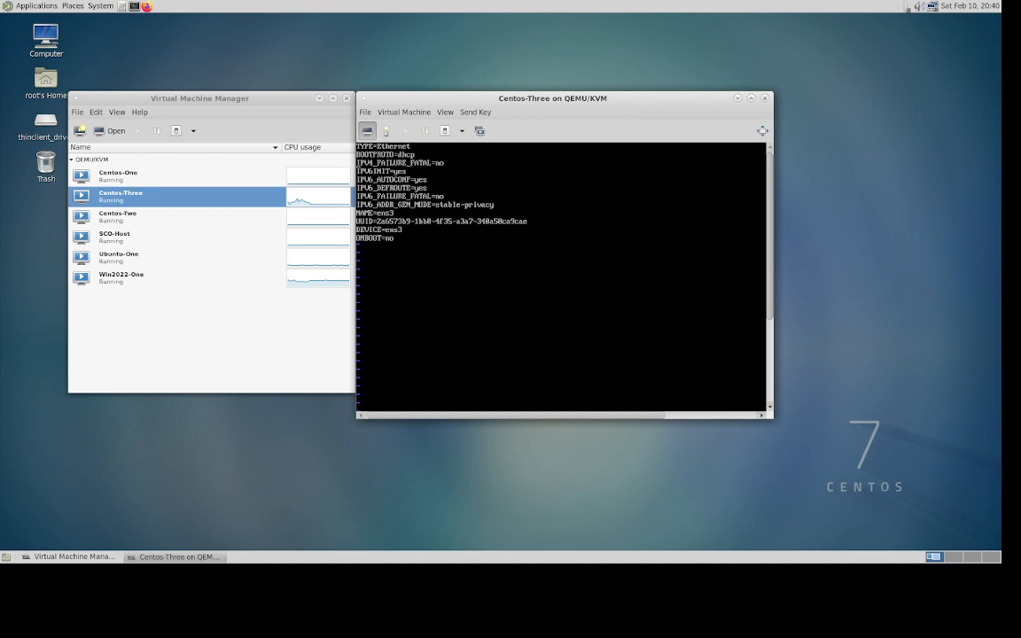
{"action": "key", "text": "d"}
{"action": "key", "text": "d"}
{"action": "key", "text": "d"}
{"action": "key", "text": "d"}
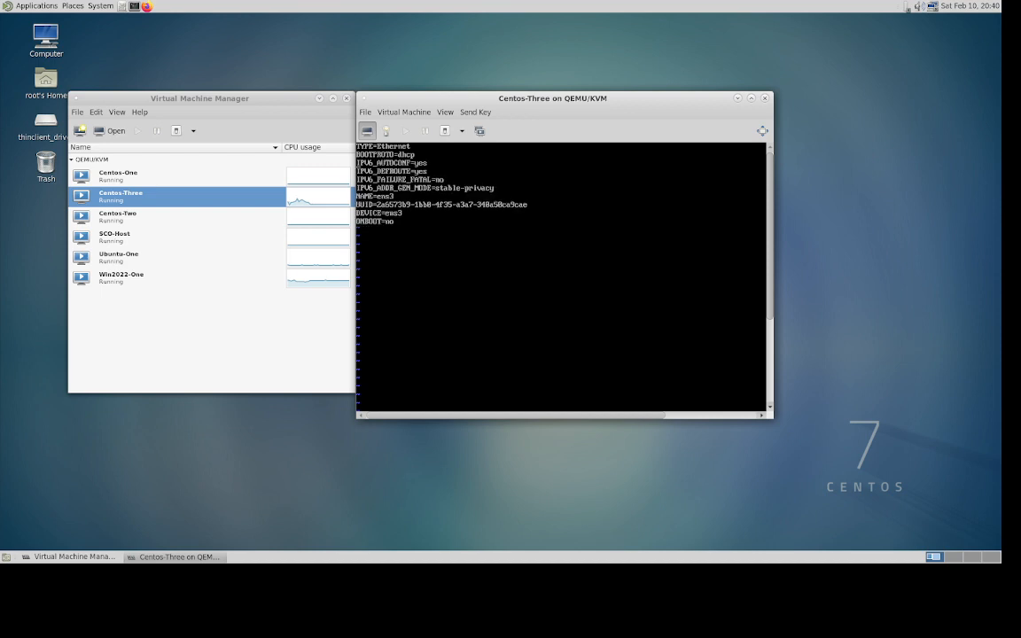
{"action": "key", "text": "d"}
{"action": "key", "text": "d"}
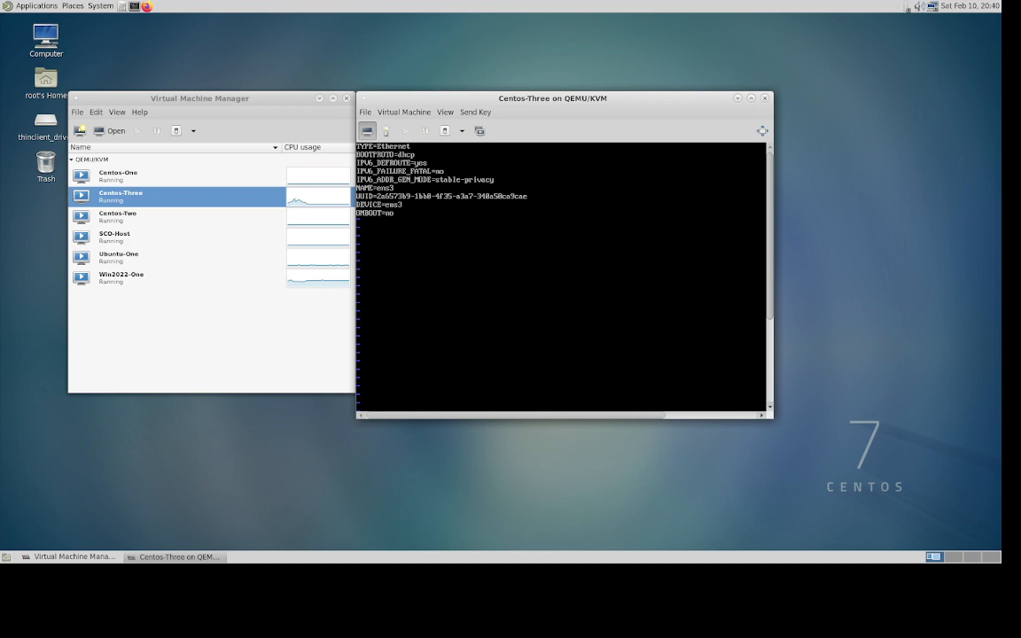
{"action": "key", "text": "d"}
{"action": "key", "text": "d"}
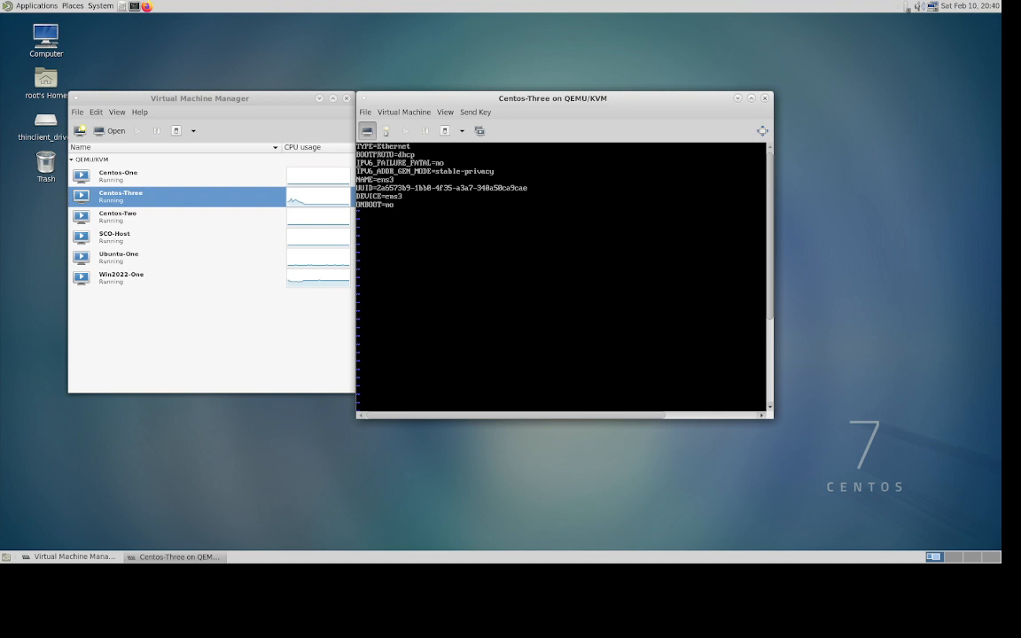
{"action": "key", "text": "d"}
{"action": "key", "text": "d"}
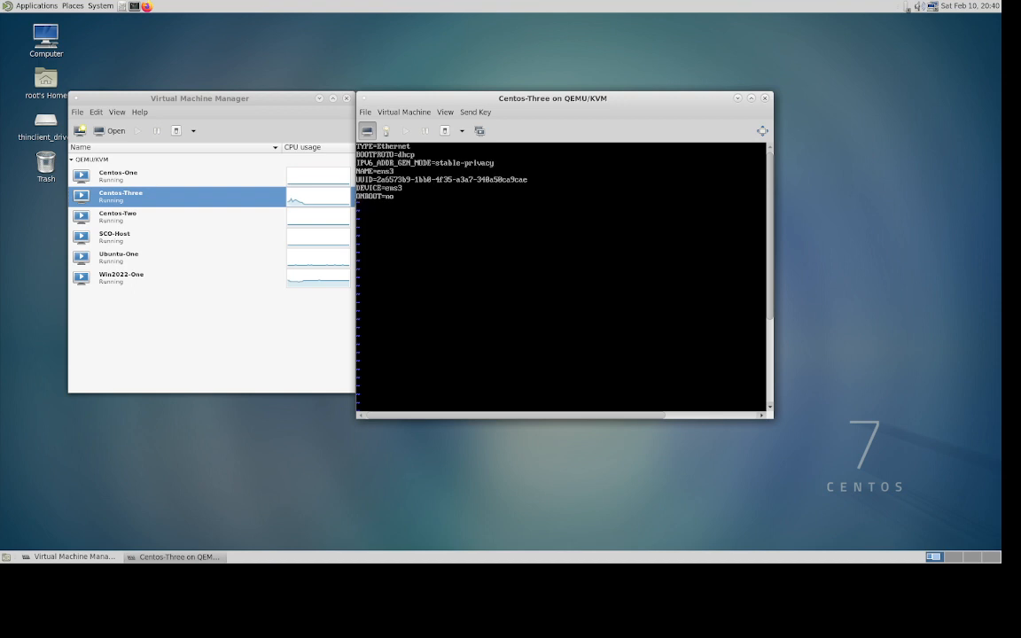
{"action": "key", "text": "d"}
{"action": "key", "text": "d"}
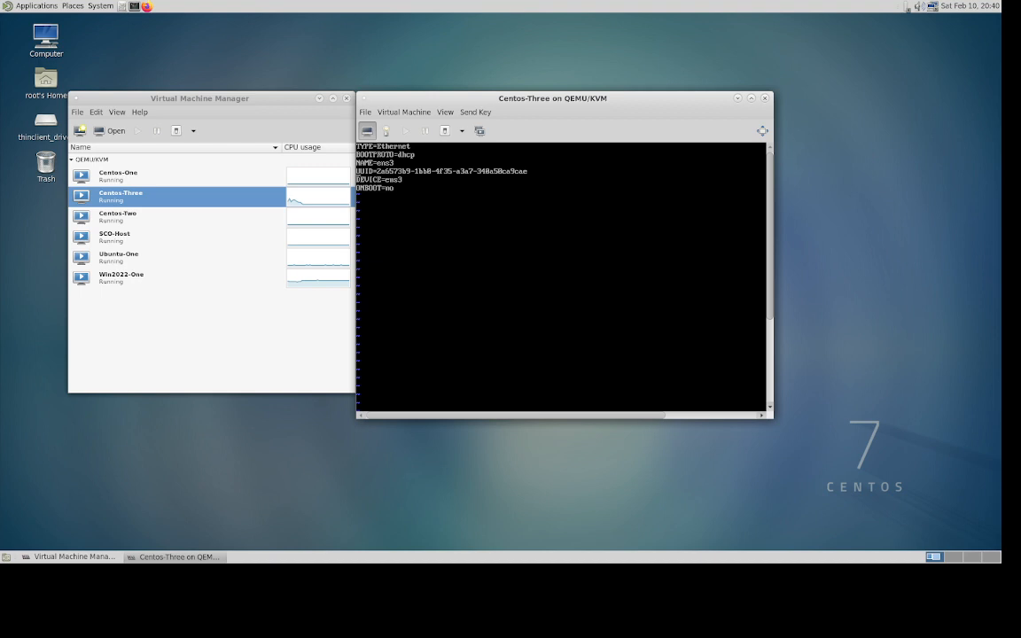
{"action": "key", "text": "d"}
{"action": "key", "text": "d"}
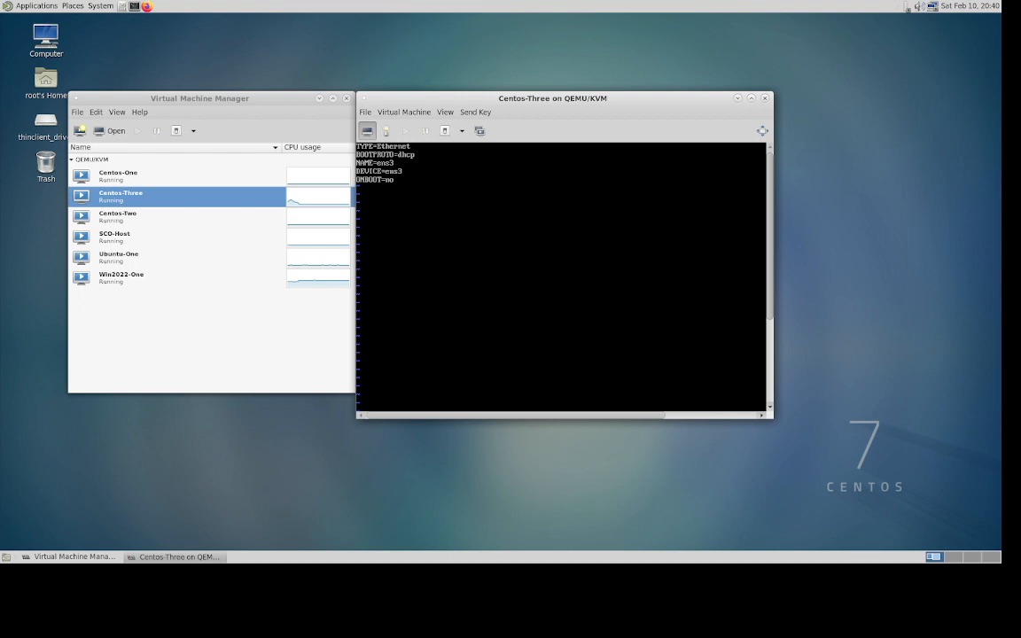
- Change ONBOOT to yes and BOOTPROTO to static, then start an IPADDR=192.168. line
{"action": "type", "text": "xayes"}
{"action": "key", "text": "BackSpace"}
{"action": "key", "text": "BackSpace"}
{"action": "key", "text": "BackSpace"}
{"action": "key", "text": "BackSpace"}
{"action": "type", "text": "yes0"}
{"action": "key", "text": "BackSpace"}
{"action": "key", "text": "BackSpace"}
{"action": "key", "text": "BackSpace"}
{"action": "key", "text": "BackSpace"}
{"action": "key", "text": "BackSpace"}
{"action": "type", "text": "static"}
{"action": "key", "text": "Return"}
{"action": "type", "text": "IPADDR=192.168."}
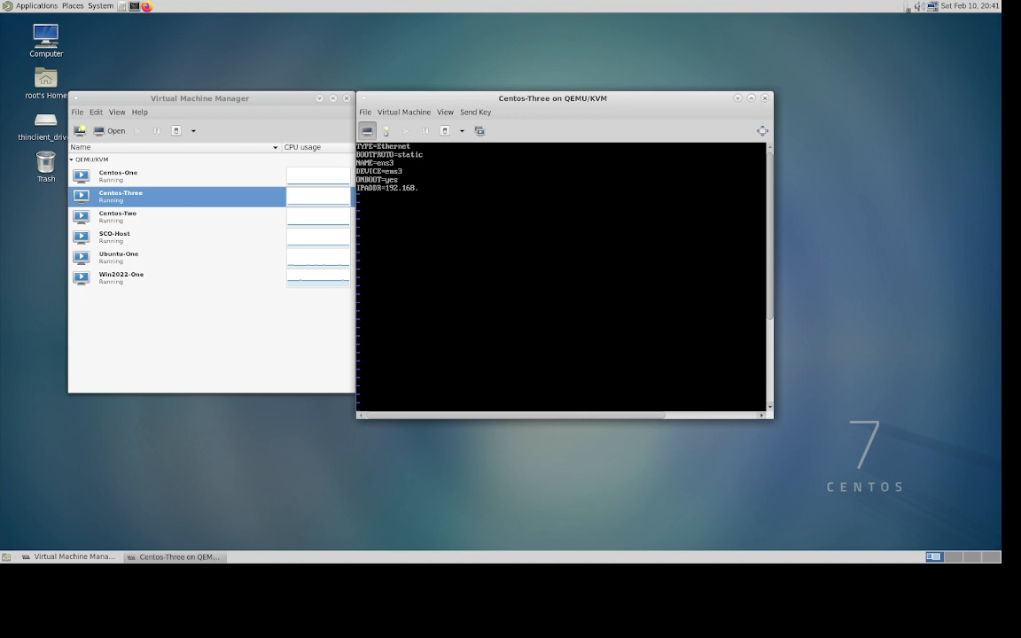
{"action": "left_click", "coordinate": [392, 132]}
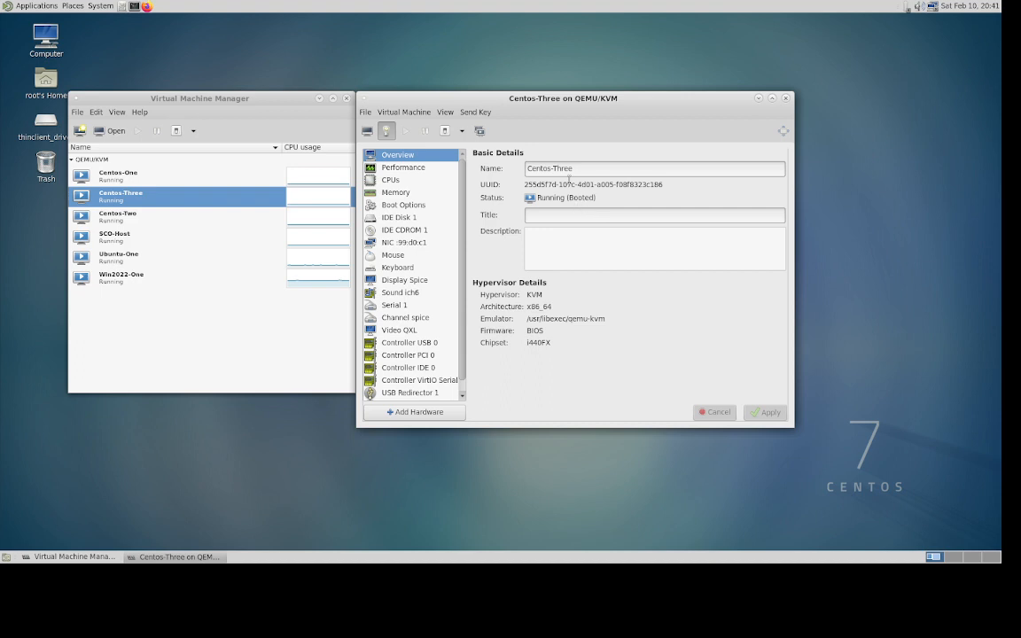
{"action": "left_click", "coordinate": [415, 242]}
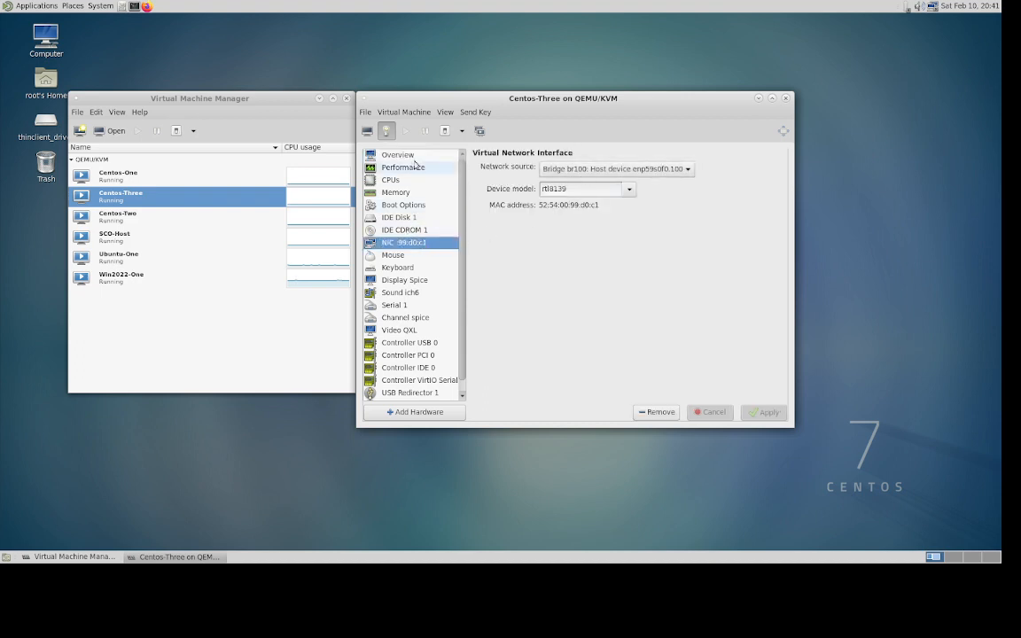
{"action": "left_click", "coordinate": [366, 132]}
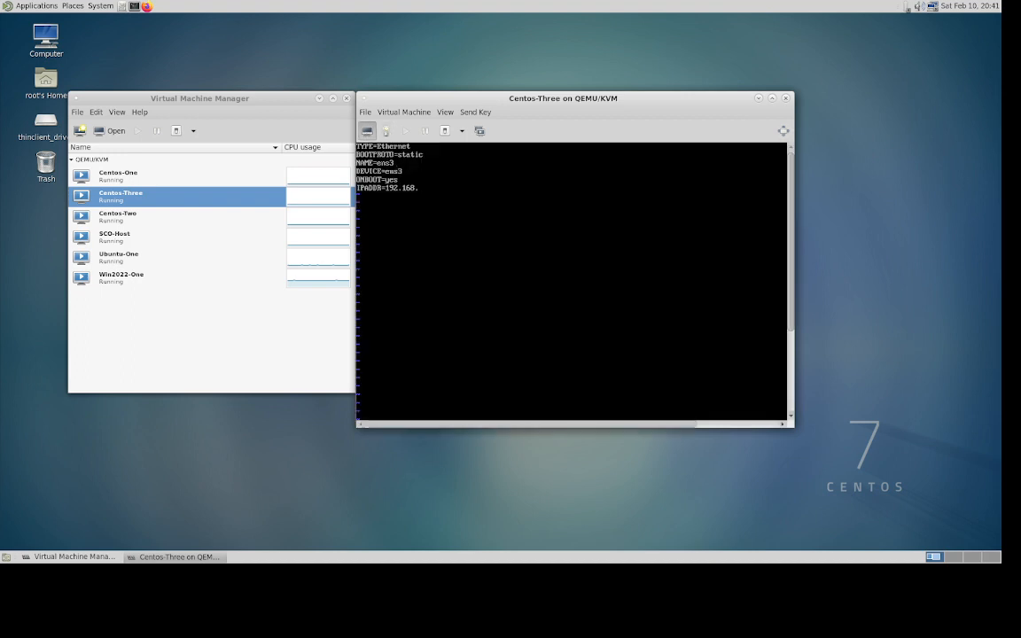
- Complete IPADDR=192.168.100.35 and add NETMASK=255.255.255.0, GATEWAY=192.168.100.1 and DNS 8.8.8.8 lines
{"action": "type", "text": "100.35"}
{"action": "key", "text": "Return"}
{"action": "type", "text": "NETMASK"}
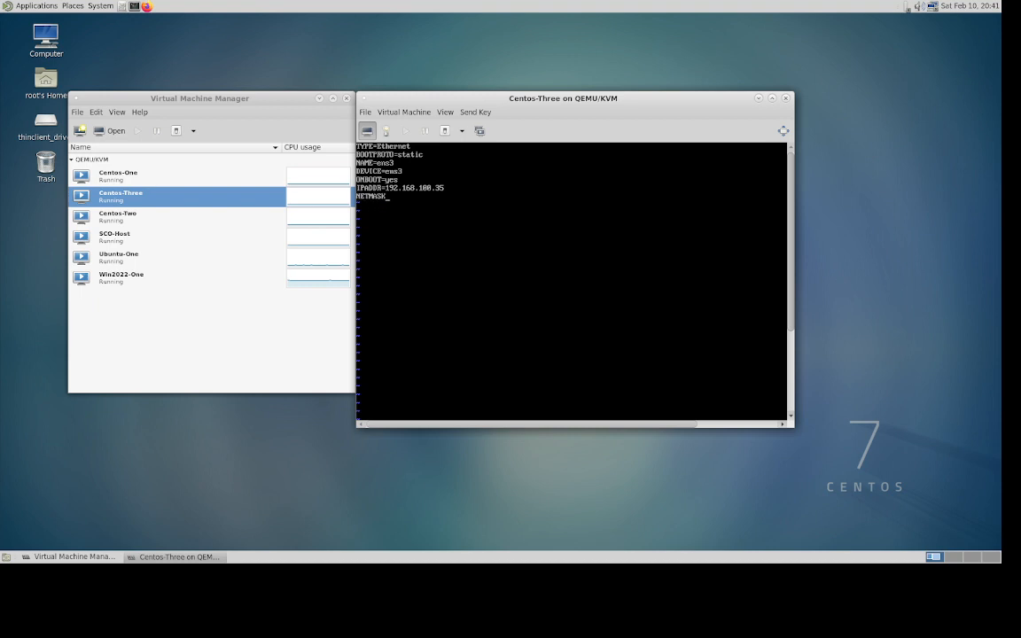
{"action": "type", "text": "=255.255.255.0"}
{"action": "key", "text": "Return"}
{"action": "type", "text": "GATEWA"}
{"action": "type", "text": "Y"}
{"action": "type", "text": "=192"}
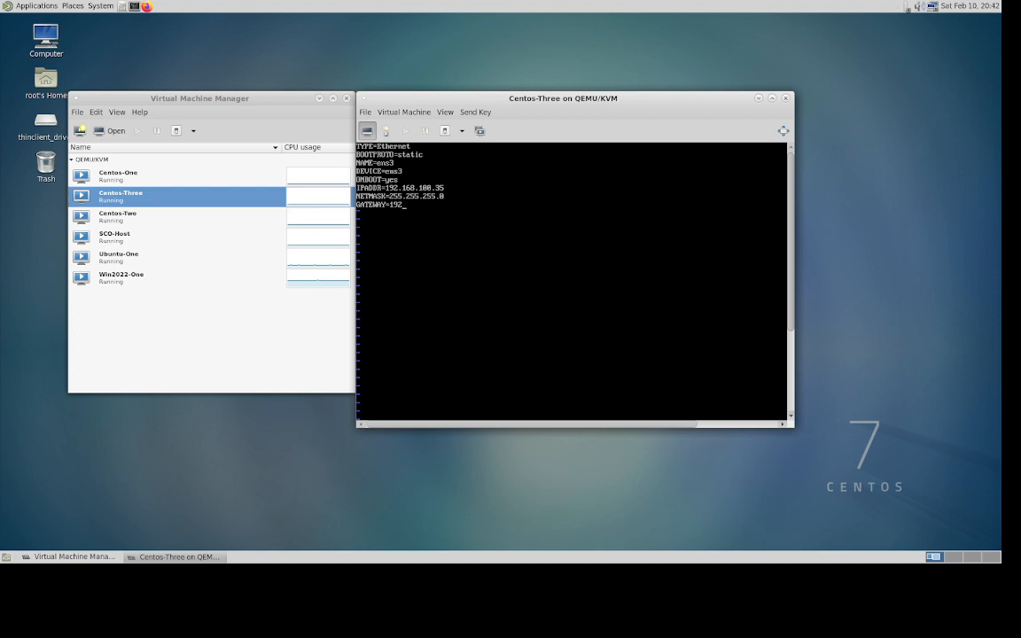
{"action": "type", "text": ".1"}
{"action": "type", "text": "68"}
{"action": "type", "text": ".100.1 "}
{"action": "type", "text": "DNS"}
{"action": "type", "text": "=8"}
- Save ifcfg-ens3 with :wq and enter 'systemctl restart network' at the prompt
{"action": "key", "text": "d"}
{"action": "key", "text": "d"}
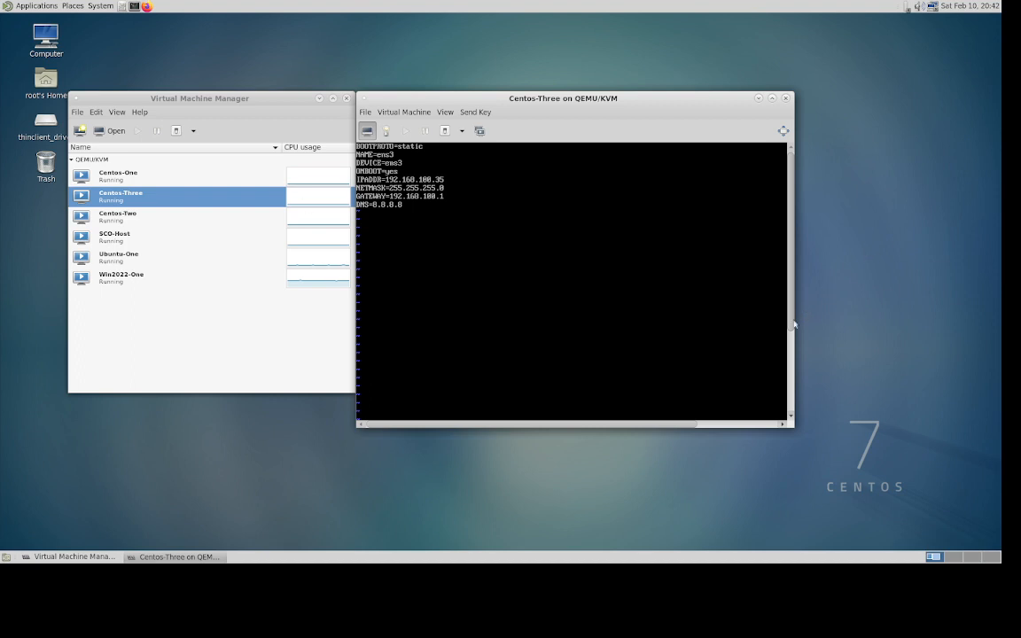
{"action": "left_click_drag", "start_coordinate": [792, 324], "coordinate": [792, 409]}
{"action": "type", "text": ":wq"}
{"action": "key", "text": "Return"}
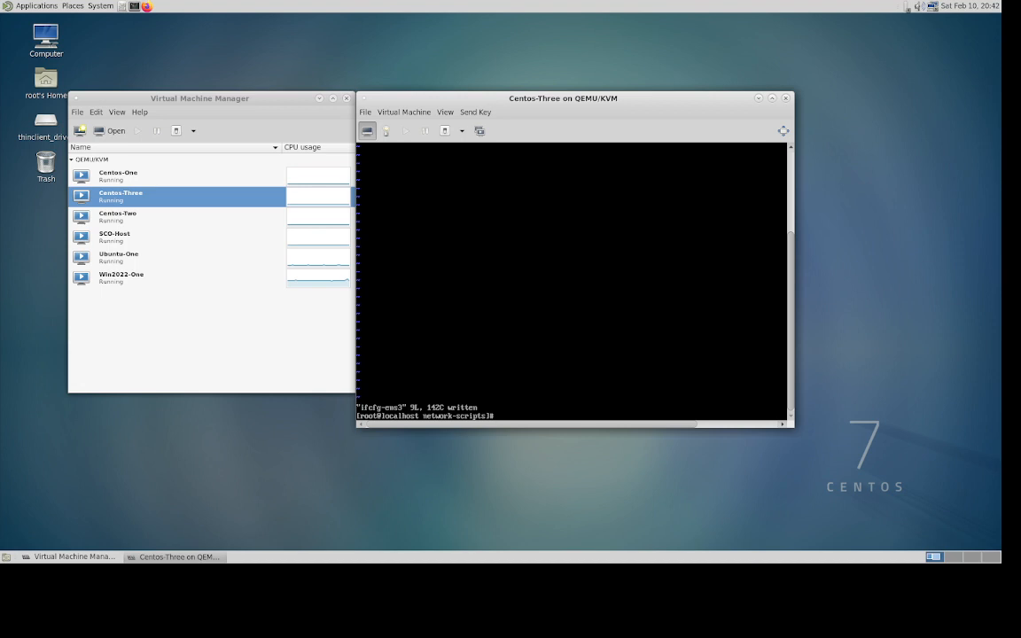
{"action": "type", "text": "systemctl restart network"}
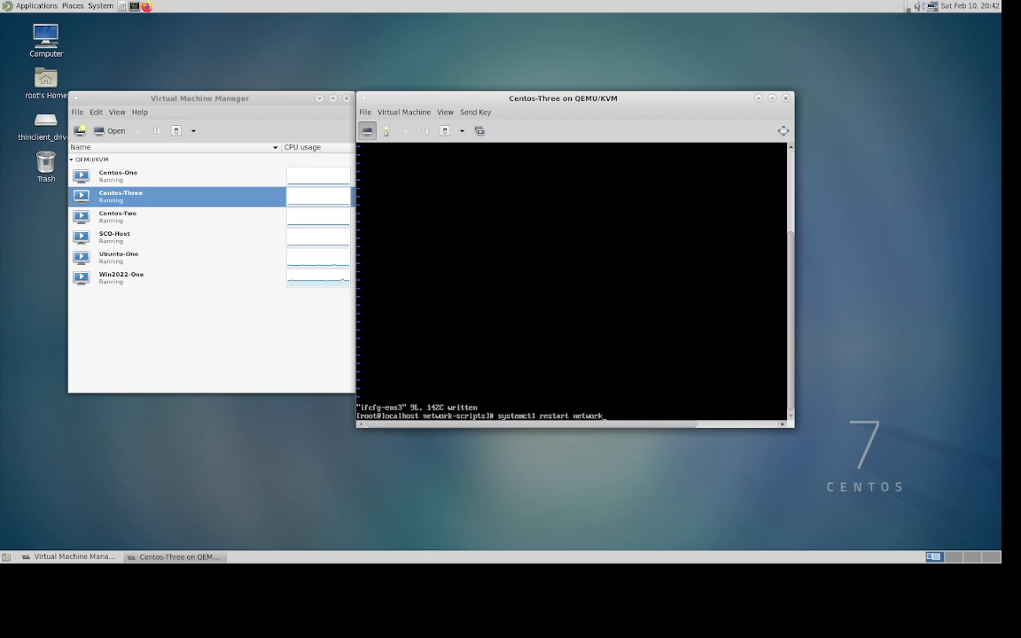
- Restart networking and confirm with ip addr that ens3 holds 192.168.100.35/24
{"action": "key", "text": "Return"}
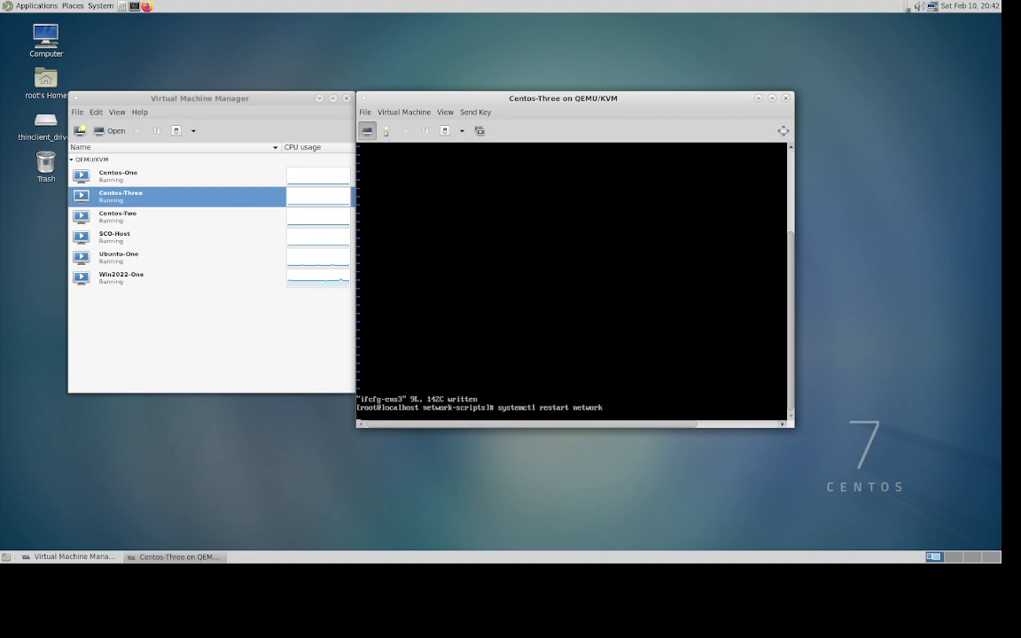
{"action": "type", "text": "ip "}
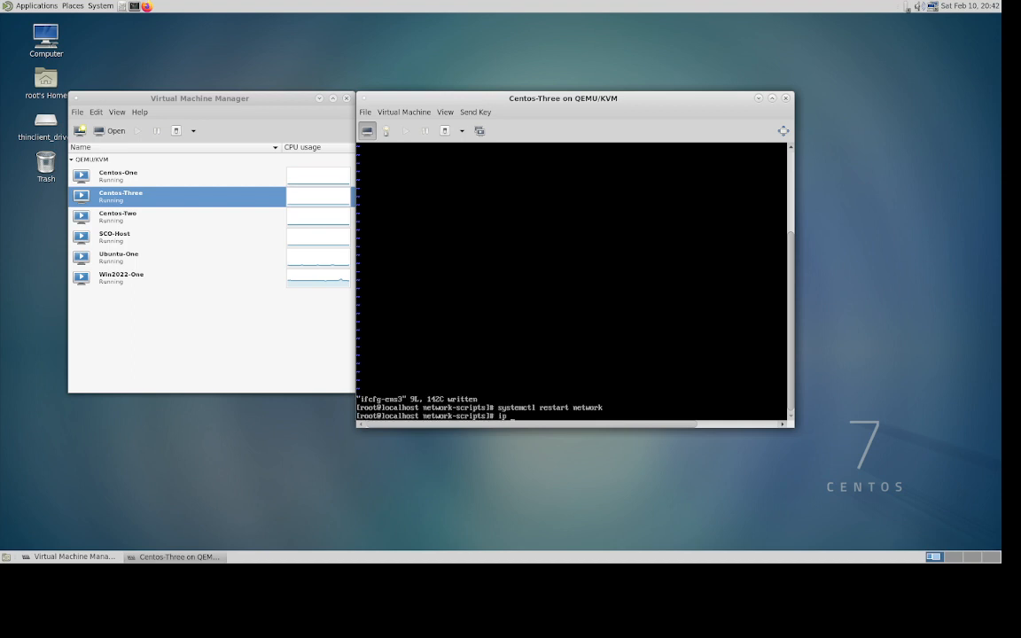
{"action": "type", "text": "addr"}
{"action": "key", "text": "Return"}
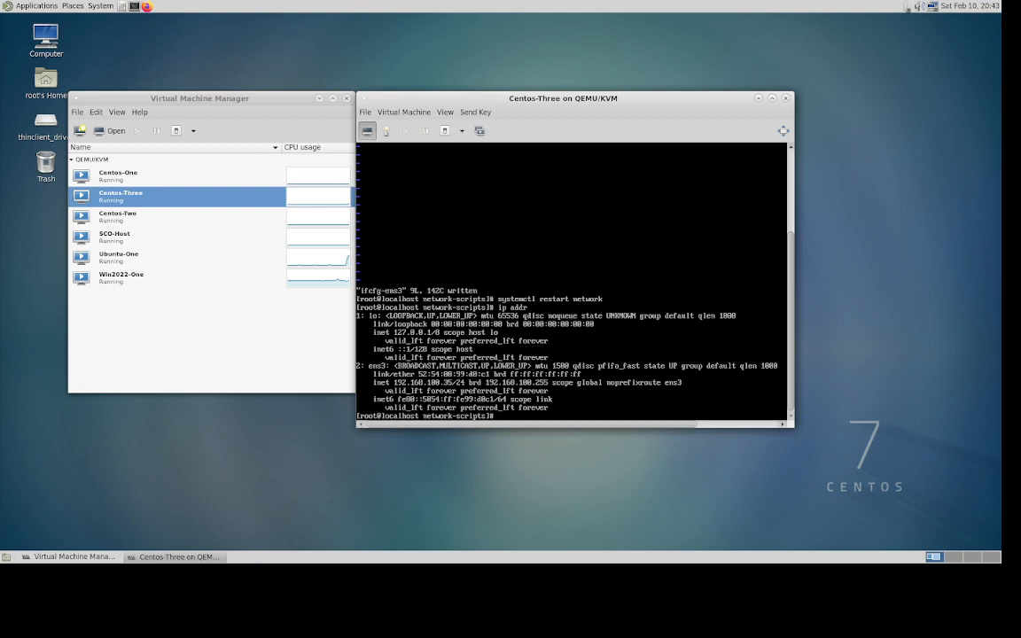
- Type a ping command targeting 192.168.200.26 at the prompt
{"action": "type", "text": "ping 192.168.200.26"}
- Ping 192.168.200.26 and stop once statistics show 18 of 18 packets received
{"action": "key", "text": "Return"}
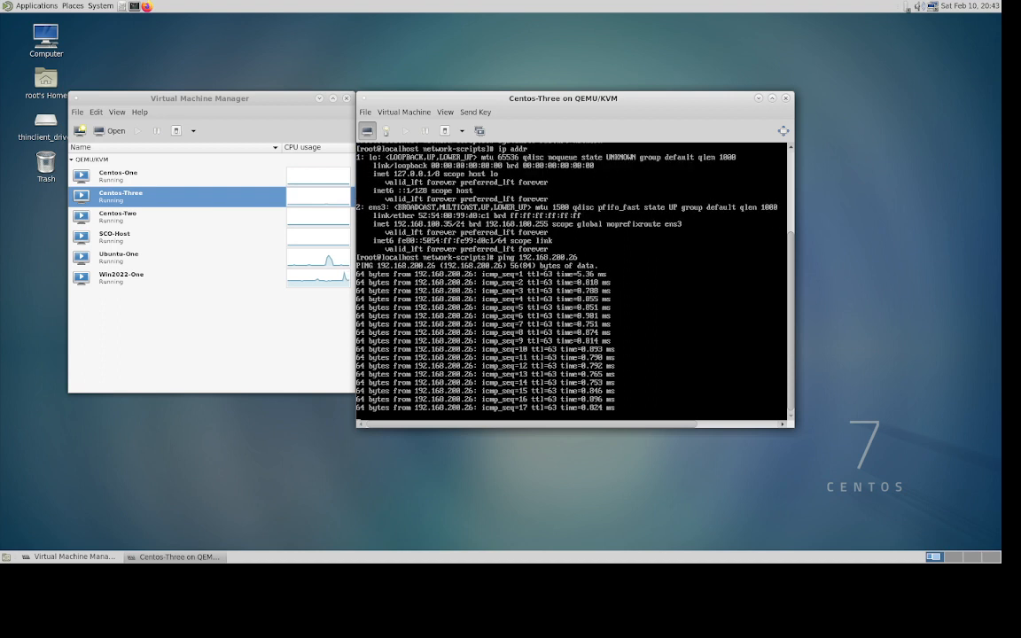
{"action": "key", "text": "ctrl+c"}
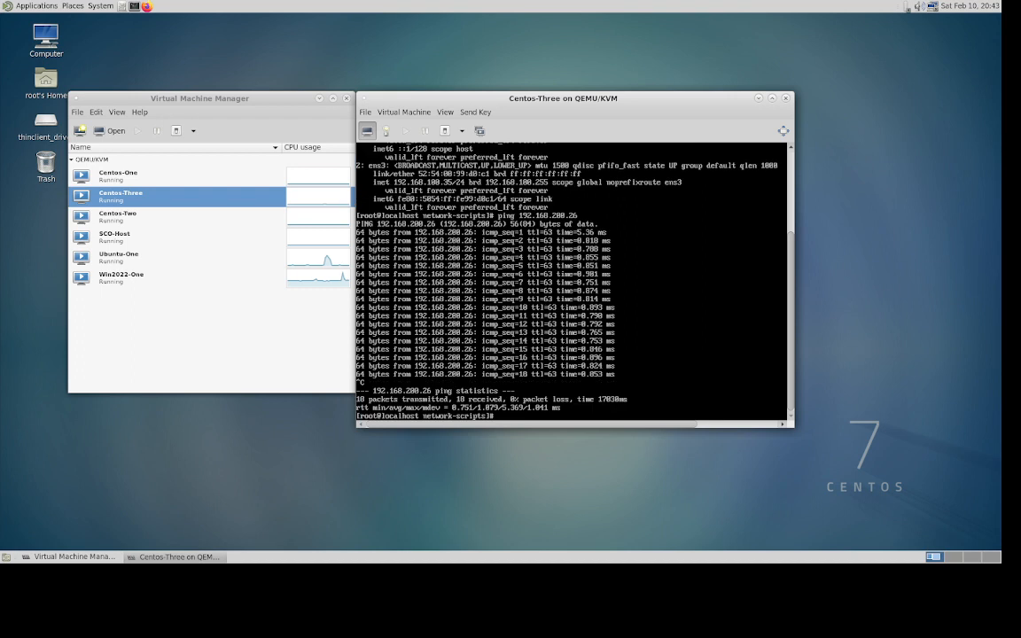